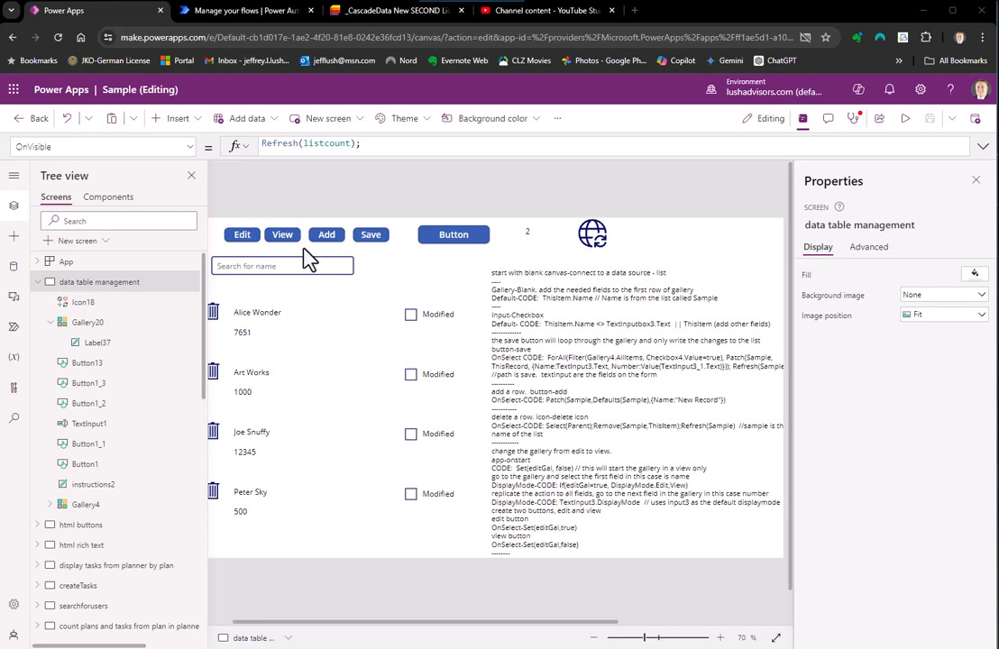
Step: Switch to Power Automate, open the CountRows flow in the designer without the Copilot pane, and review its chain of actions
left_click(220, 12)
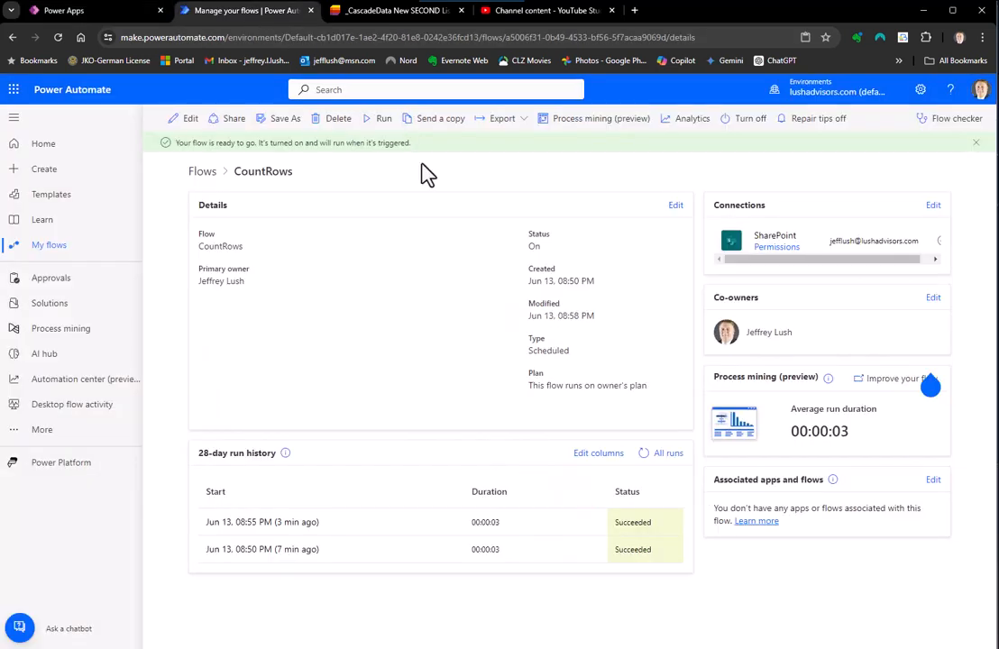
left_click(189, 120)
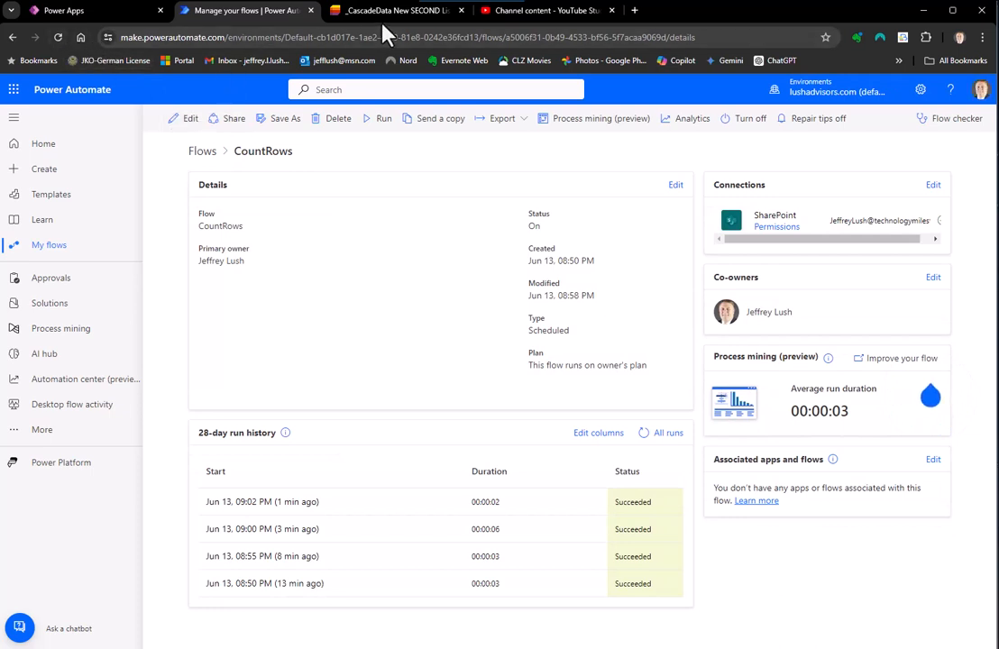
mouse_move(378, 19)
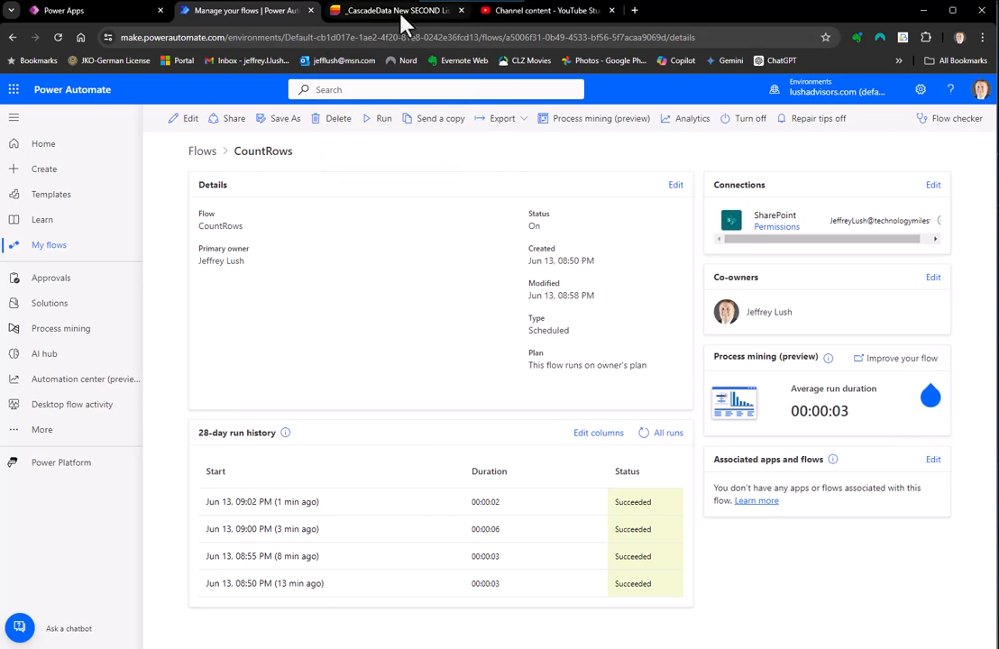
left_click(191, 122)
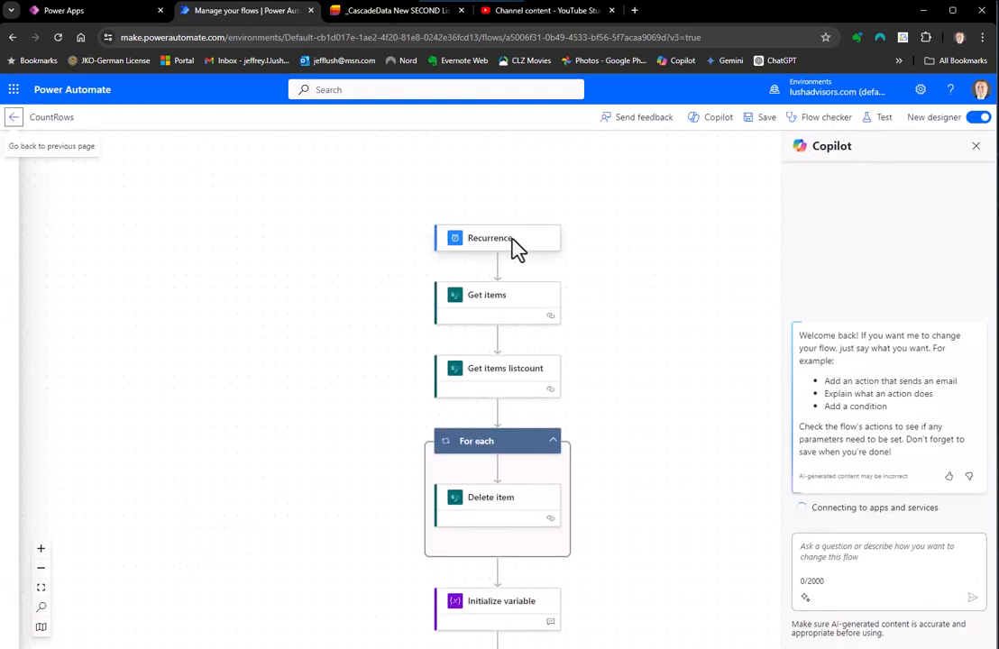
left_click(976, 147)
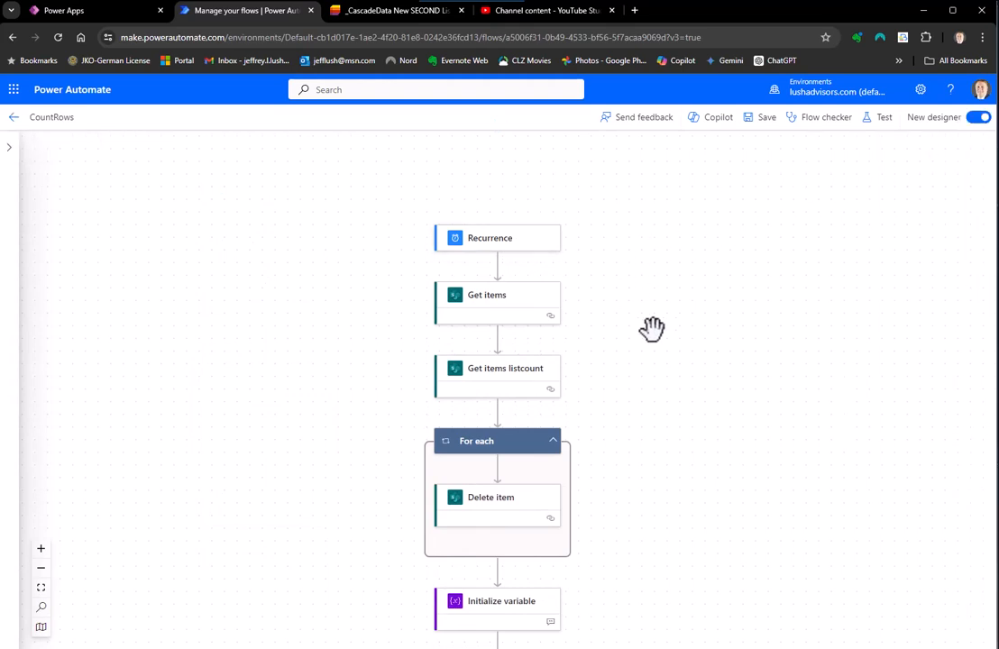
left_click_drag(650, 330, 629, 261)
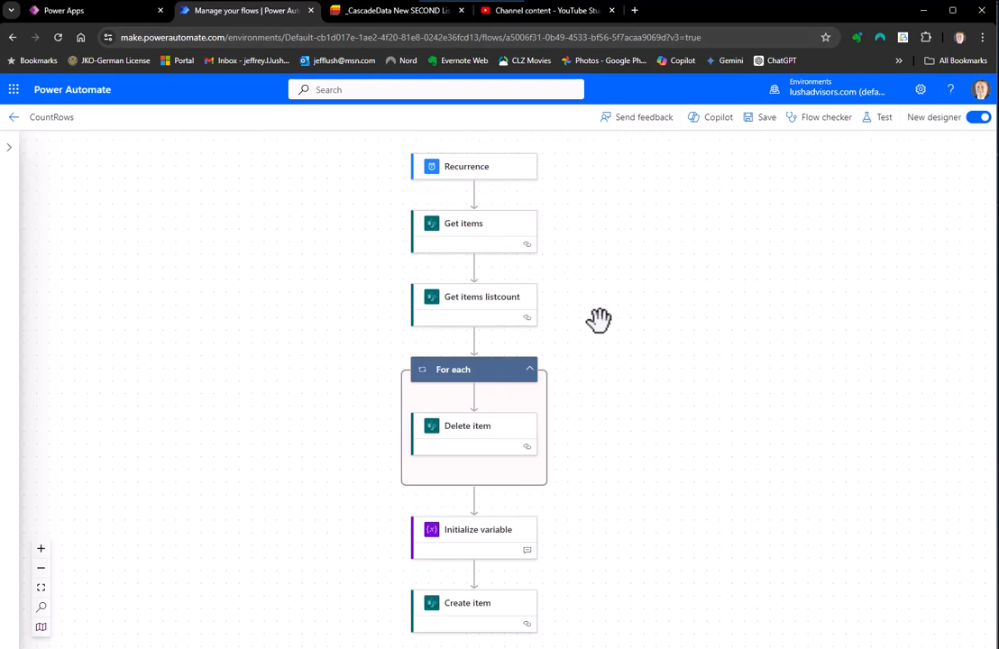
scroll(623, 433, "down", 1)
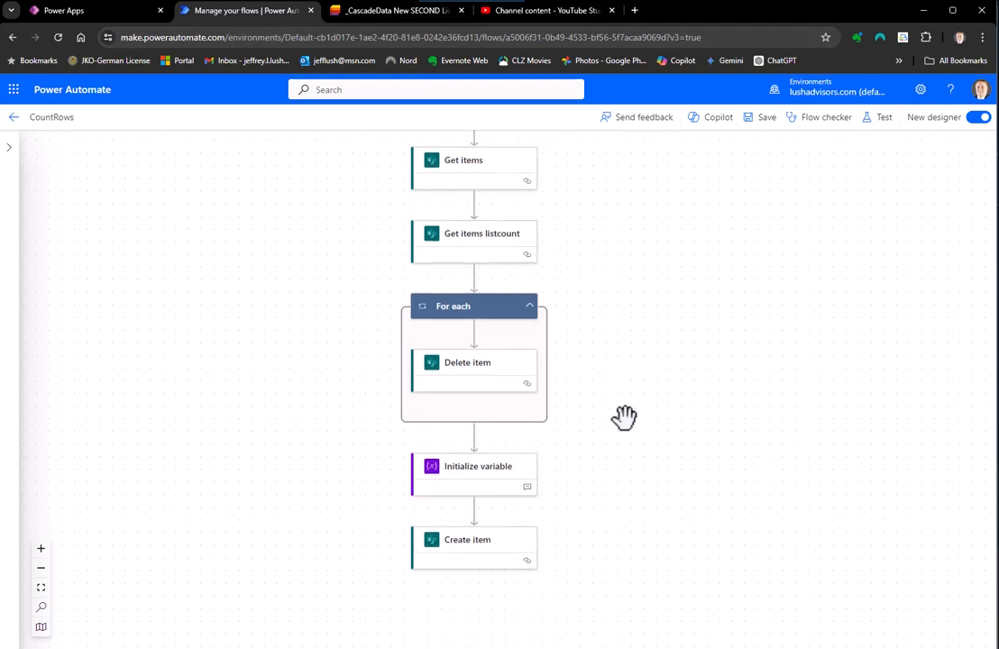
scroll(624, 417, "up", 2)
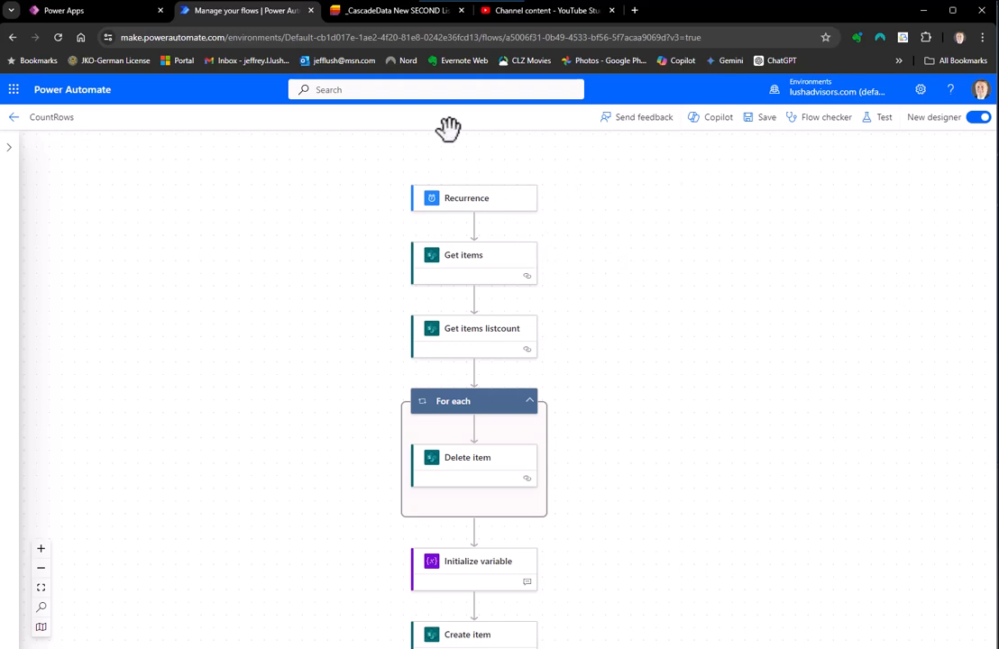
Step: Switch to the Microsoft Lists home page and look over the favorite and recent lists
left_click(393, 10)
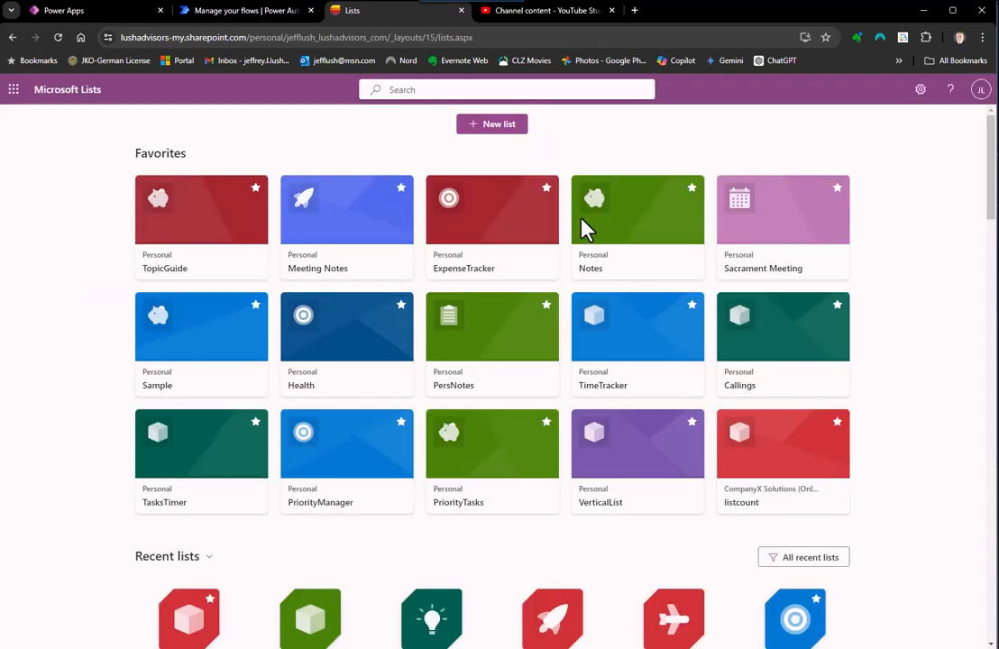
scroll(390, 332, "down", 2)
scroll(409, 324, "up", 2)
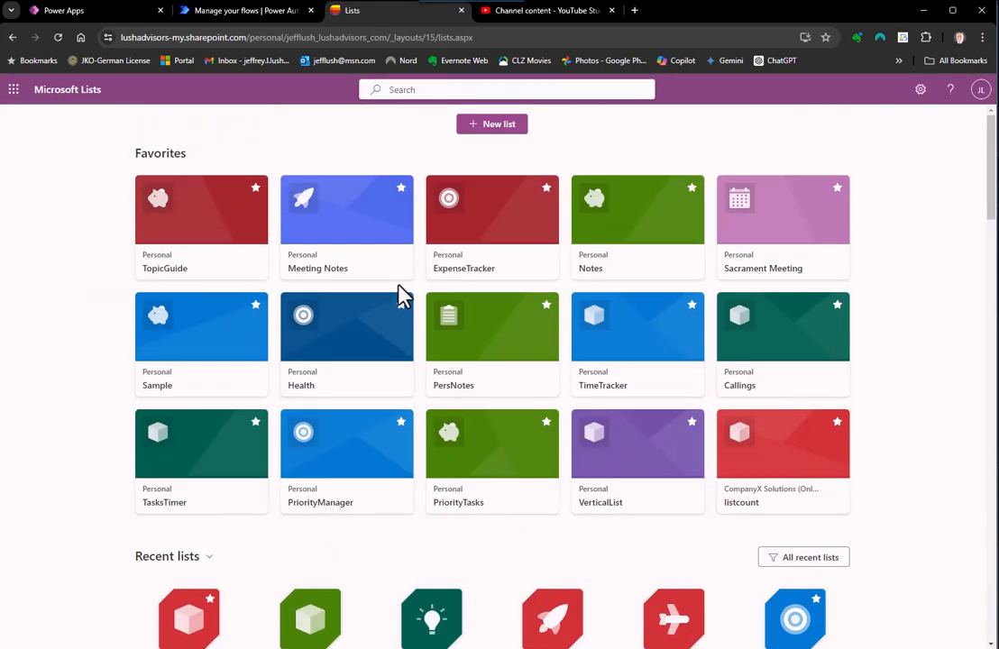
left_click(498, 126)
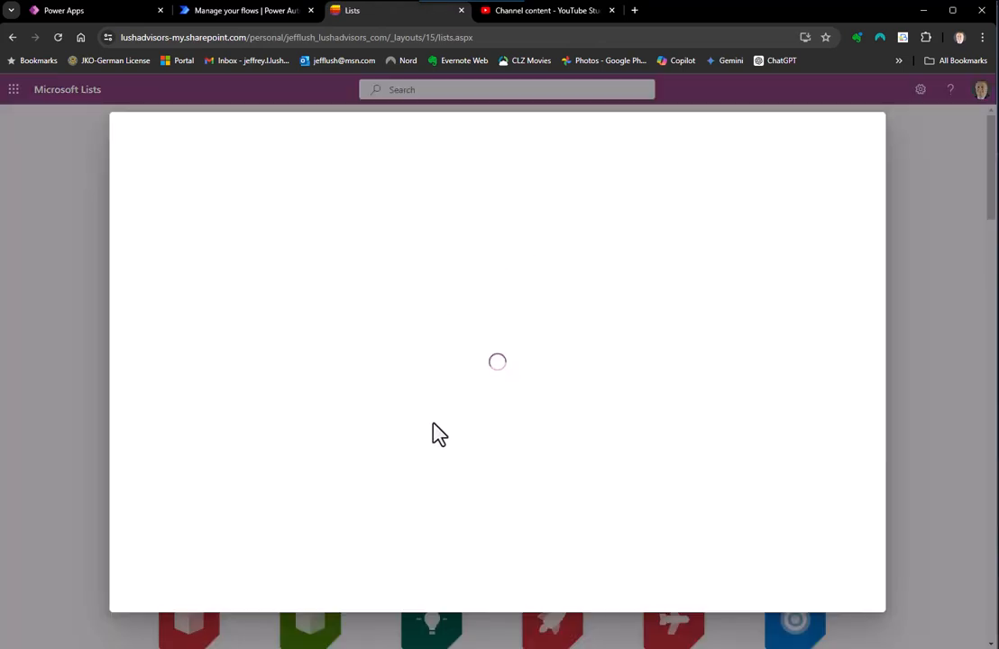
left_click(194, 227)
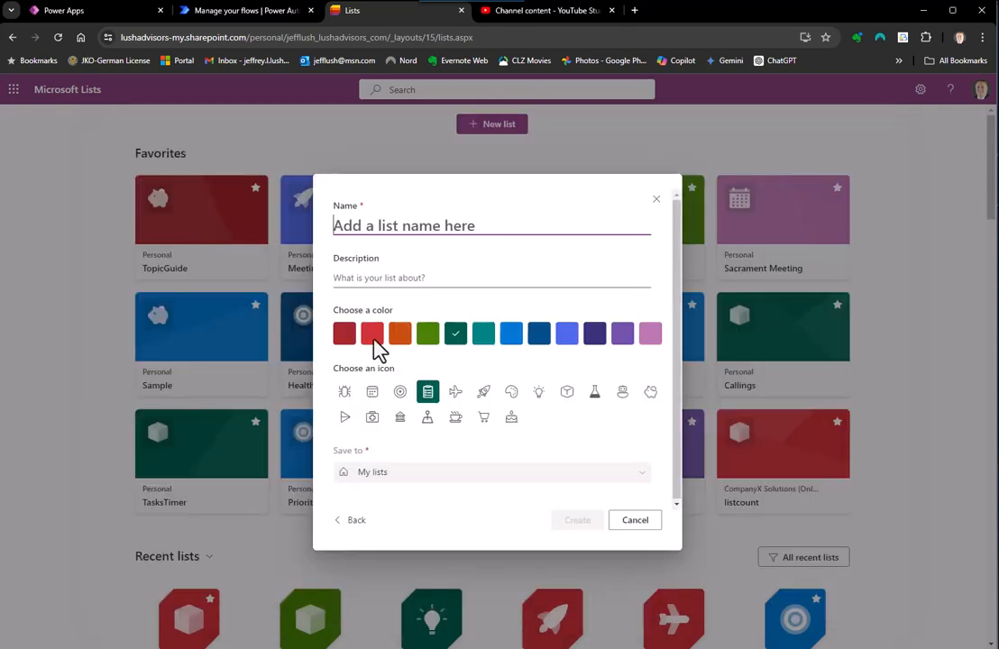
left_click(380, 476)
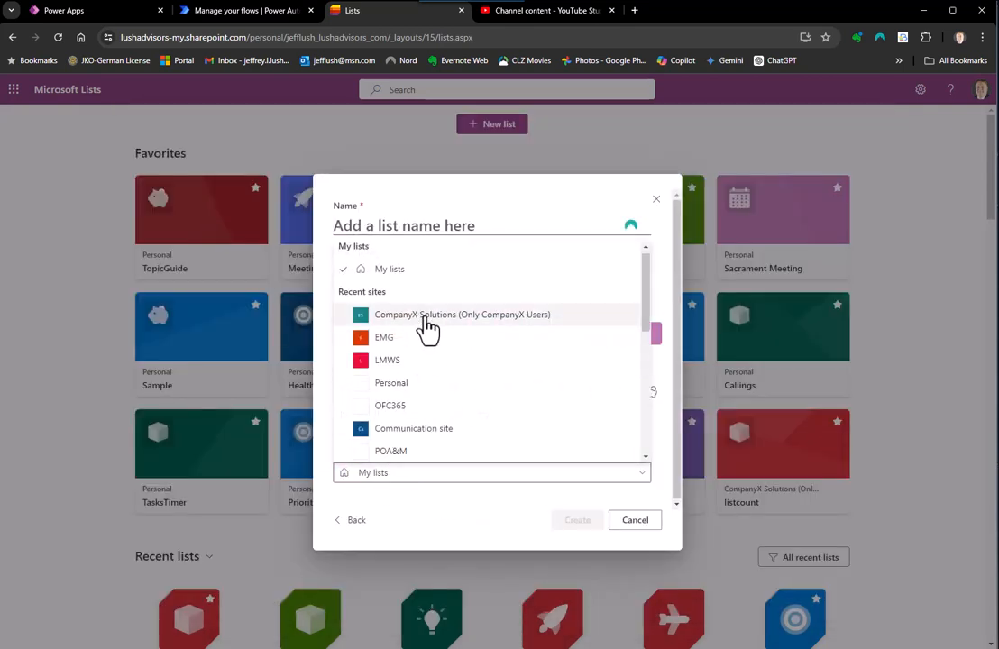
left_click(651, 204)
left_click(657, 200)
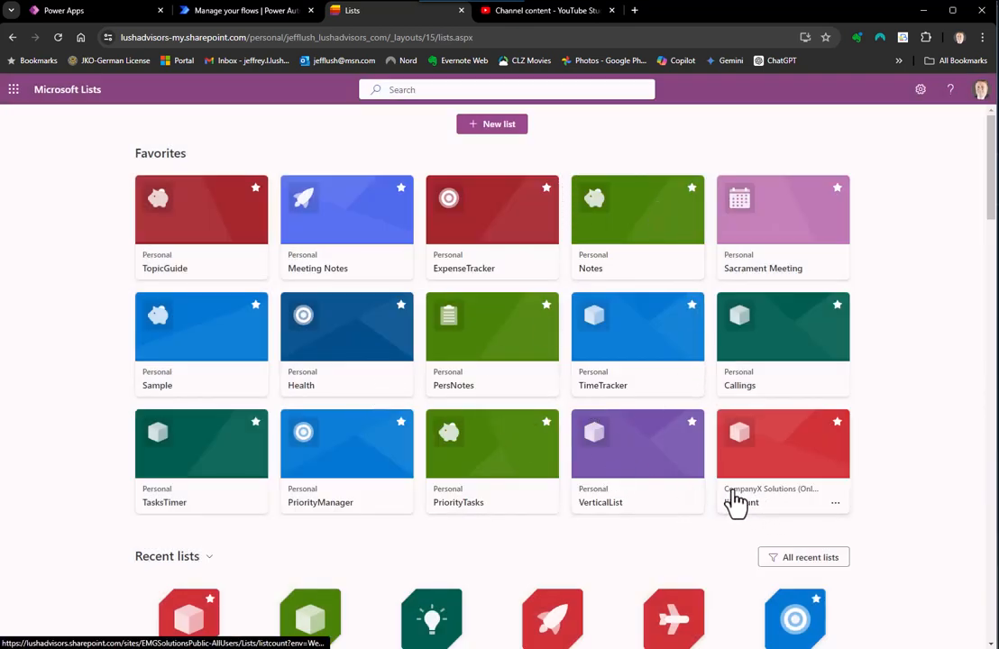
Step: Open the listcount list from the favorites and examine its count column alongside the CountRows flow
left_click(763, 502)
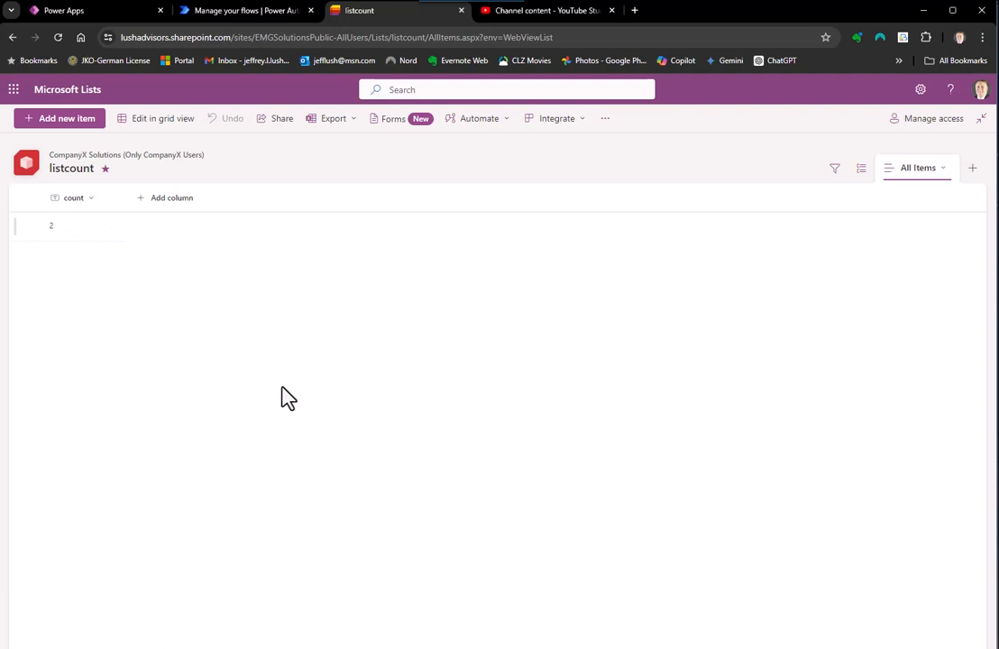
left_click(239, 17)
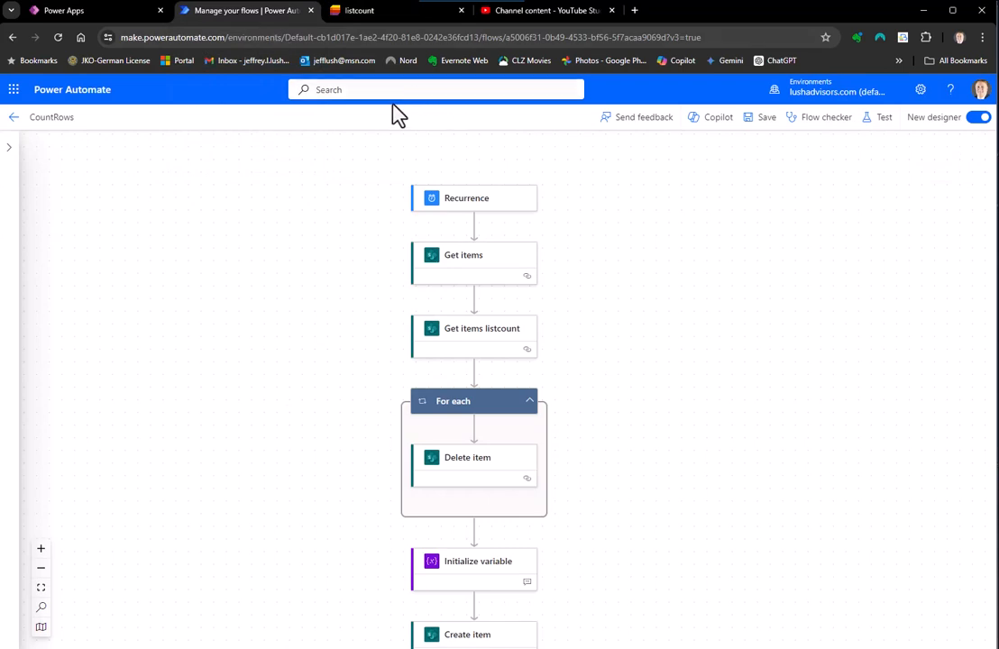
left_click(361, 12)
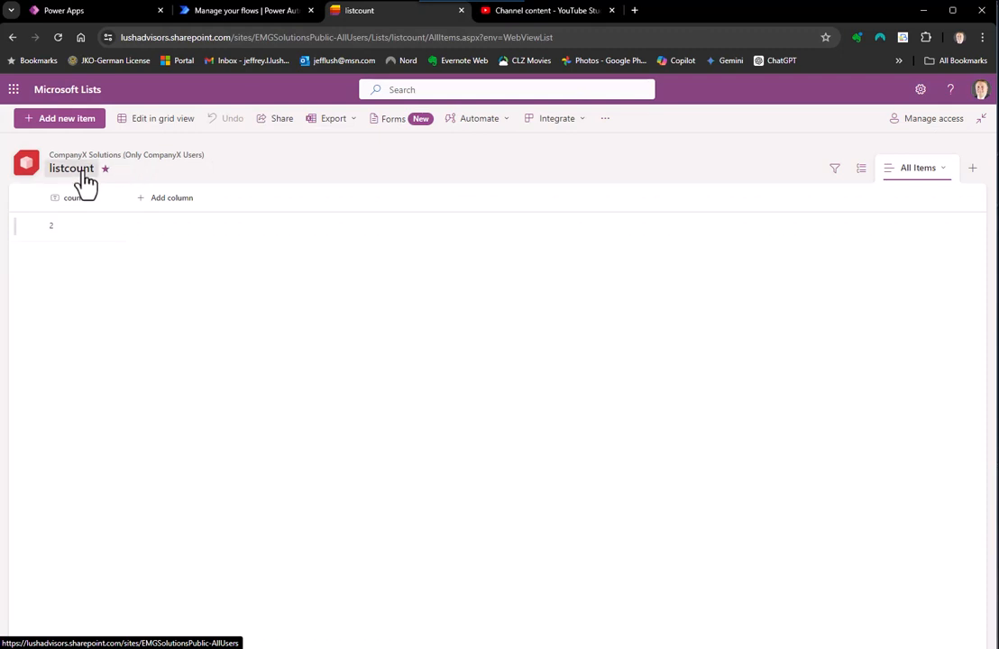
Step: Return to the CountRows flow in Power Automate and inspect the Recurrence trigger's parameters
left_click(249, 16)
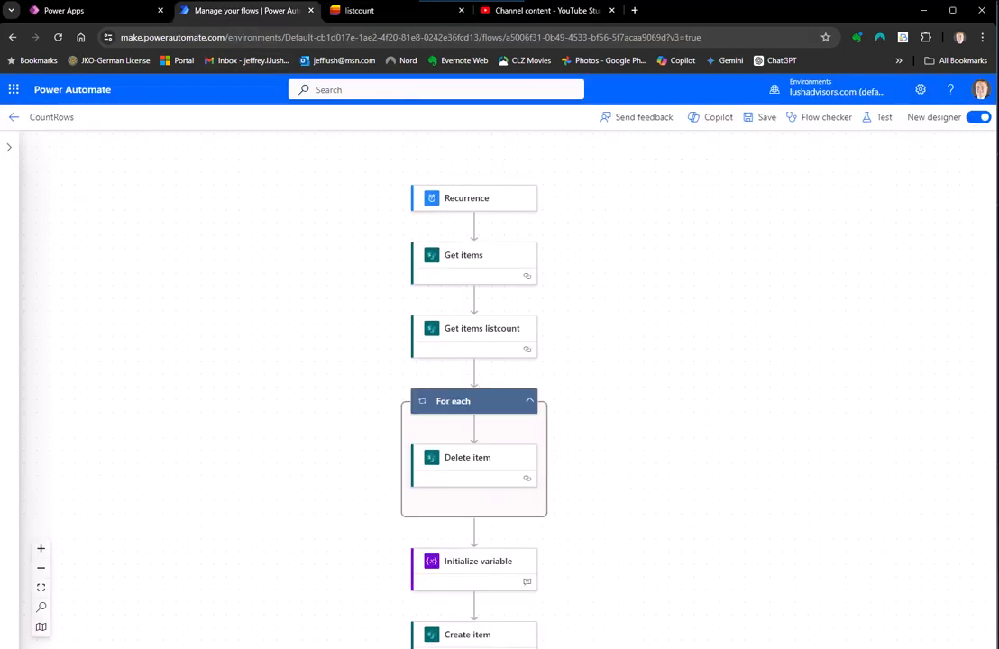
left_click(488, 207)
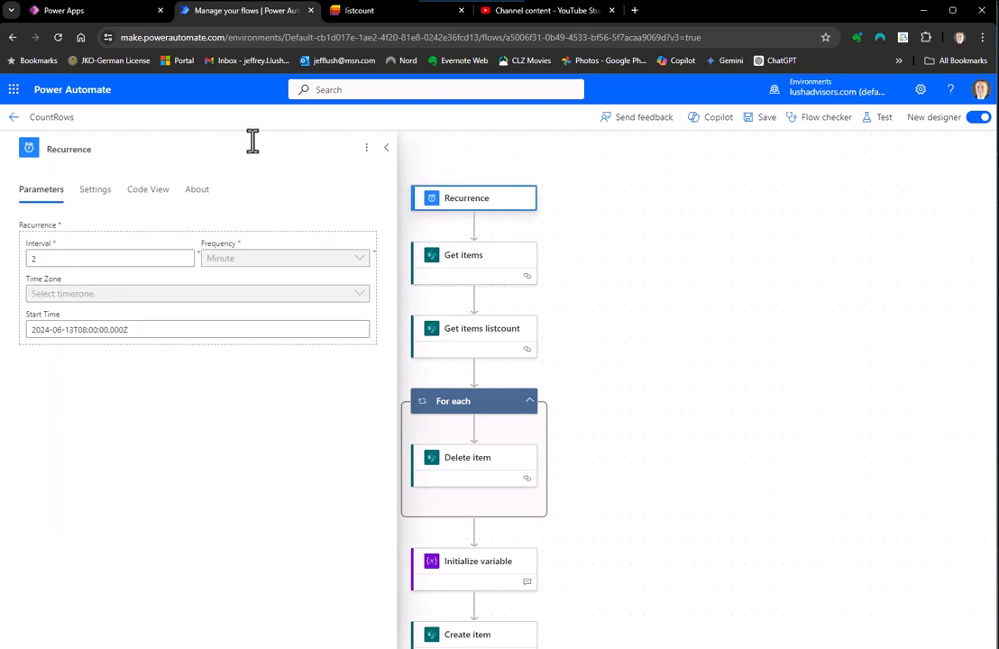
left_click(387, 151)
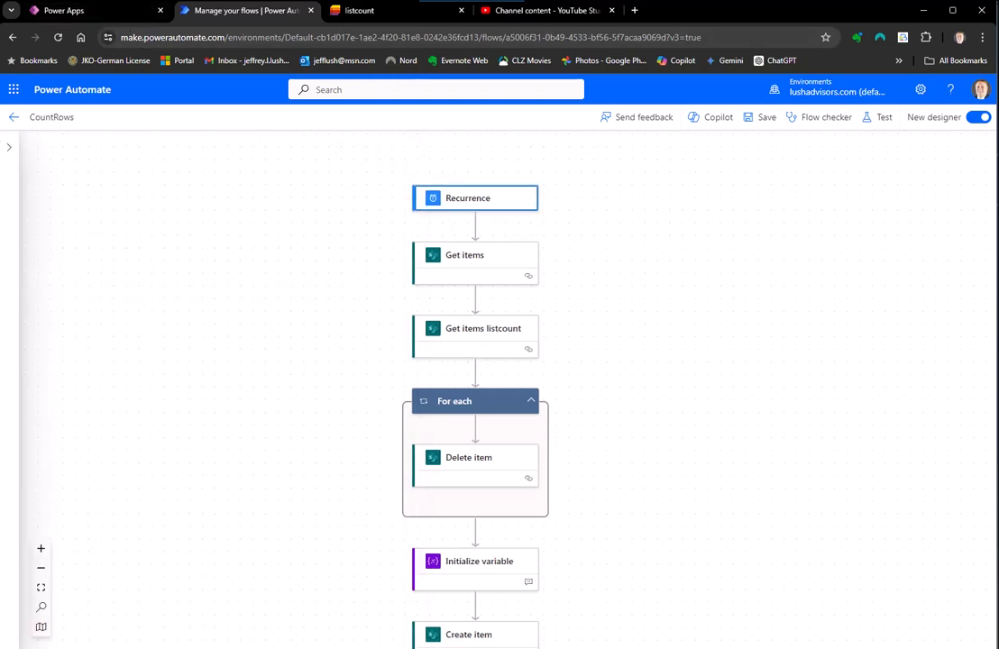
Step: Open Power Automate in a new browser tab and show its page for creating a flow from blank
left_click(15, 92)
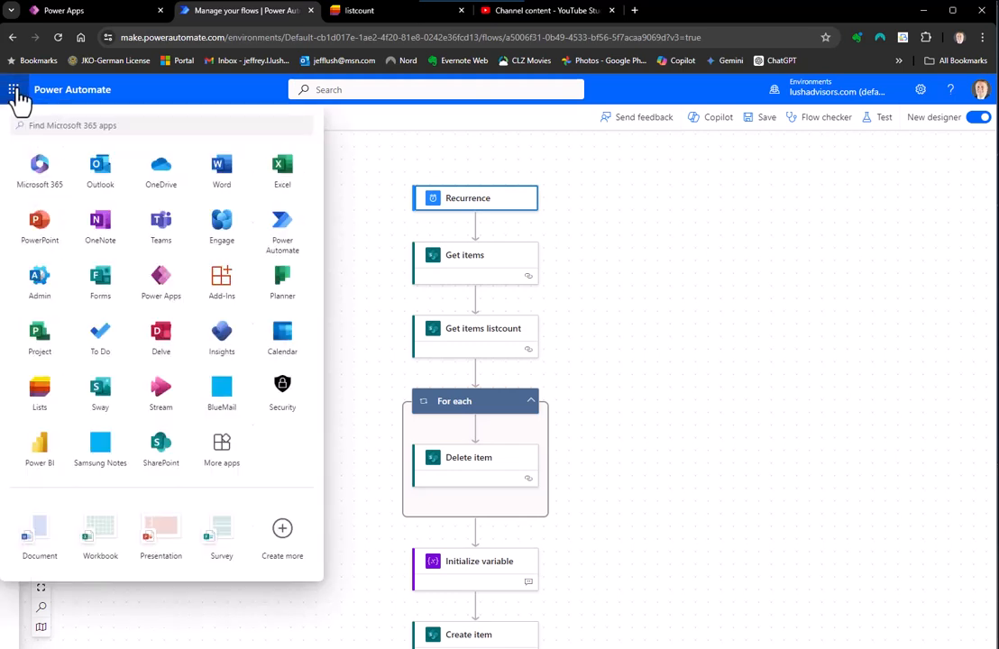
right_click(286, 234)
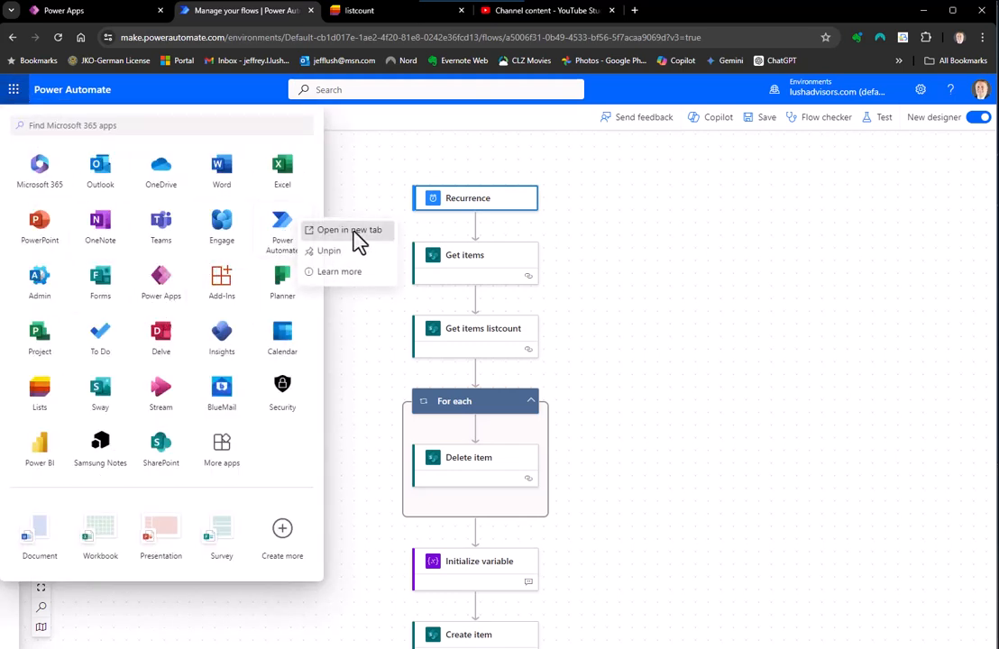
left_click(348, 230)
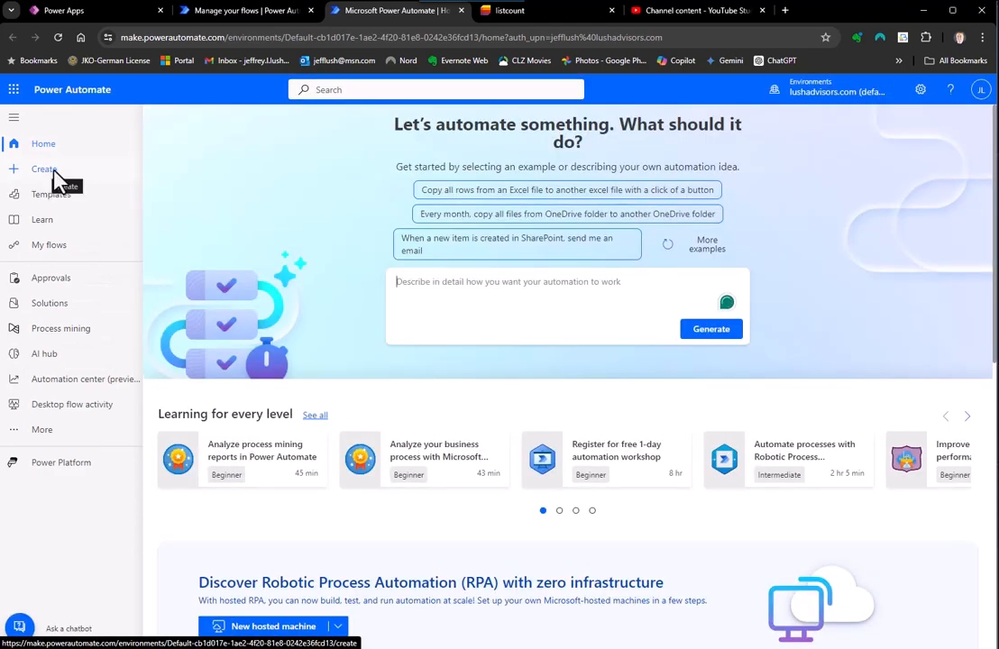
left_click(57, 176)
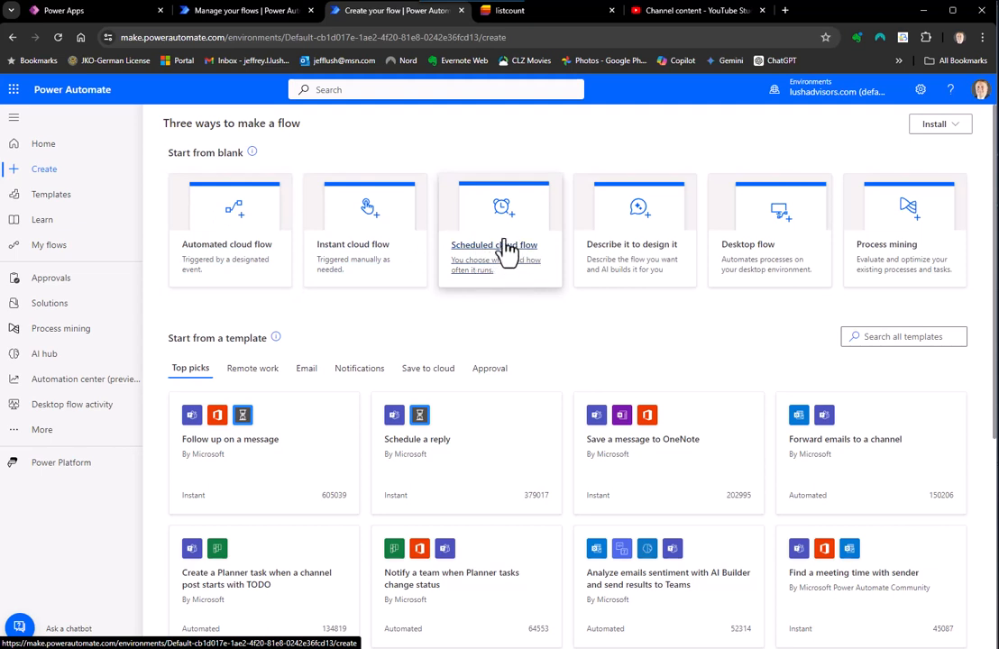
Step: Go back to the CountRows flow and review the Recurrence trigger's interval, frequency and start time
left_click(262, 10)
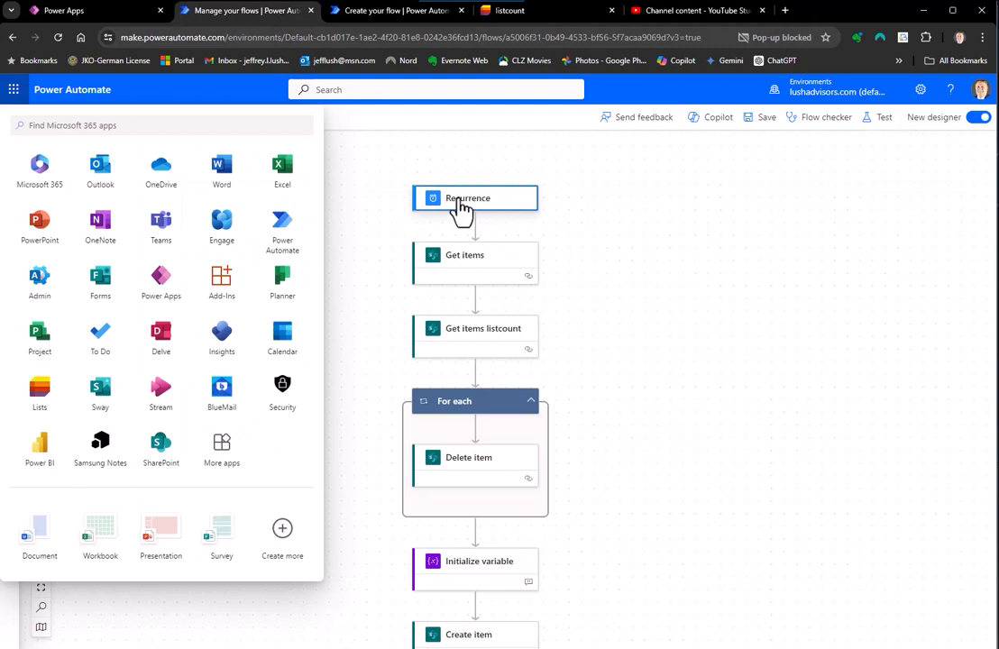
left_click(656, 234)
left_click(487, 215)
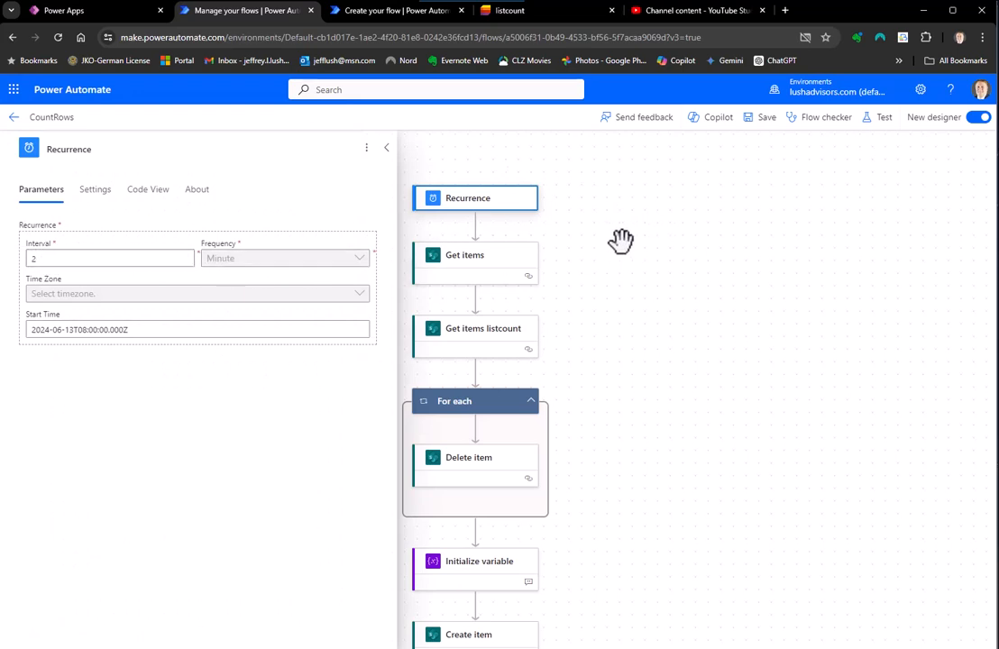
left_click(386, 149)
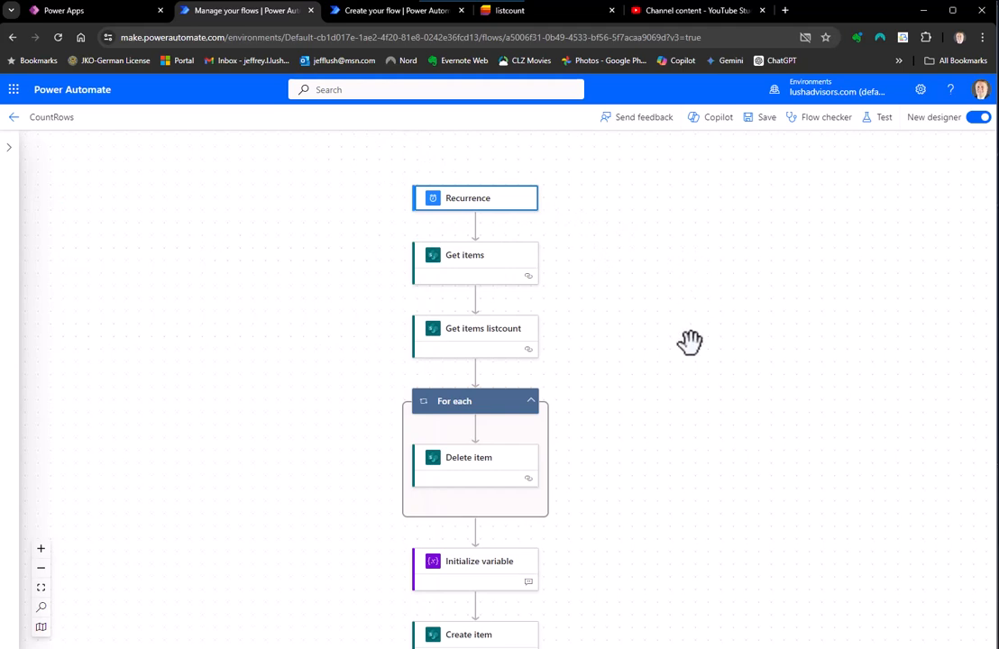
Step: Compare the site address, list name and top count of the Get items and Get items listcount actions
scroll(690, 329, "down", 1)
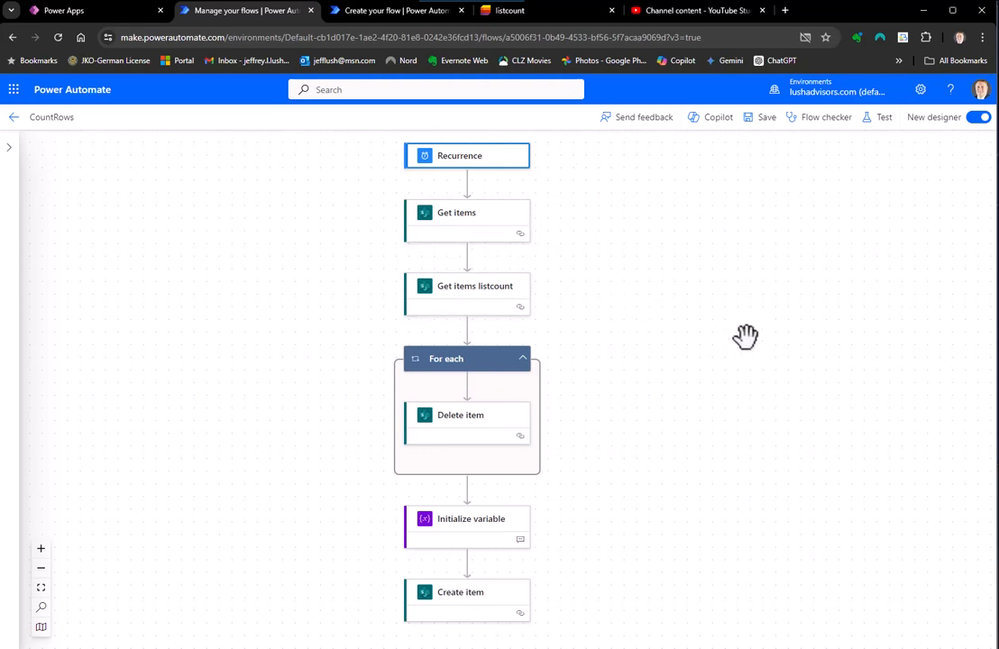
left_click_drag(745, 337, 418, 333)
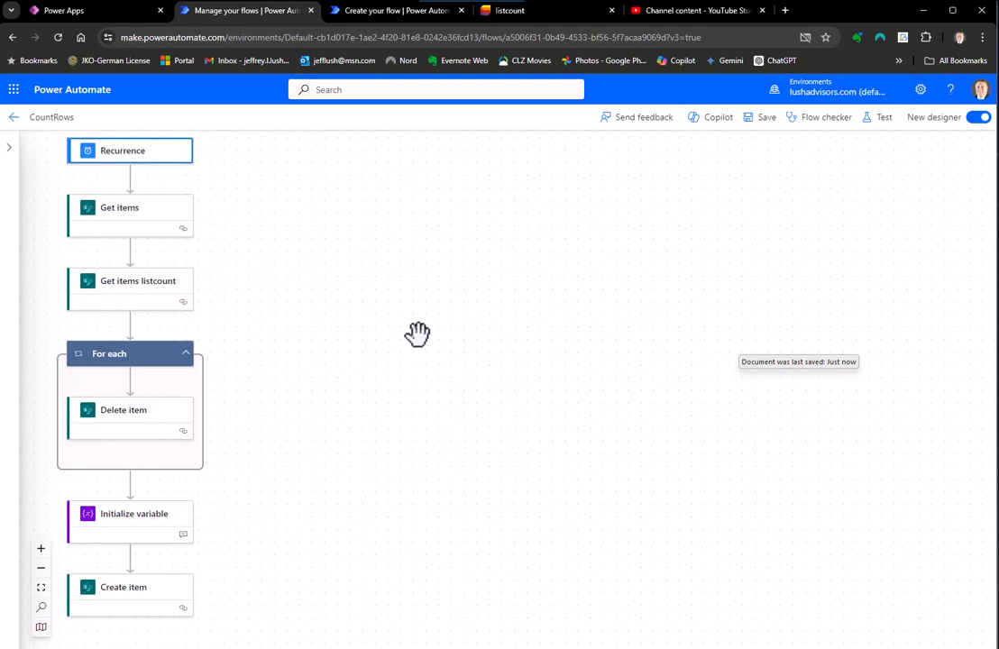
left_click(135, 215)
left_click_drag(528, 275, 842, 308)
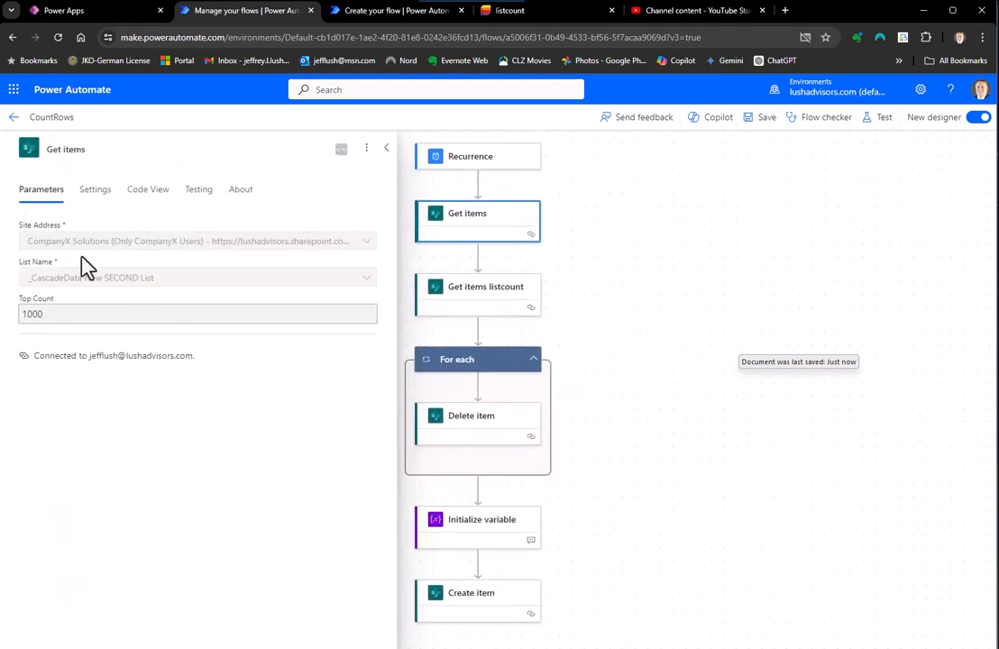
left_click(66, 246)
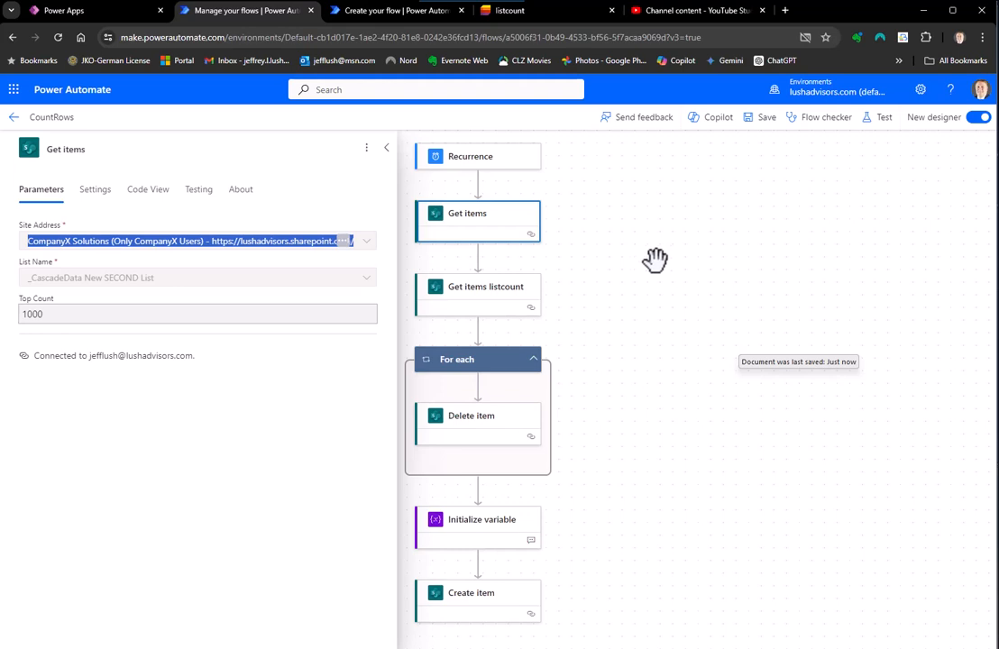
left_click(476, 305)
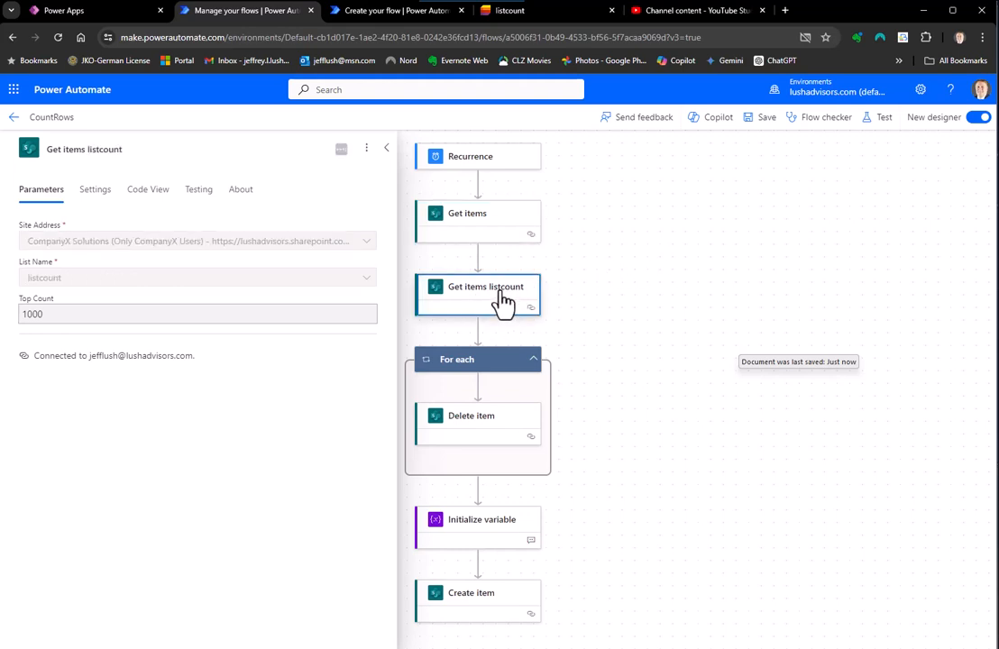
left_click(497, 225)
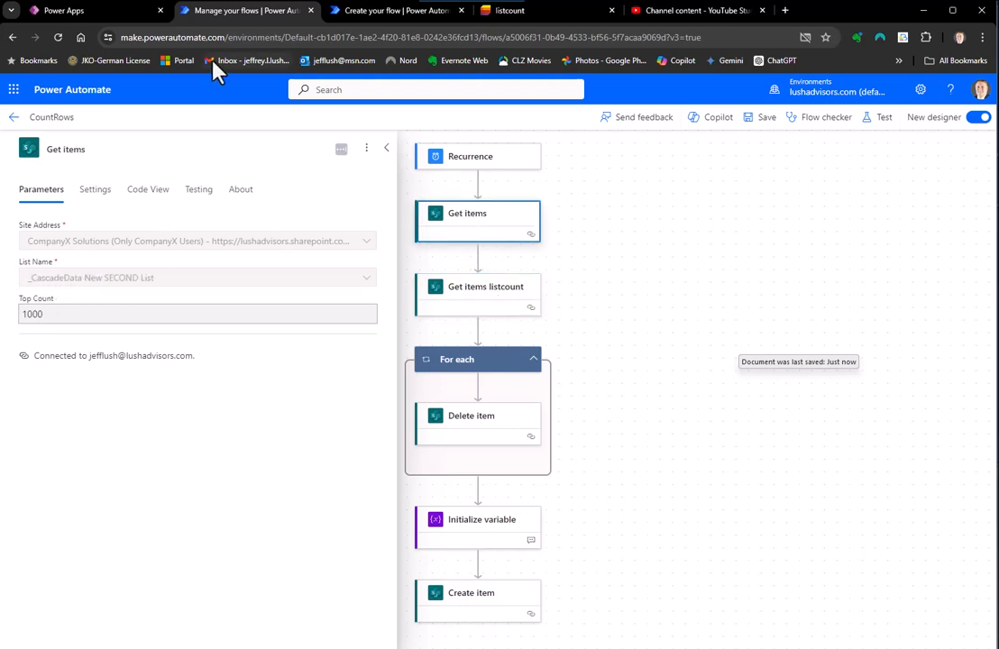
Step: Open _CascadeData New SECOND List in Microsoft Lists to review its rows, and return to the CountRows flow in Power Automate
left_click(532, 11)
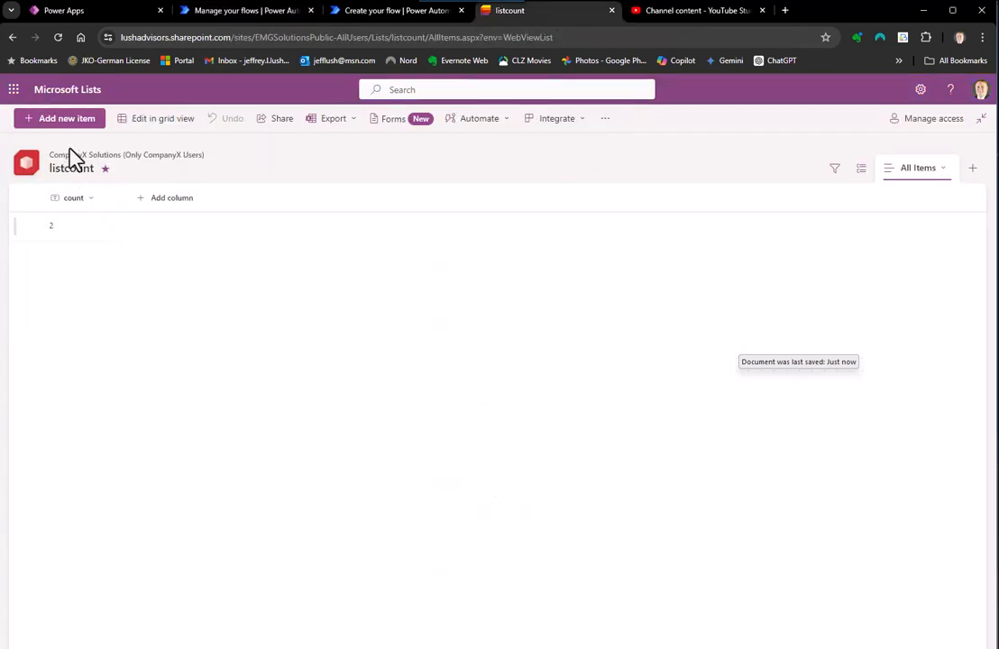
left_click(80, 92)
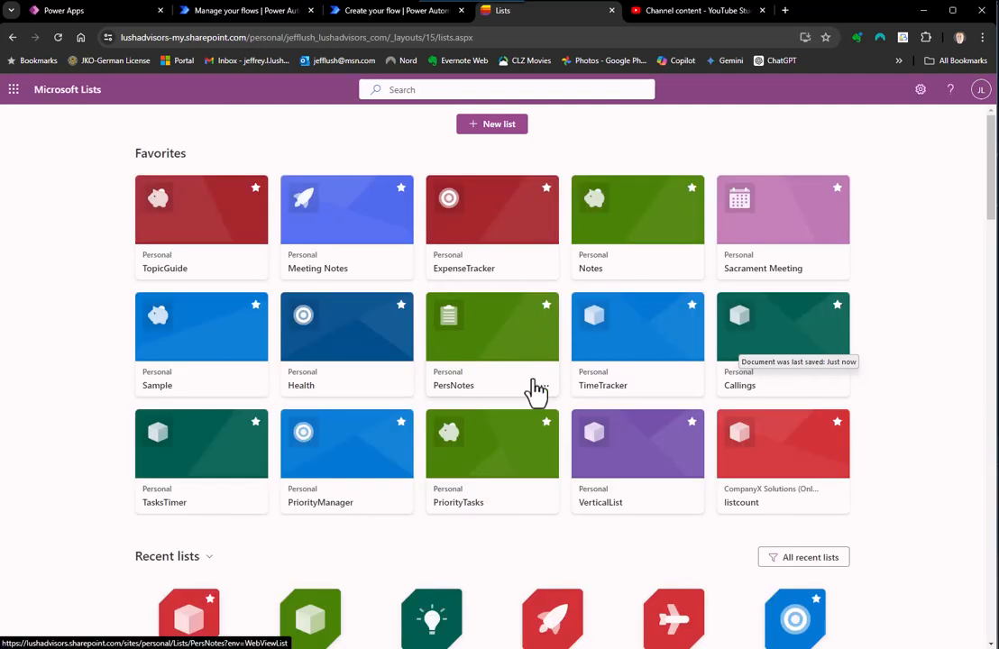
scroll(439, 442, "down", 2)
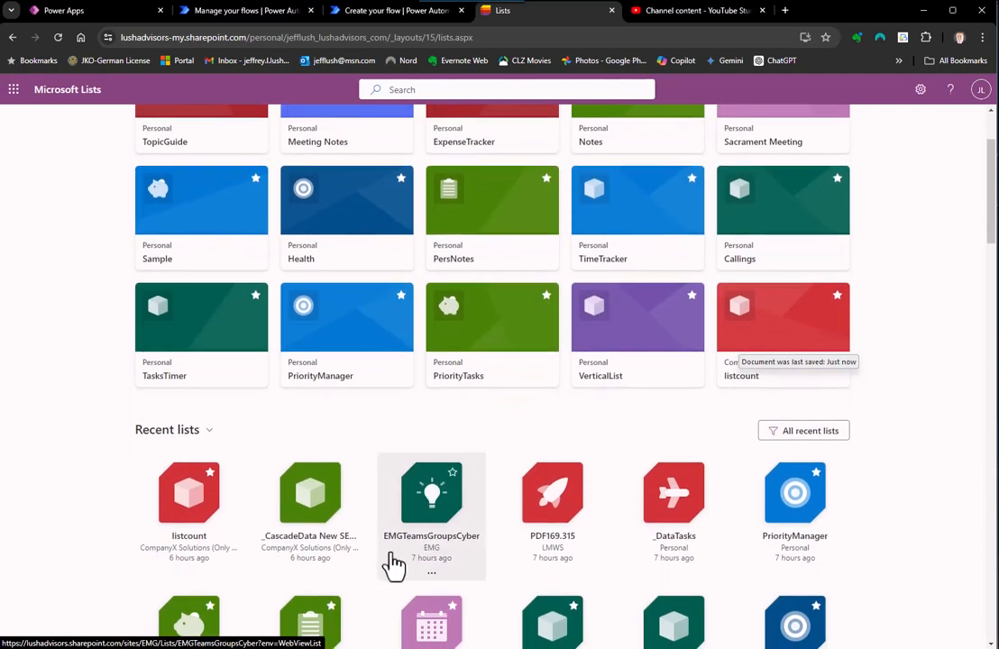
left_click(352, 527)
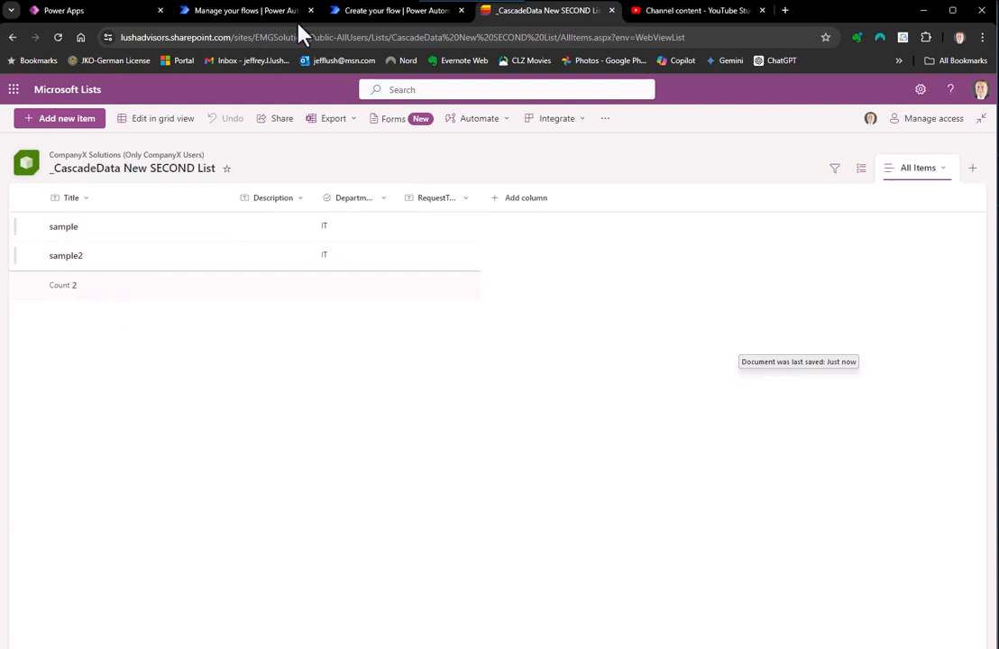
left_click(380, 12)
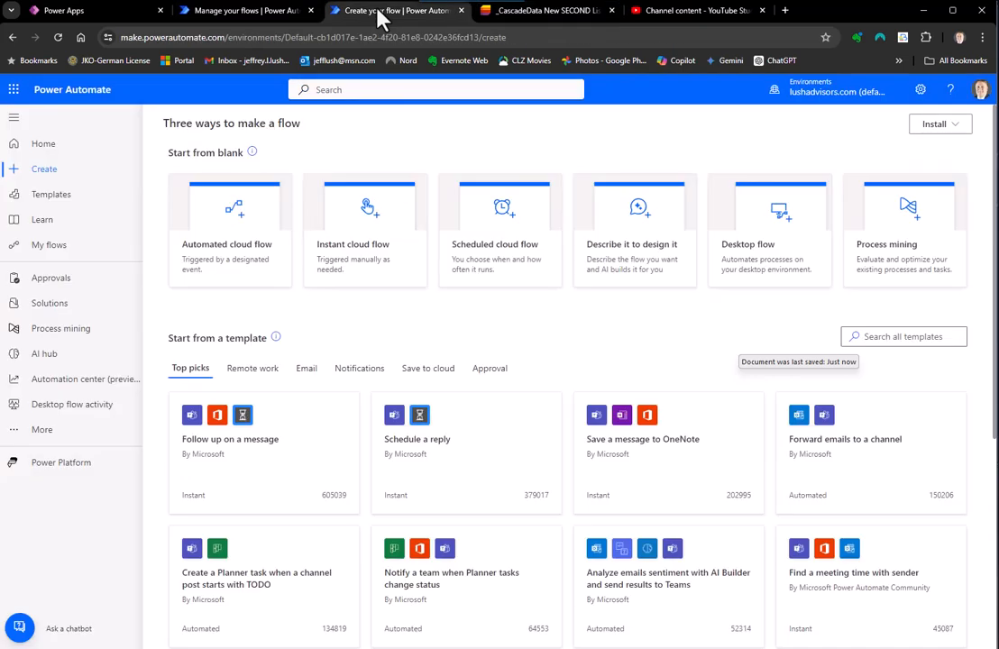
left_click(261, 11)
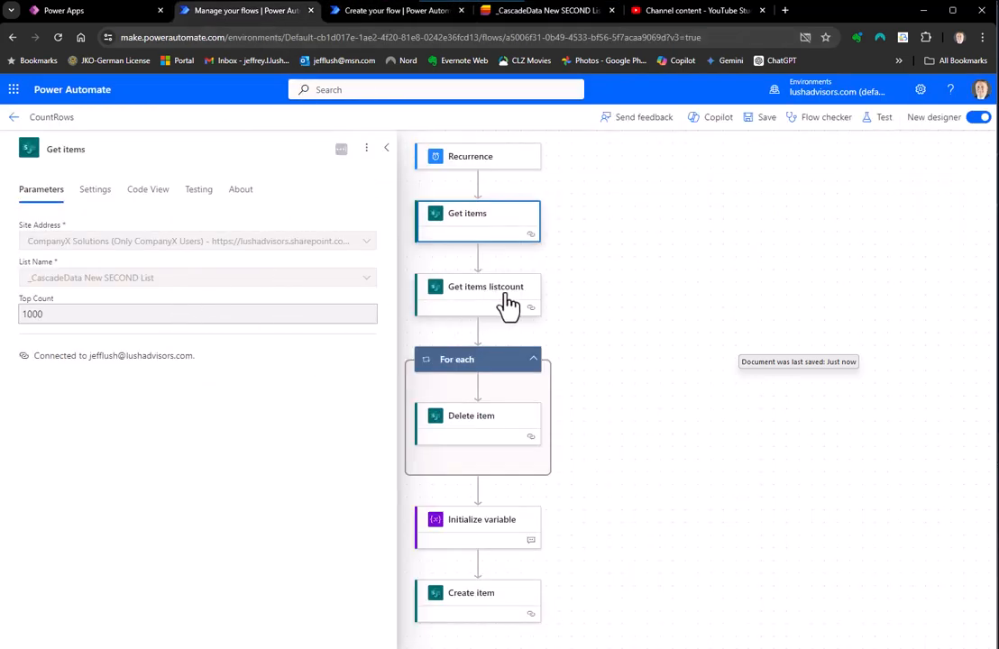
Step: View the count column of the listcount list in Microsoft Lists, and go back to the CountRows flow
left_click(488, 11)
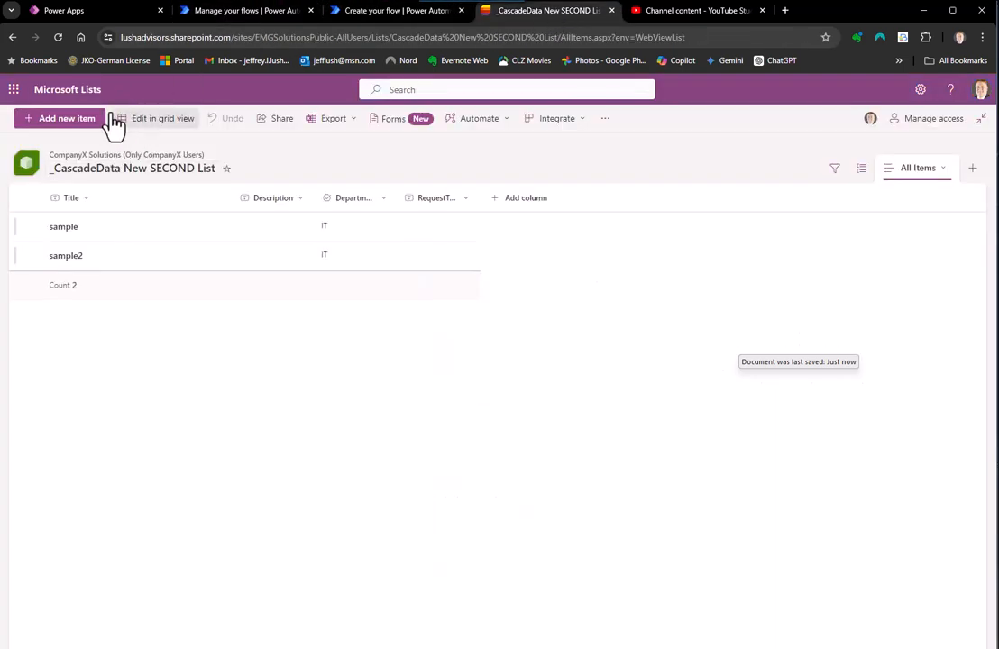
left_click(83, 91)
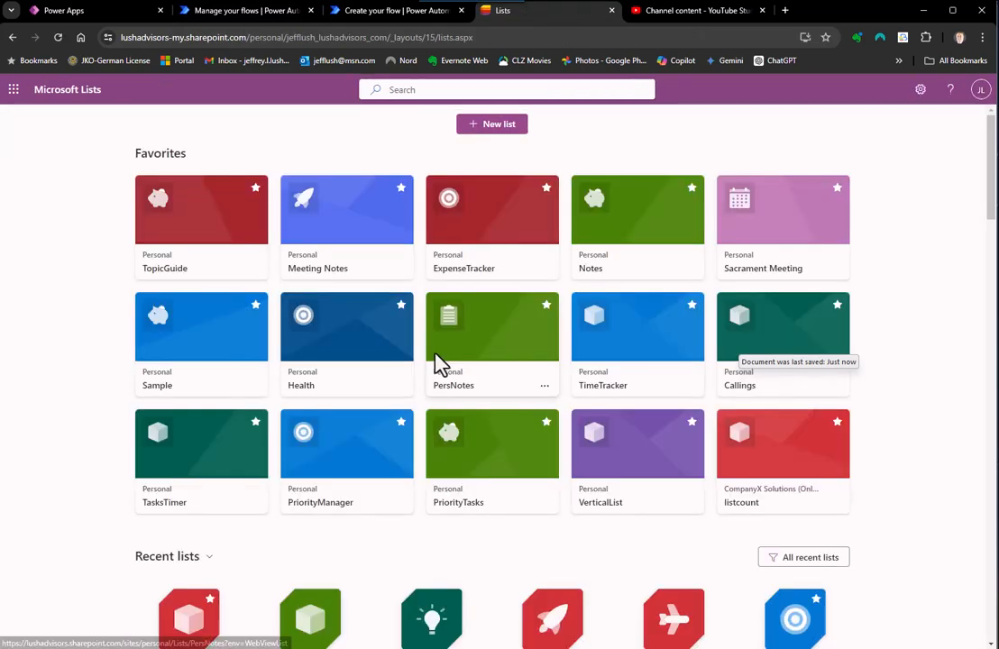
left_click(802, 504)
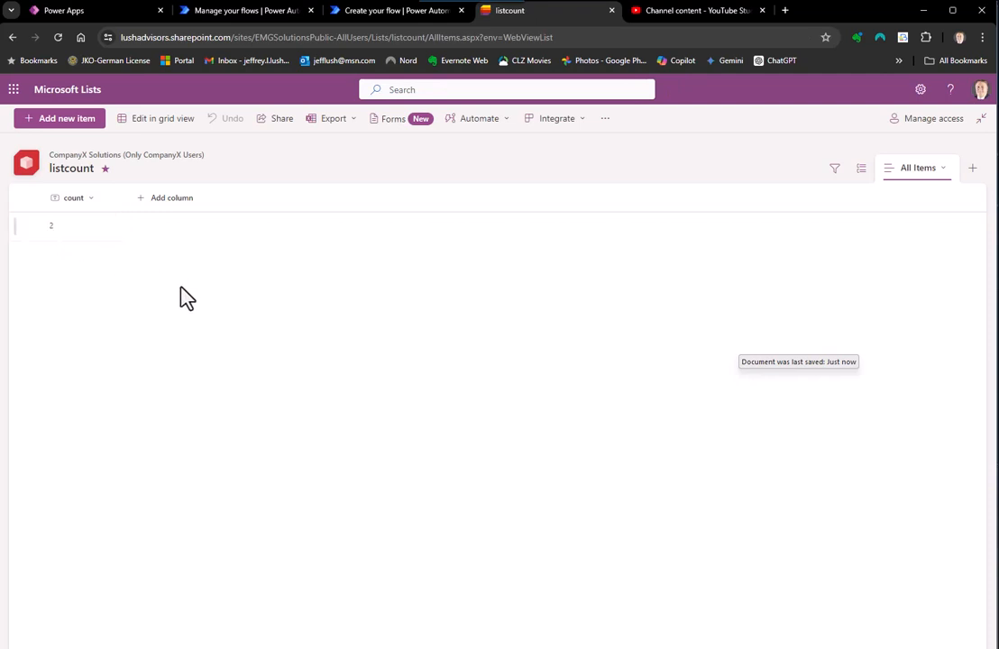
left_click(371, 13)
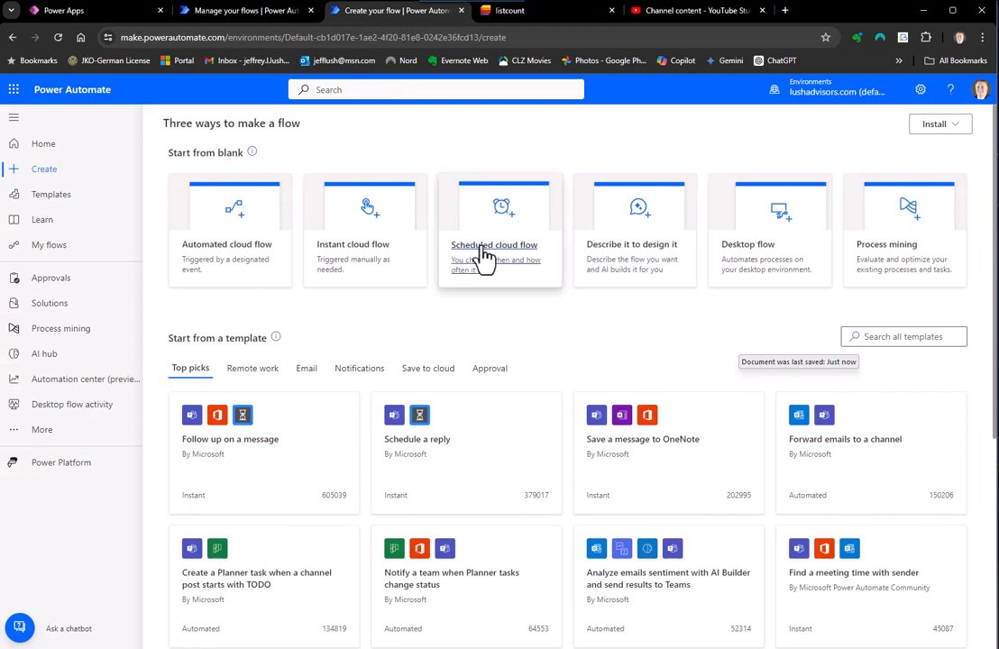
left_click(264, 12)
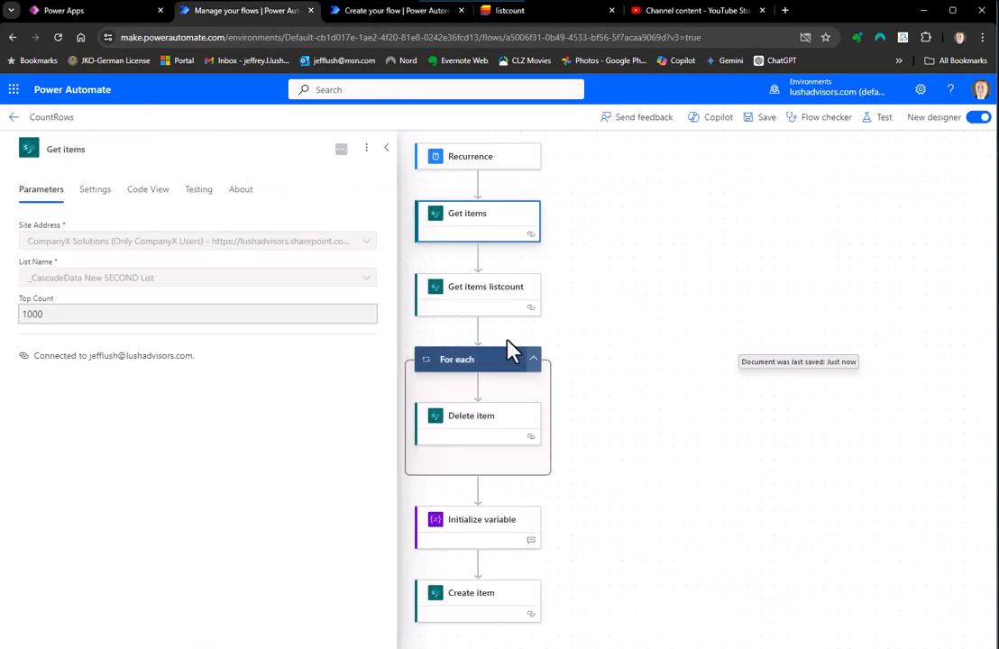
Step: Switch to the Word document SBS HELP FLOW to count rows, review its Get items, Get items listcount and Apply to each settings, and move it aside
key("alt+Tab")
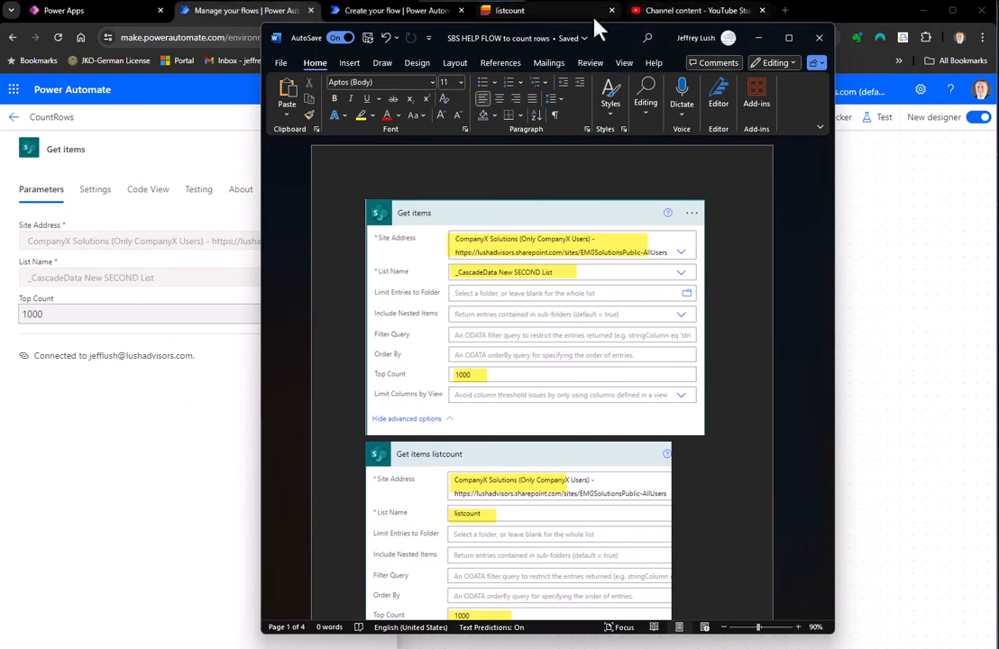
left_click_drag(602, 34, 596, 9)
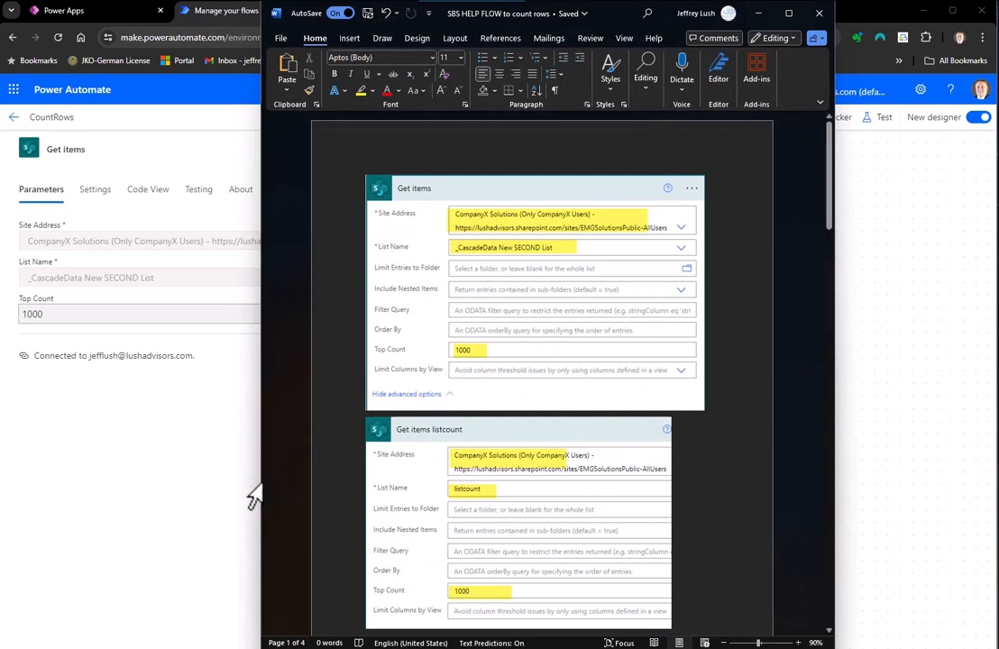
left_click_drag(260, 483, 32, 480)
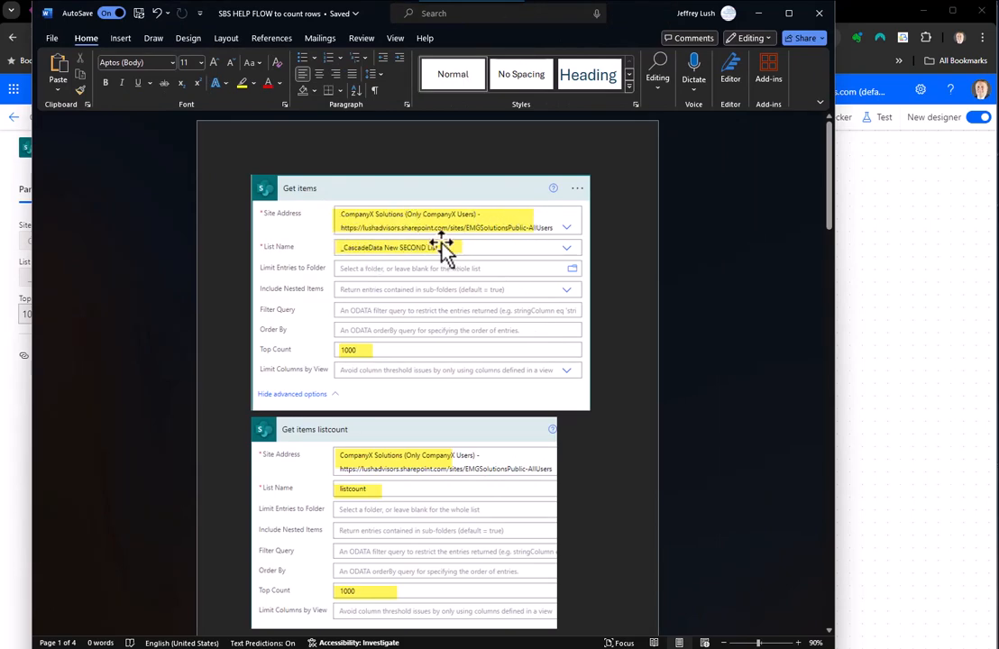
scroll(379, 350, "down", 2)
scroll(390, 348, "down", 1)
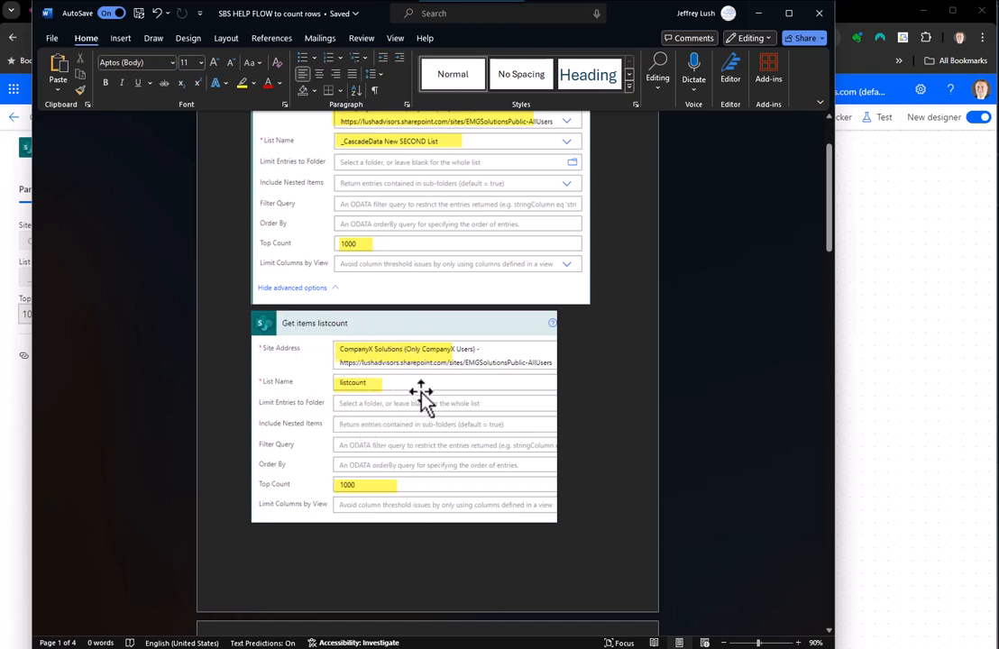
scroll(419, 395, "down", 5)
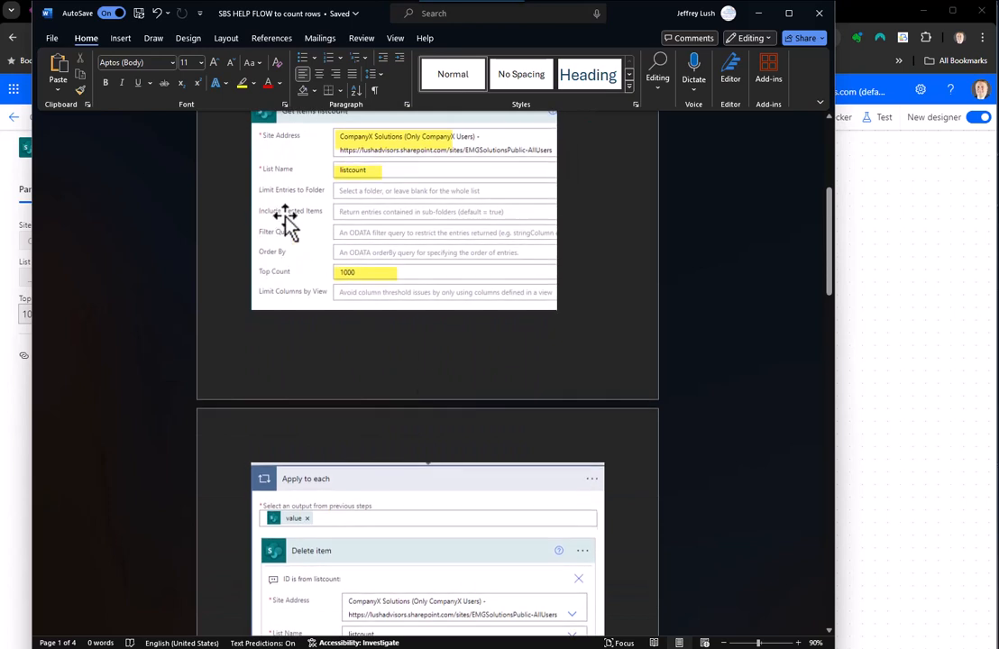
scroll(385, 350, "down", 3)
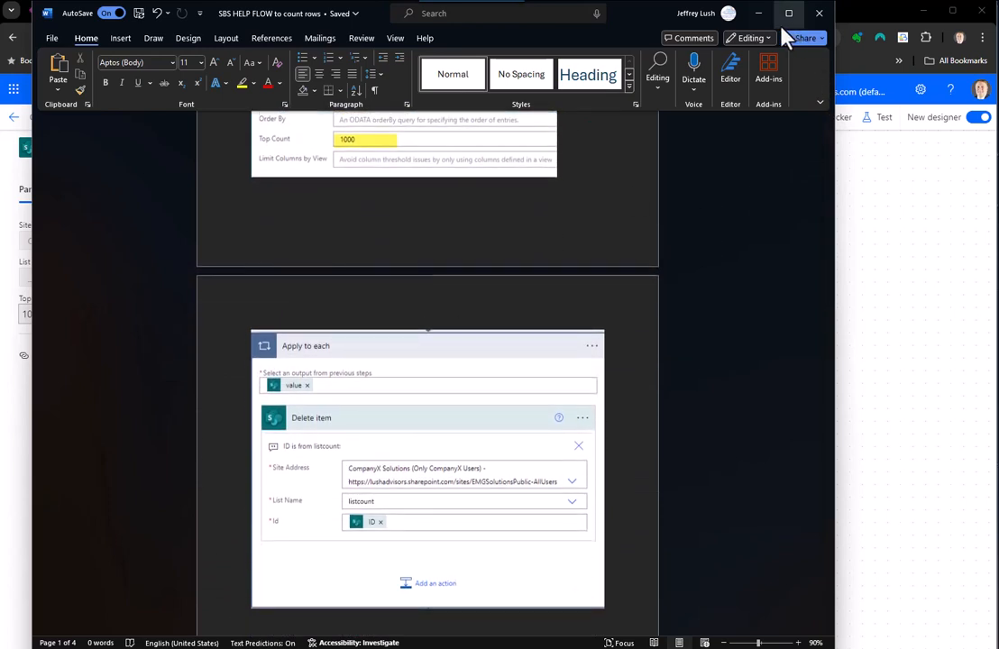
left_click_drag(654, 30, 998, 54)
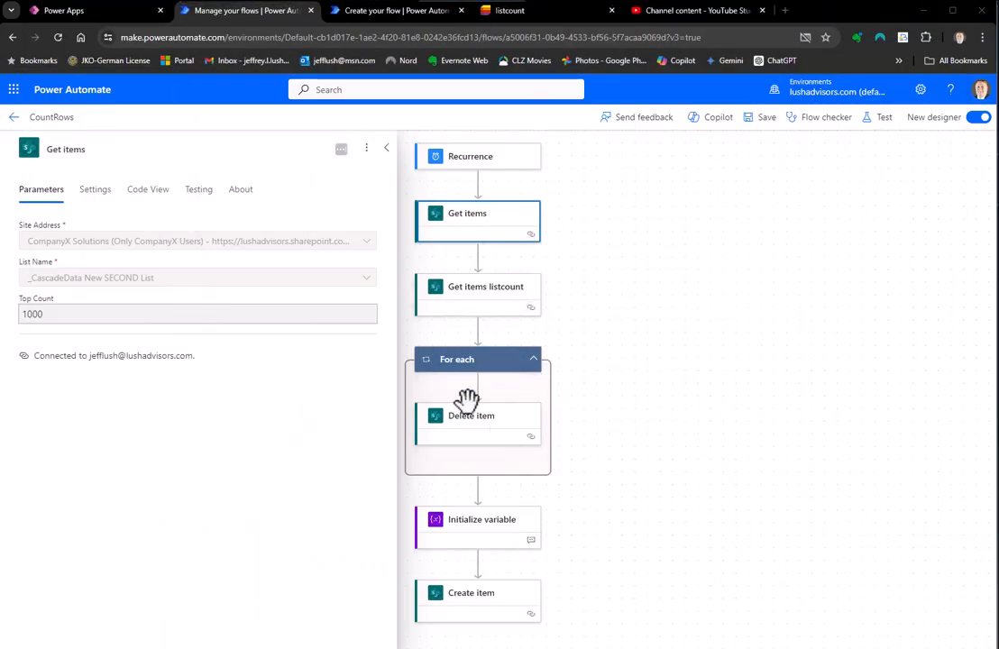
Step: Inspect the site address, list name and Id parameters of the Delete item action inside the For each loop
left_click(473, 432)
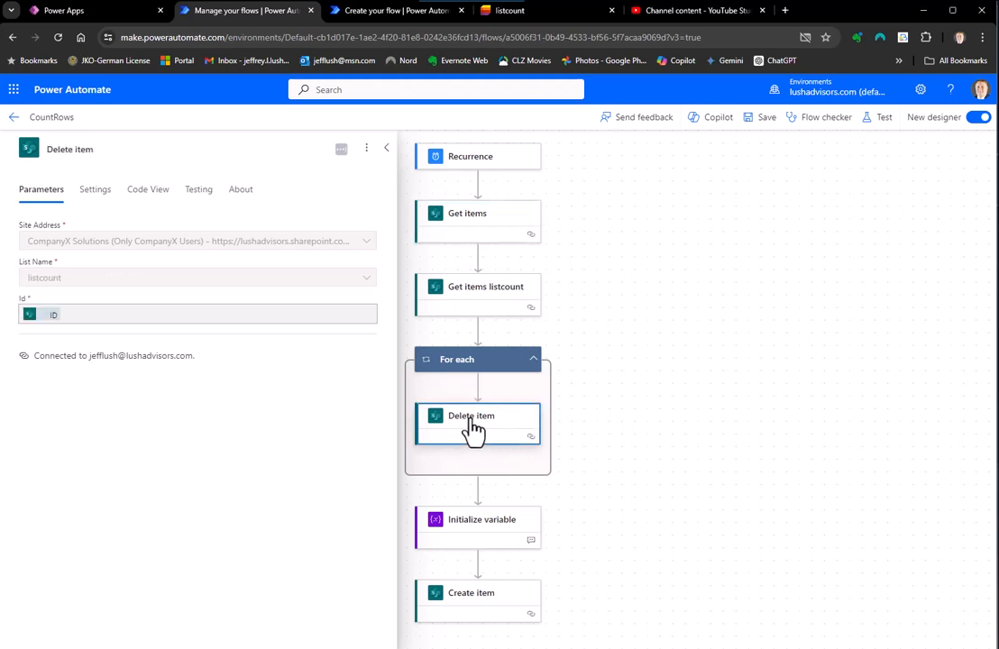
left_click(386, 149)
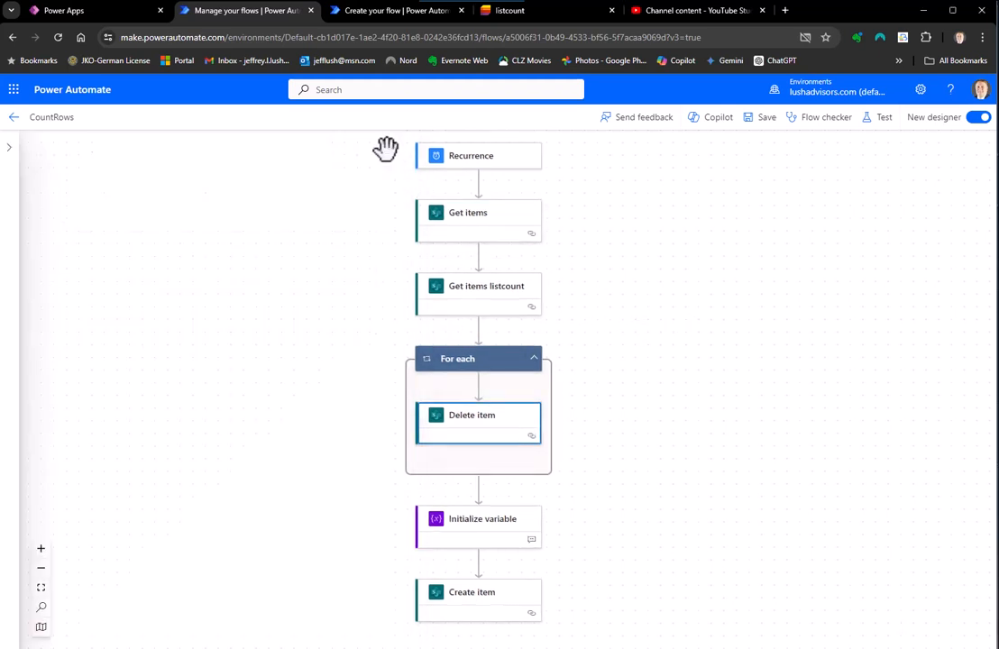
left_click(483, 331)
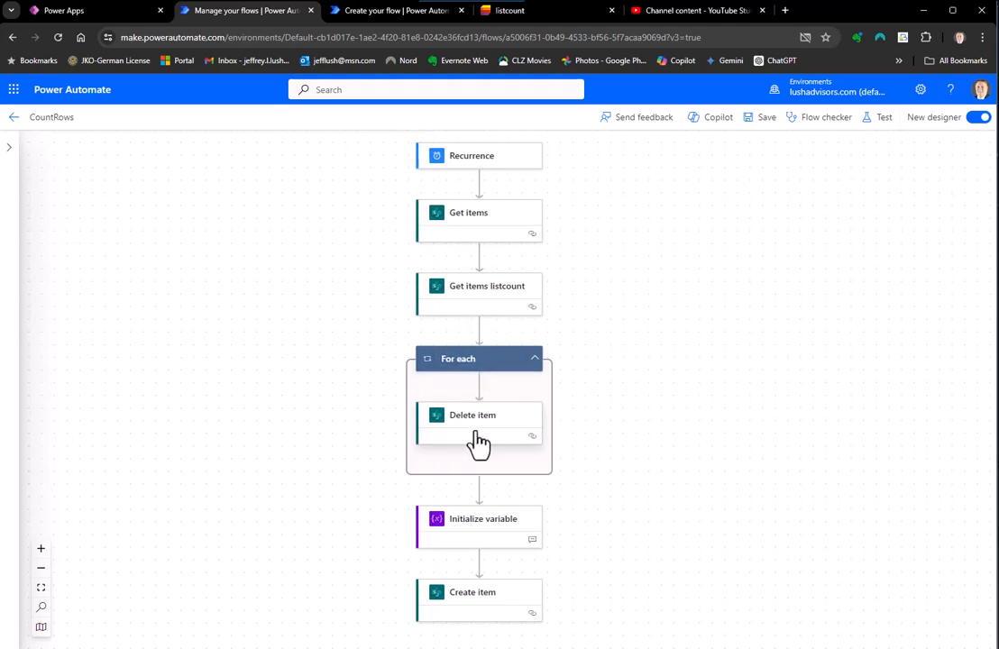
Step: Switch the CountRows flow from the new designer to the classic designer
left_click_drag(296, 325, 391, 324)
scroll(681, 511, "down", 1)
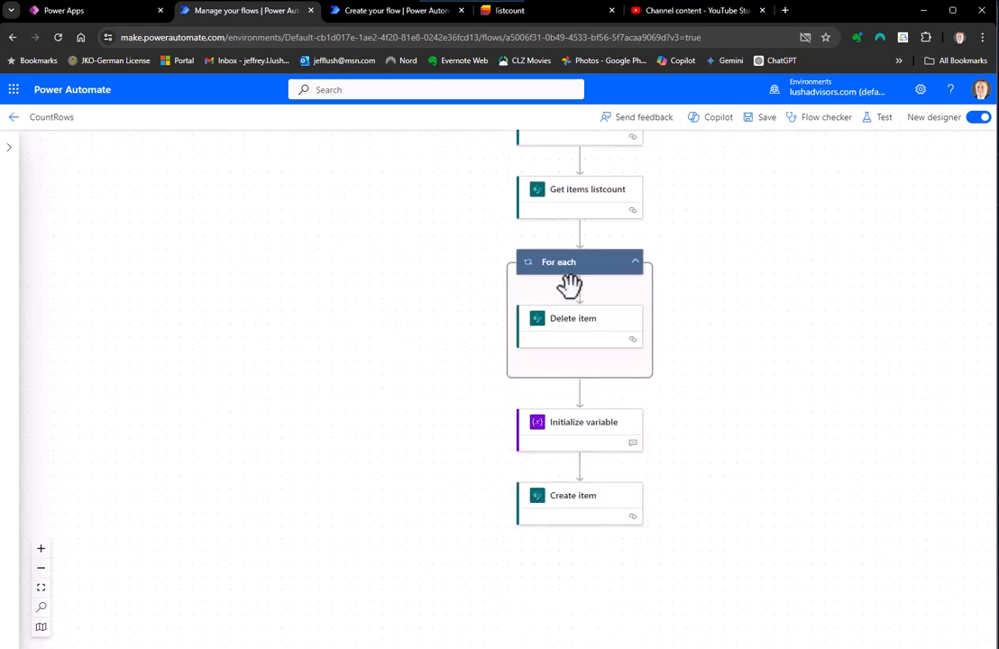
scroll(569, 285, "up", 4)
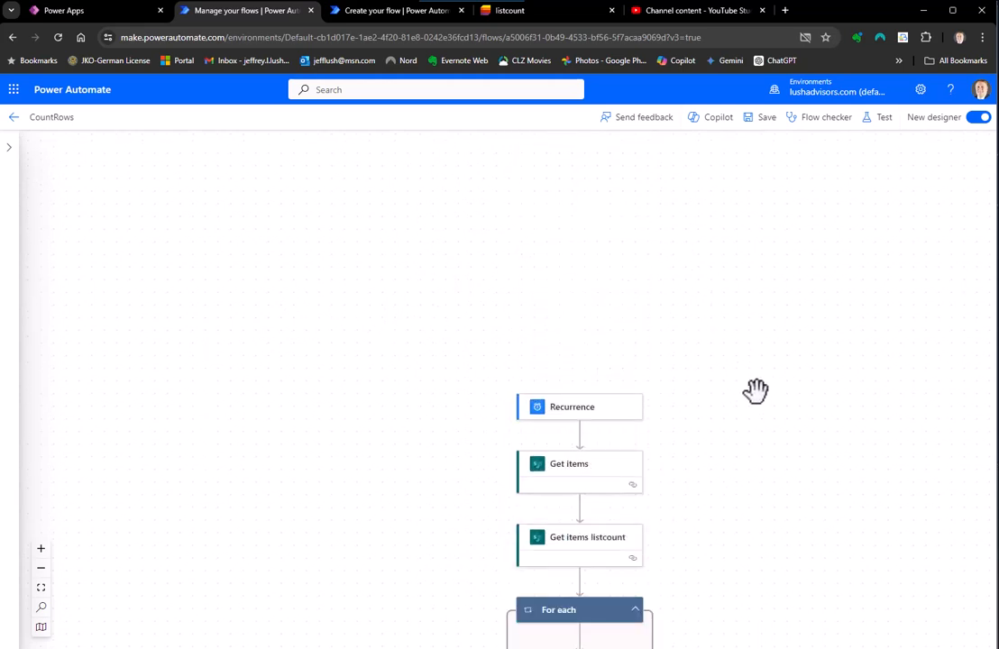
left_click_drag(755, 392, 759, 241)
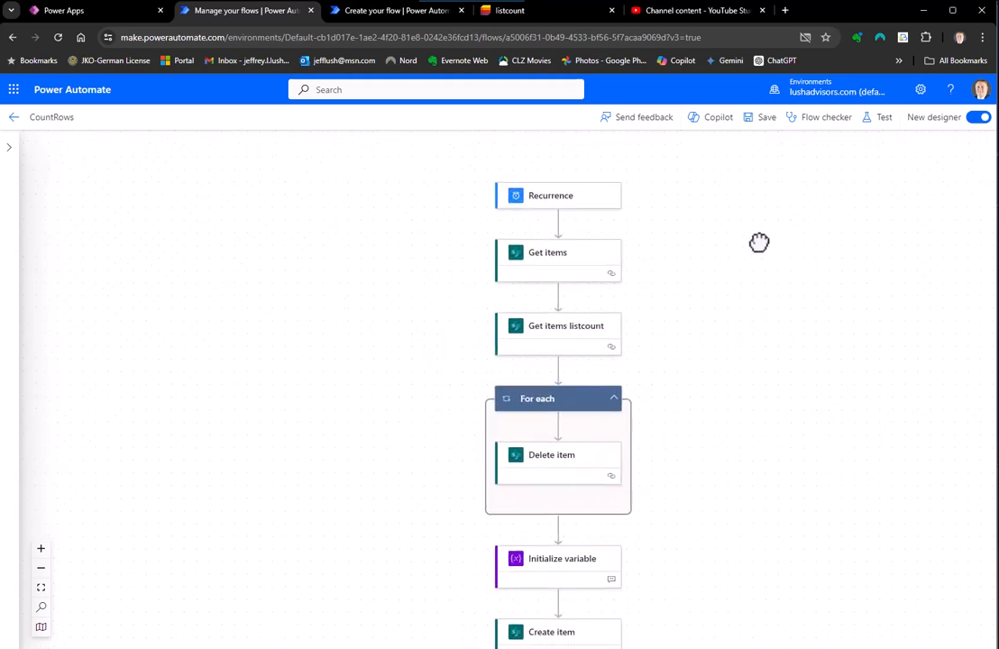
left_click(977, 117)
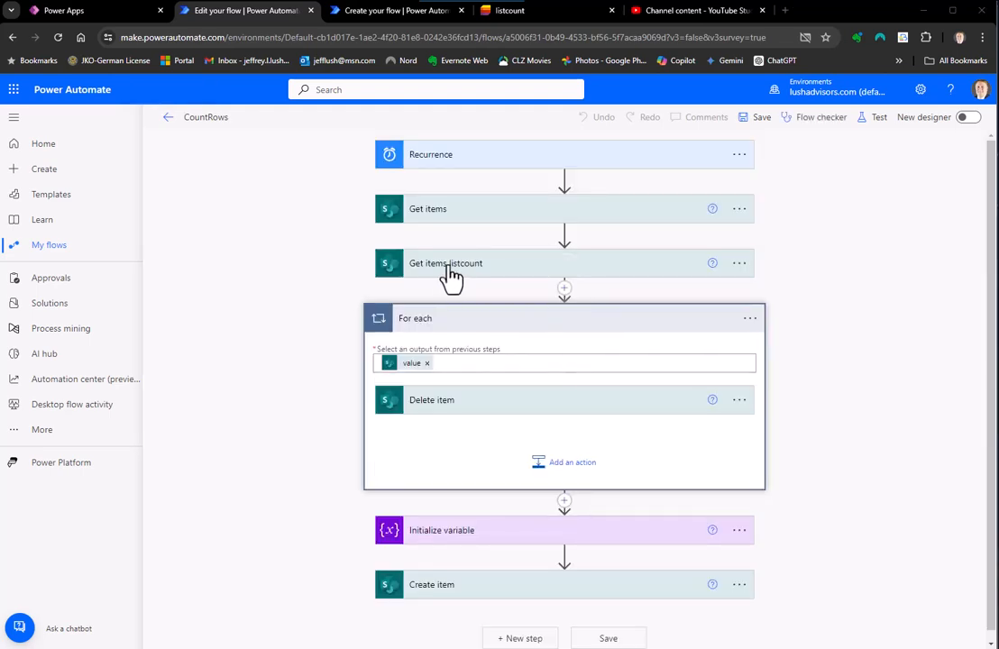
left_click(564, 290)
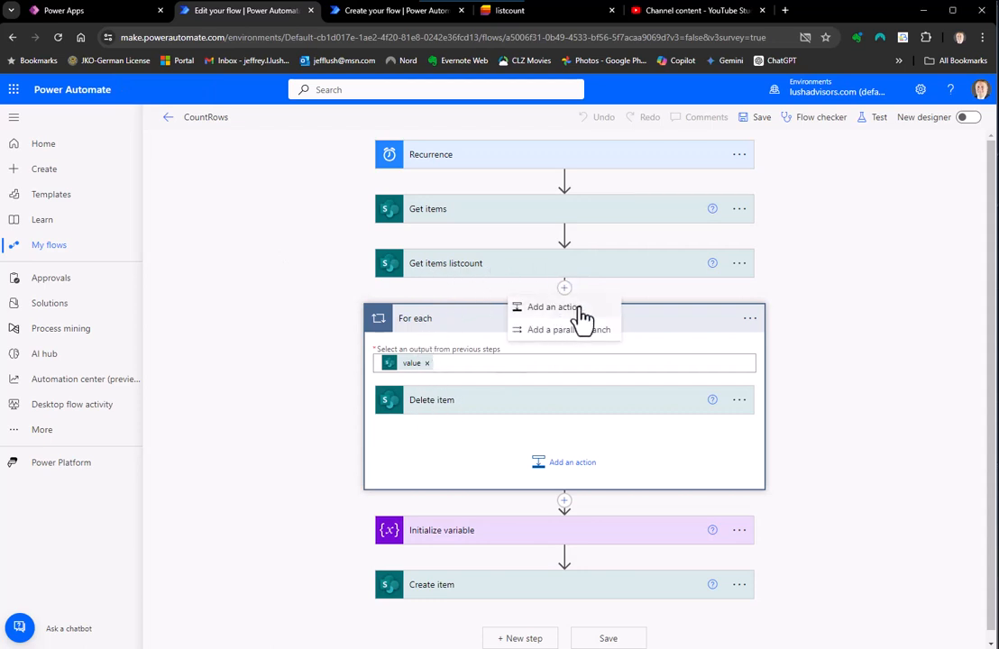
left_click(582, 309)
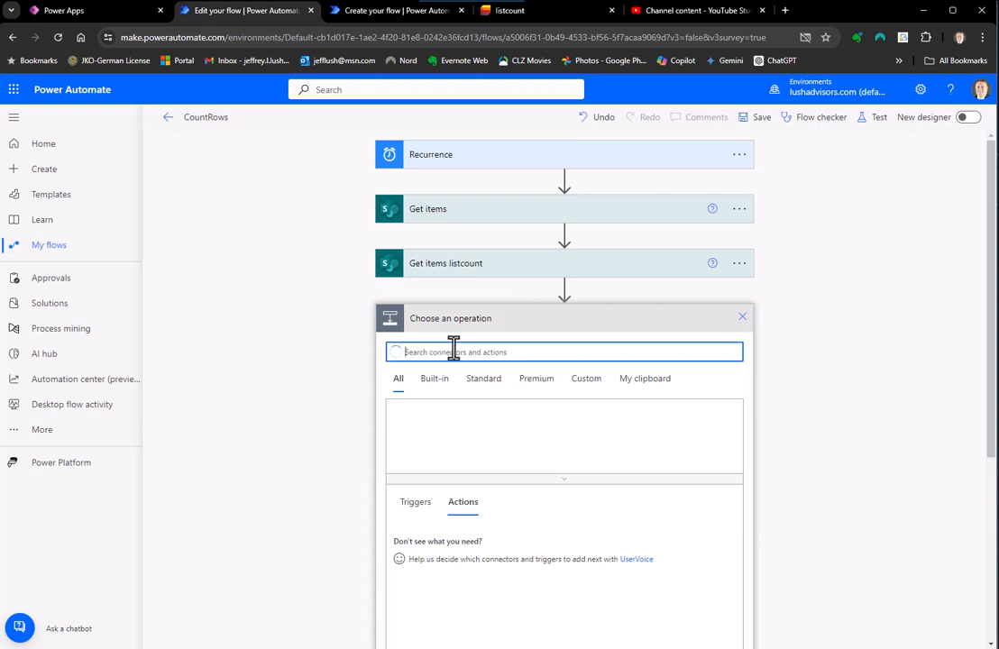
type("delete item")
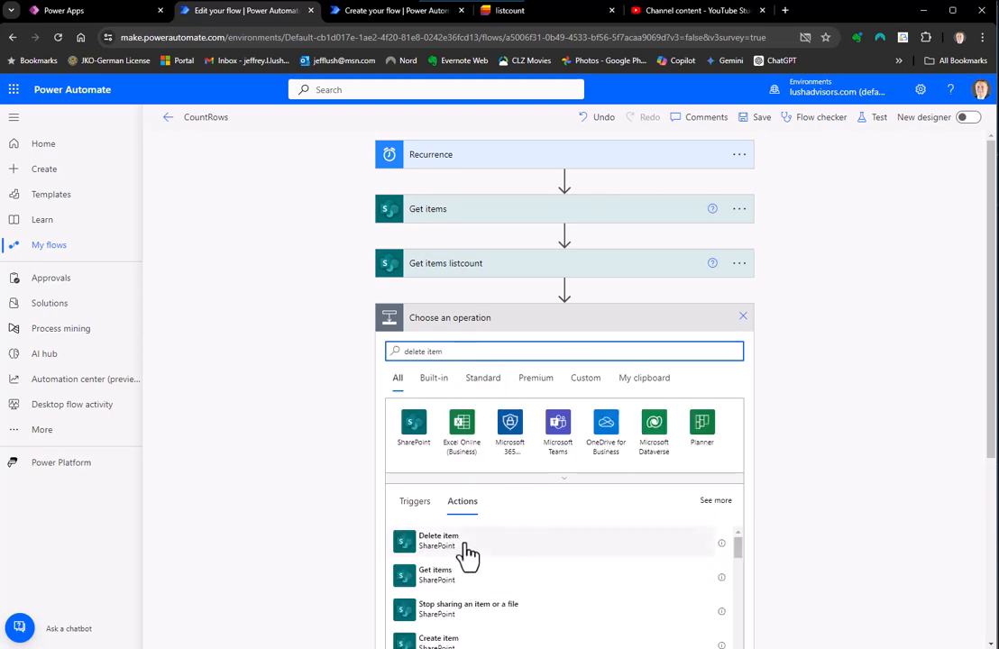
left_click(744, 317)
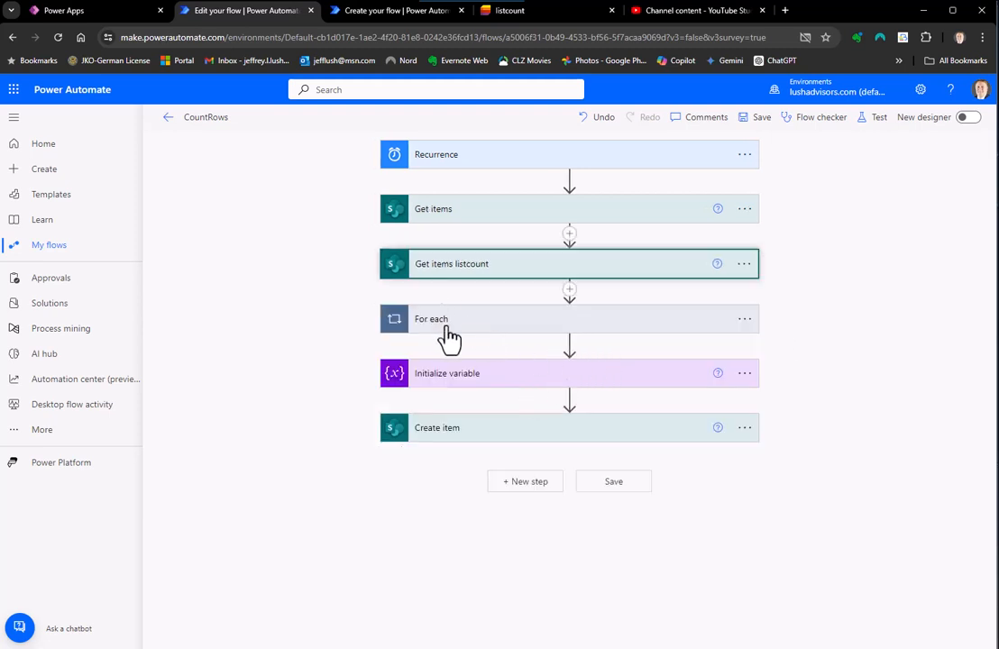
Step: Expand the For each loop and its Delete item action plus Get items listcount, and examine how their settings relate
left_click(444, 329)
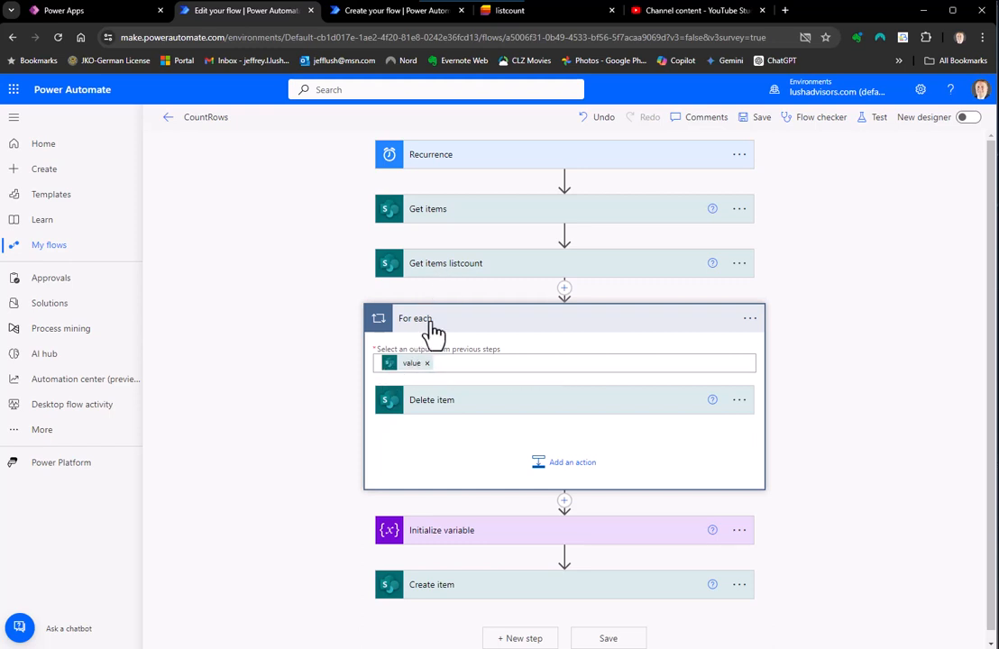
left_click(457, 267)
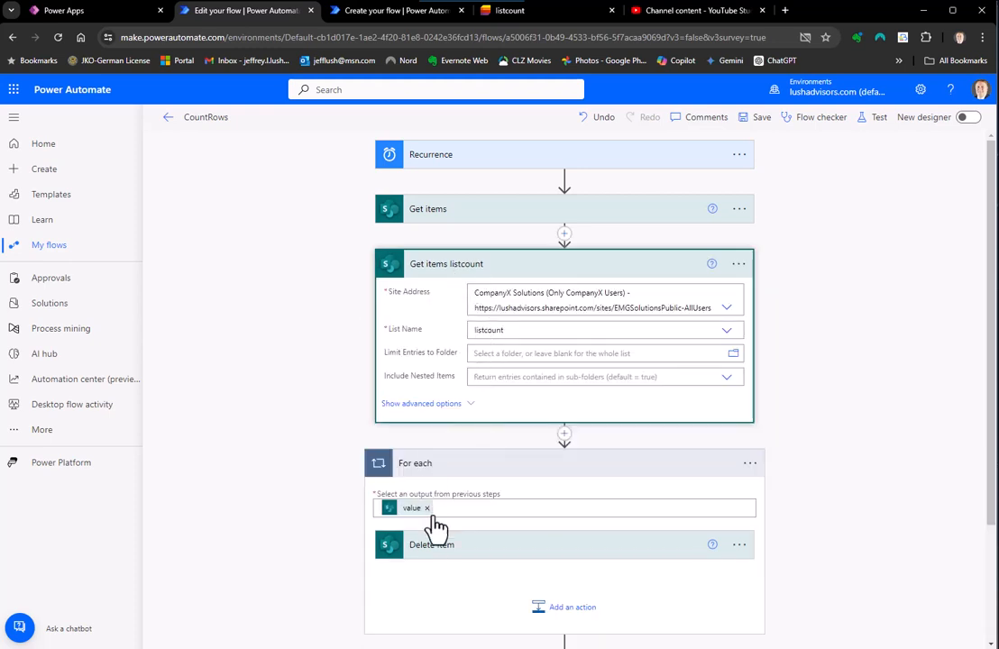
scroll(802, 323, "down", 3)
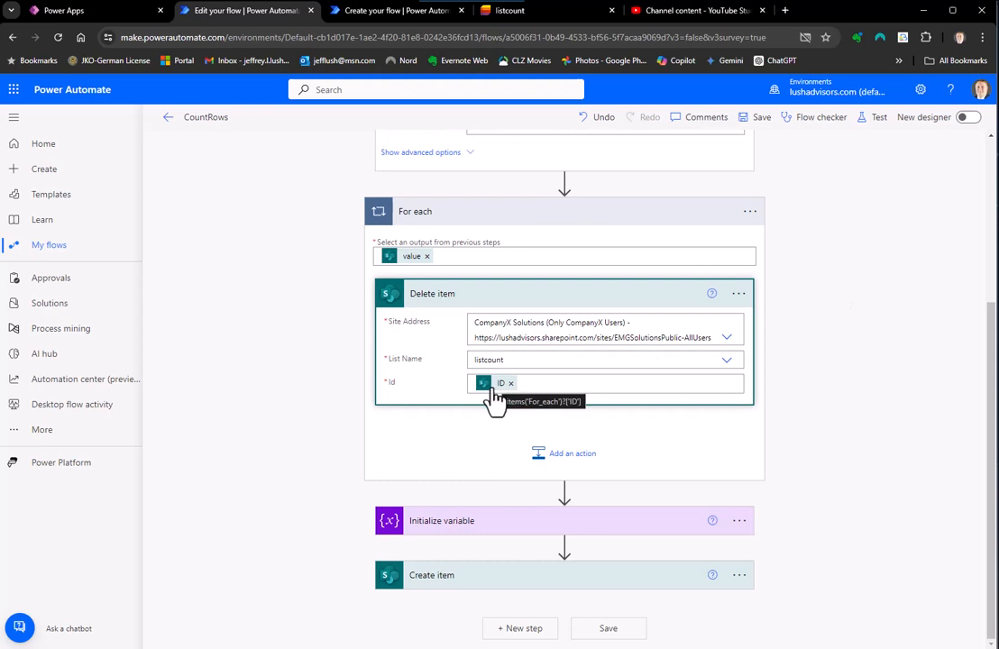
Step: Replace the Id value of the Delete item action with the ID dynamic content from Get items listcount
left_click(551, 382)
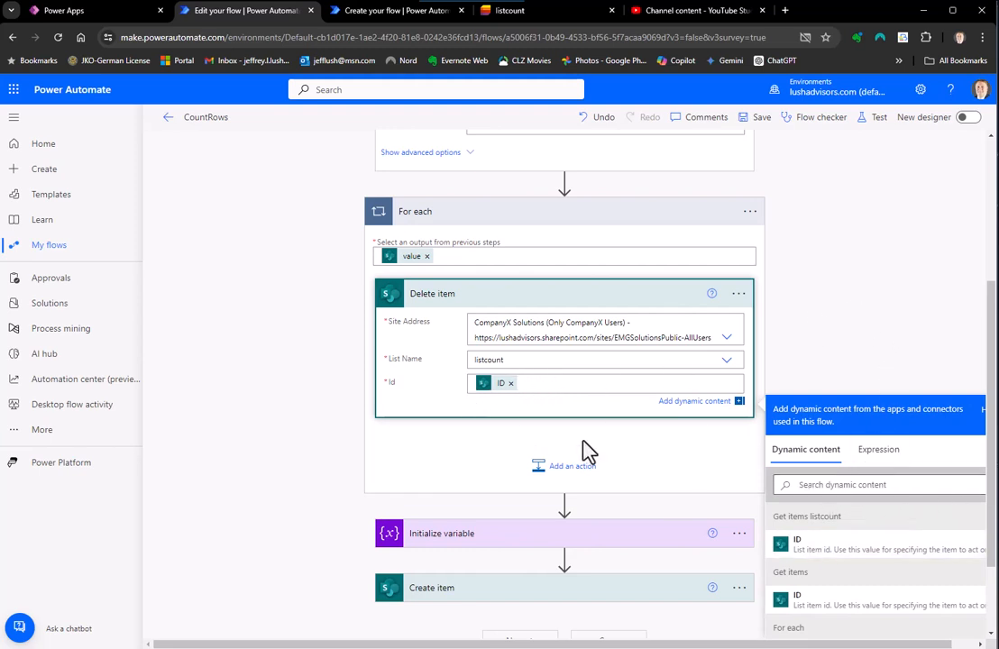
left_click(510, 382)
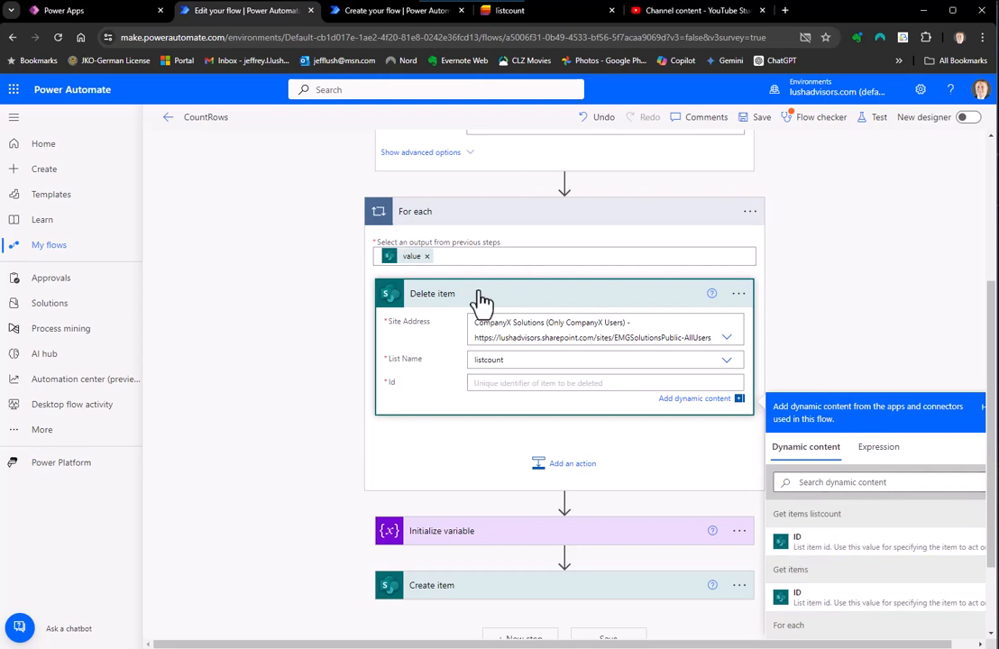
scroll(485, 300, "up", 4)
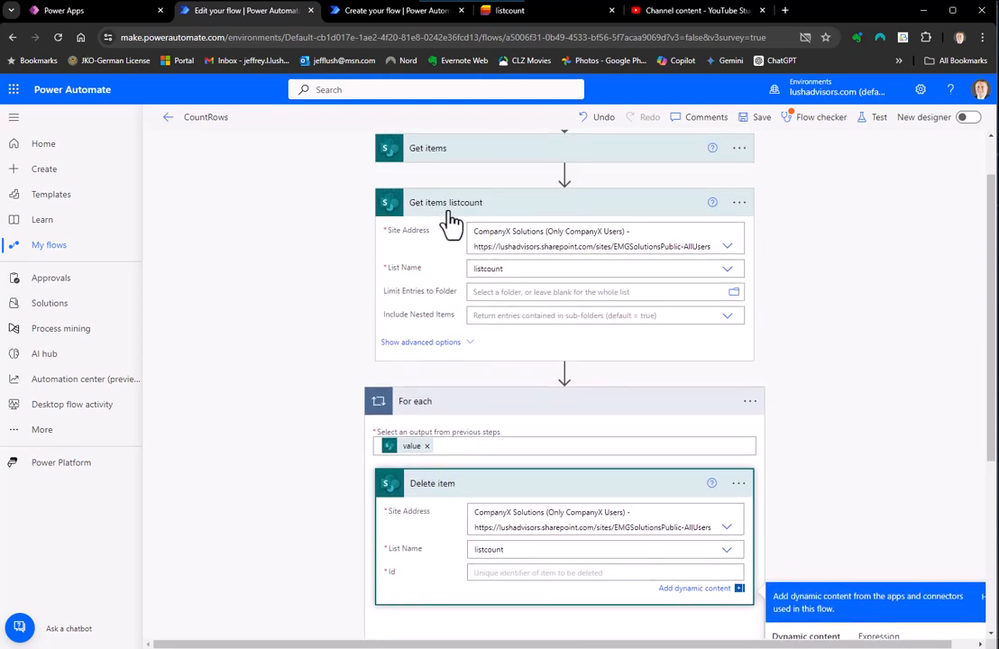
scroll(631, 325, "down", 4)
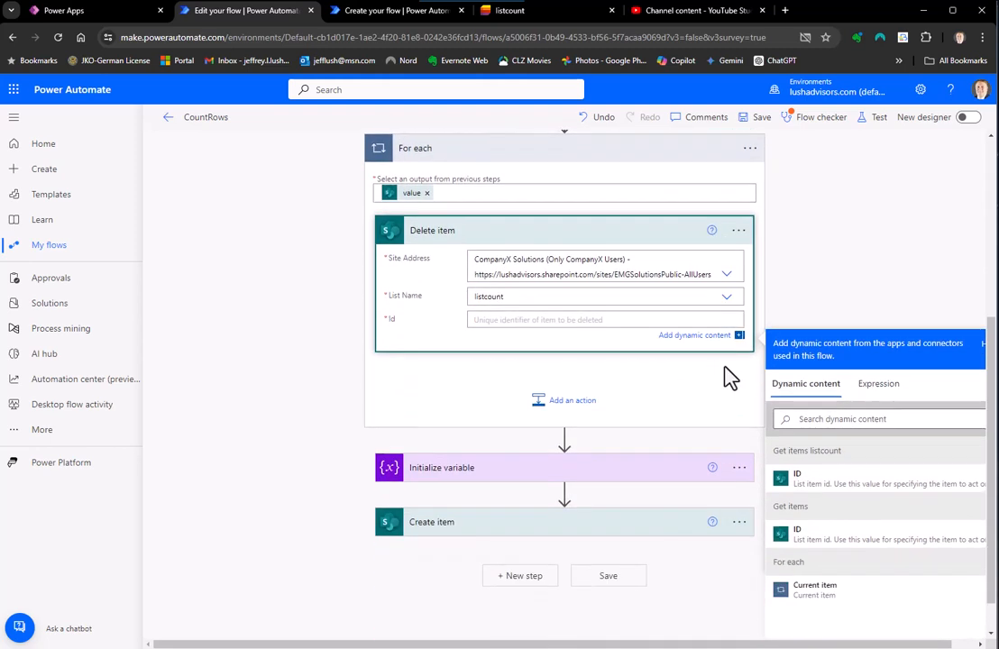
left_click(820, 491)
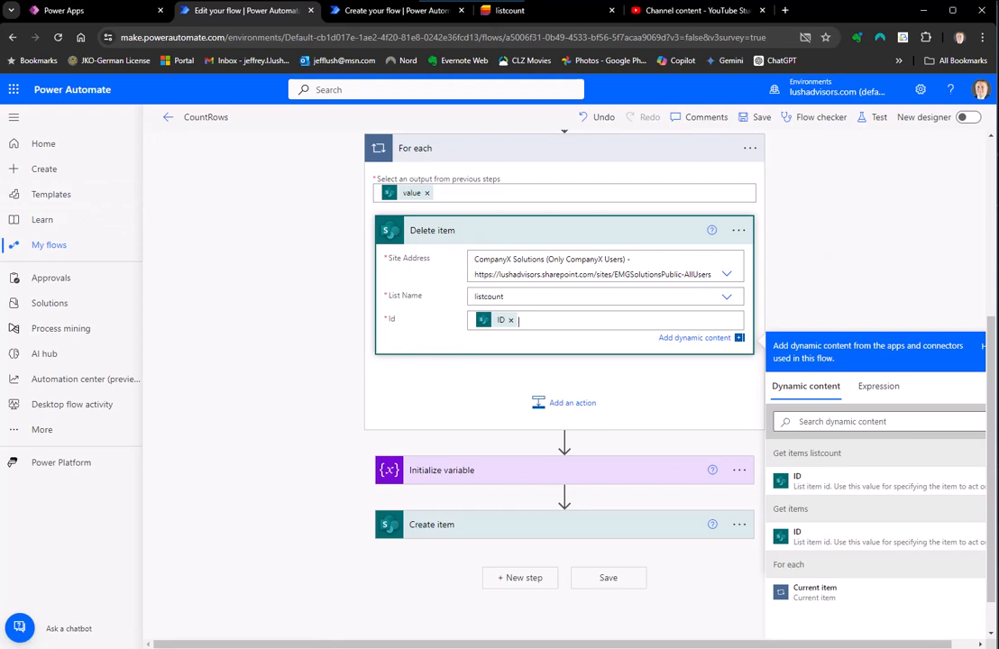
Step: Switch to the Word document SBS HELP FLOW to count rows, review its Apply to each, variable and Create item screenshots, and return to the flow
left_click_drag(0, 63, 683, 22)
scroll(528, 370, "down", 3)
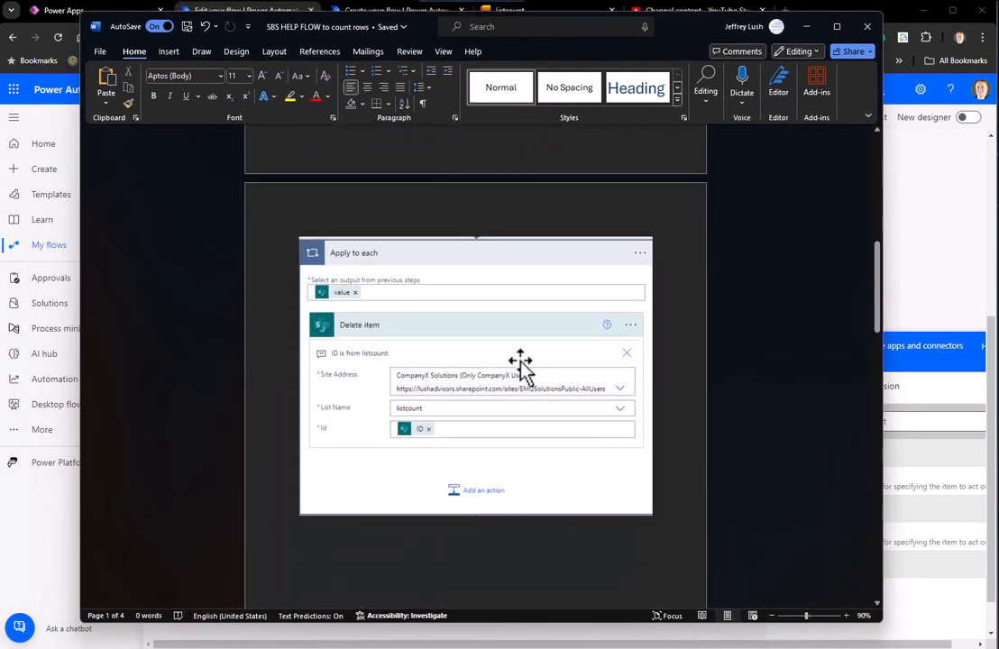
scroll(528, 361, "down", 6)
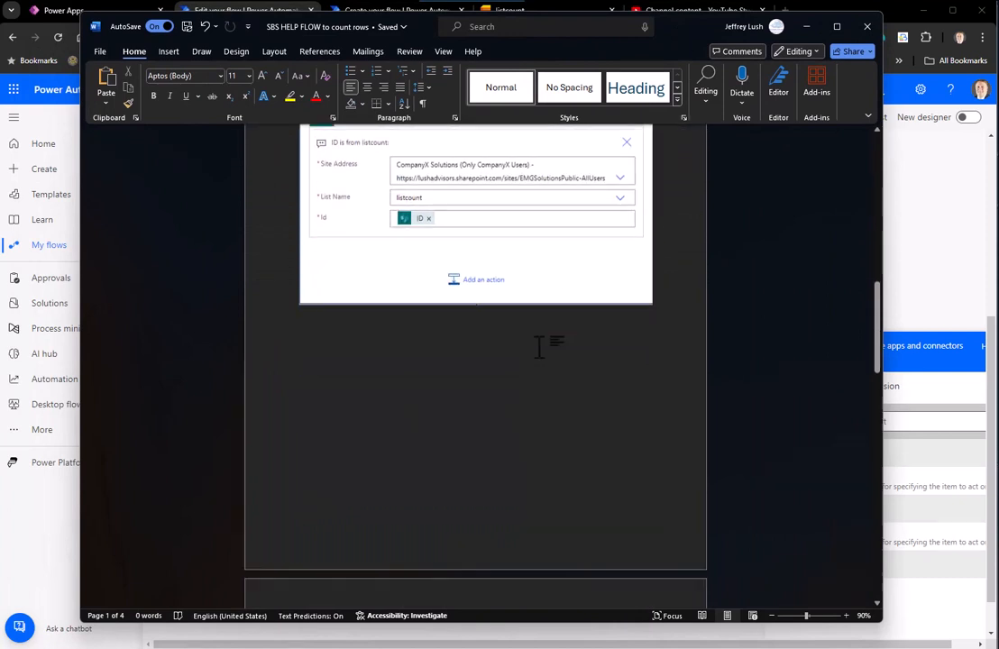
scroll(545, 347, "down", 5)
scroll(554, 343, "down", 3)
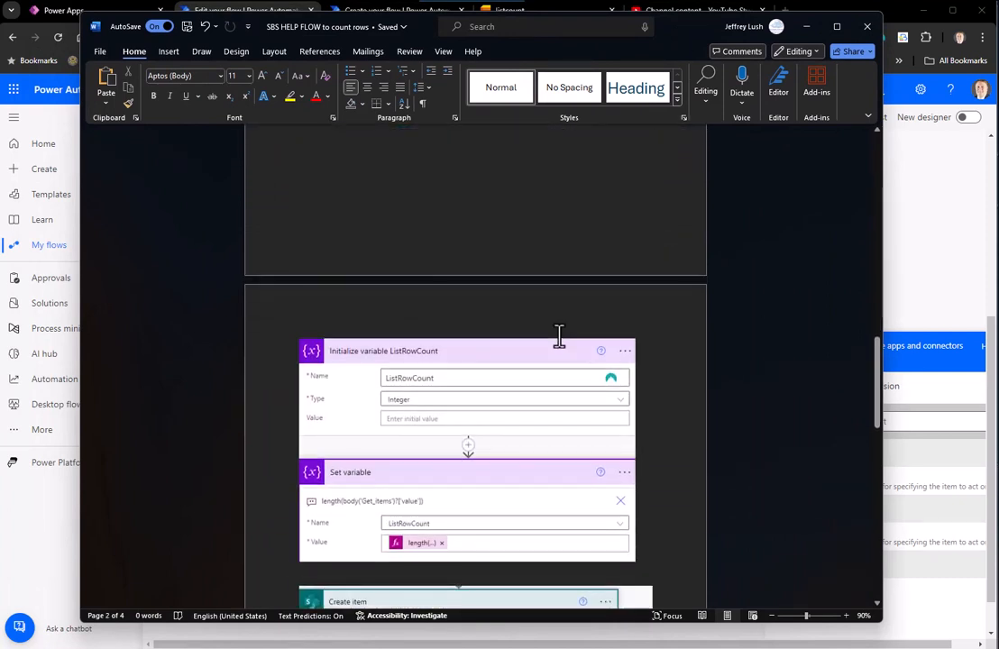
scroll(559, 335, "down", 3)
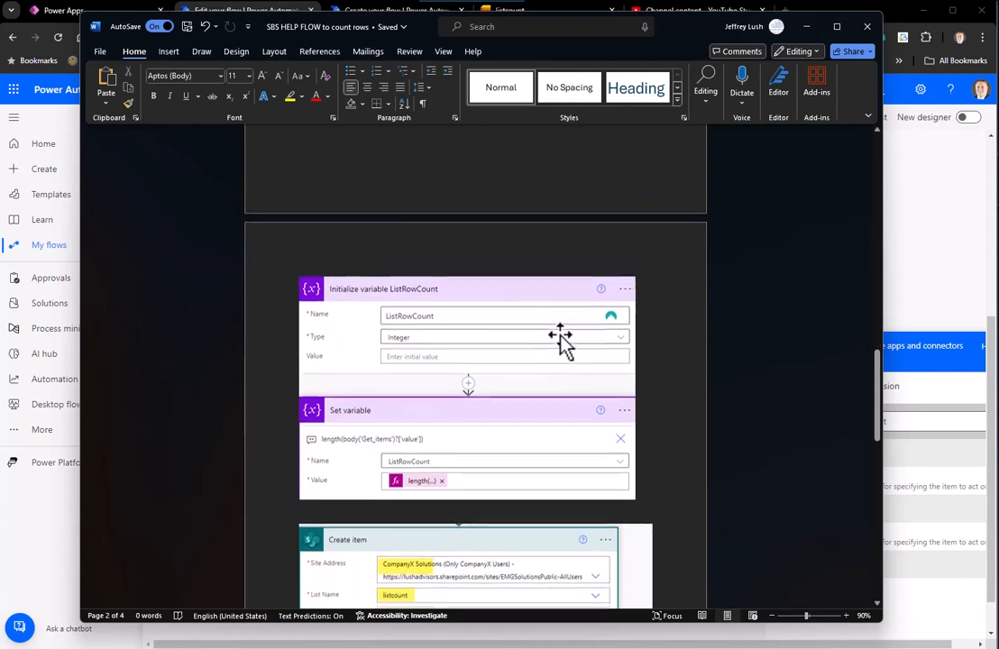
scroll(560, 335, "down", 1)
left_click(964, 202)
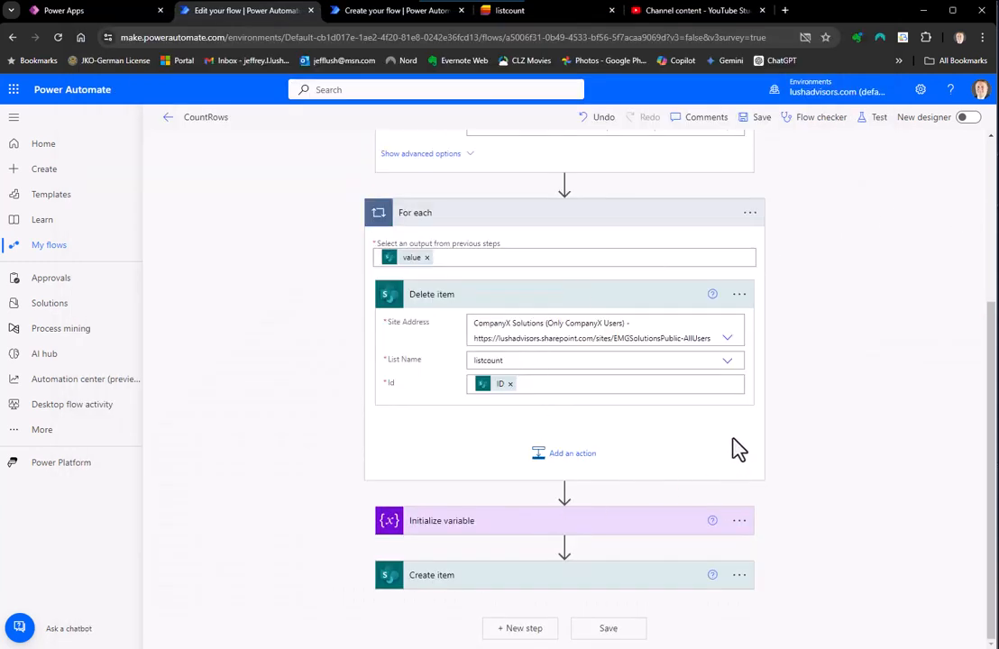
Step: Expand Initialize variable, copy the expression length(body('Get_items')?['value']) from its note, and clear the Value of varListRowCount
left_click(569, 531)
scroll(805, 362, "down", 2)
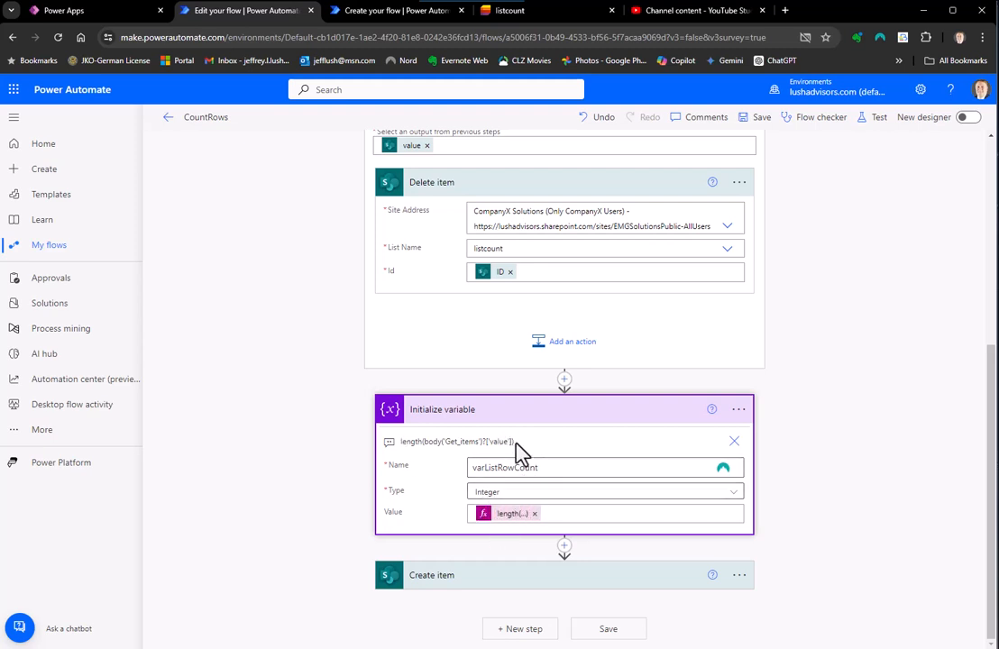
left_click_drag(515, 443, 401, 444)
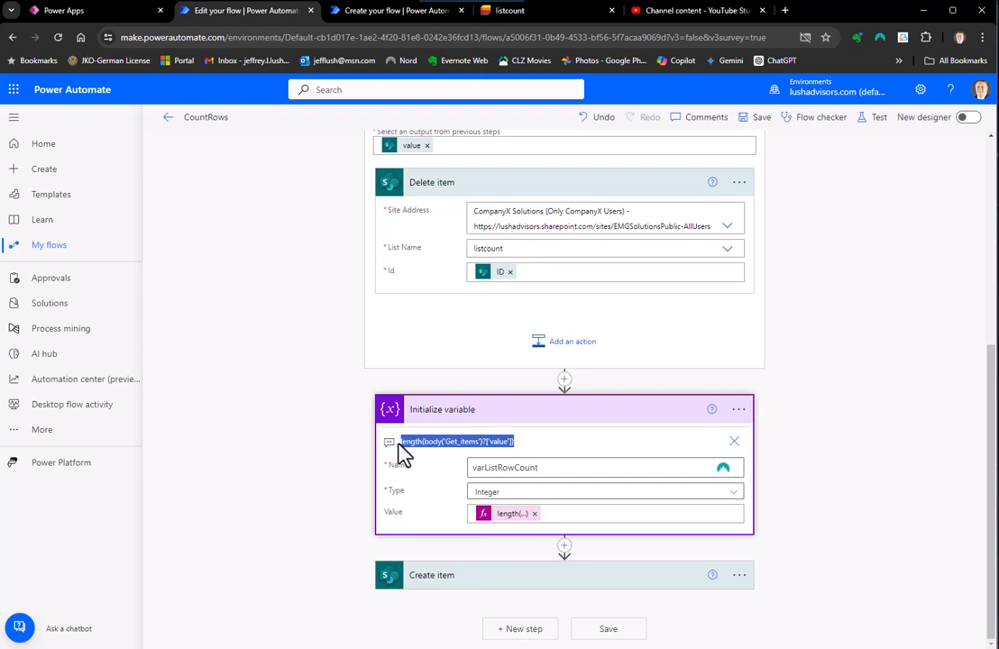
right_click(412, 442)
left_click(460, 265)
left_click(536, 515)
left_click(484, 516)
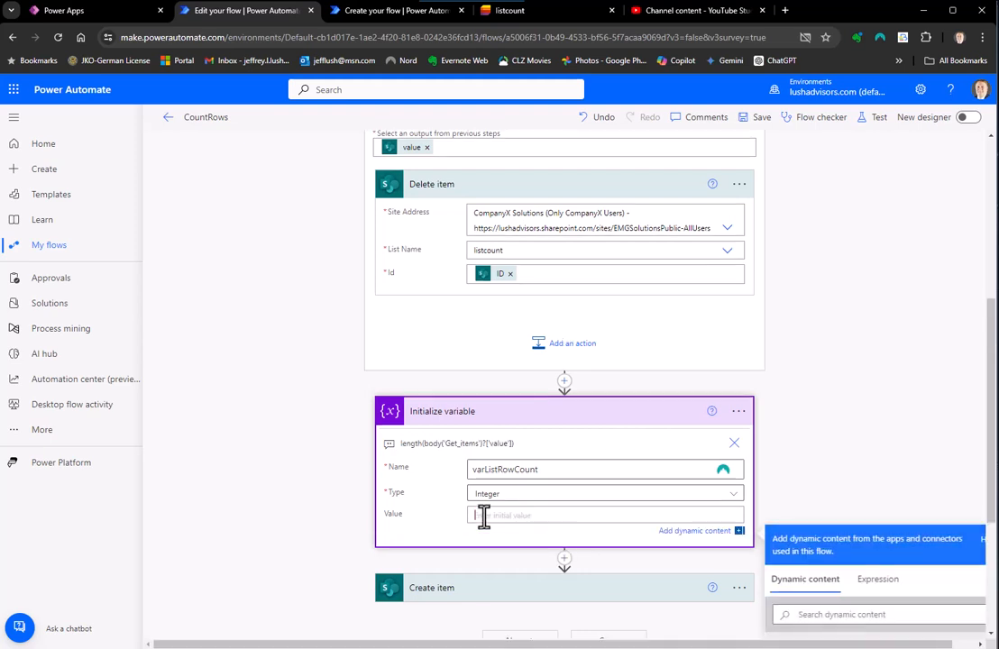
Step: Try to enter length(body('Get_items')?['value']) as an expression for the variable's Value, highlighting the Get_items reference
left_click(888, 586)
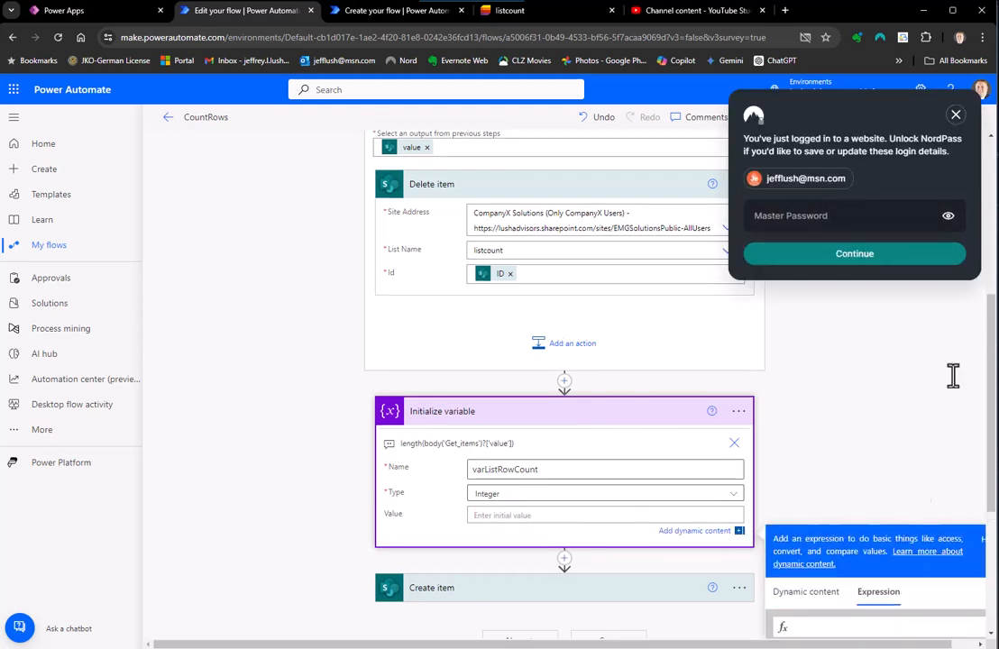
left_click(956, 115)
scroll(891, 325, "down", 2)
scroll(889, 307, "down", 1)
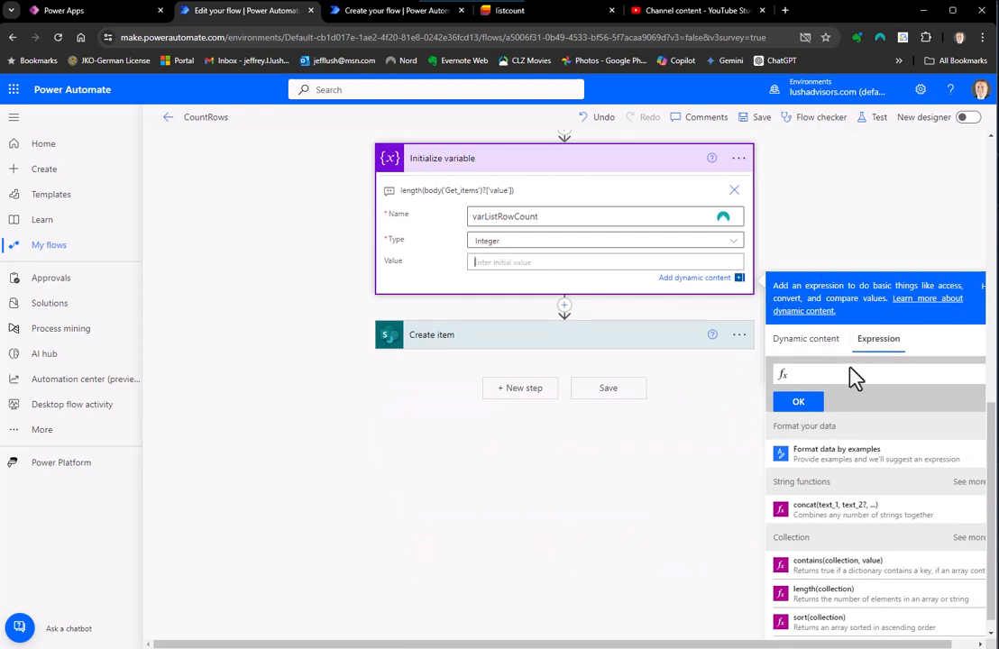
key("ctrl+v")
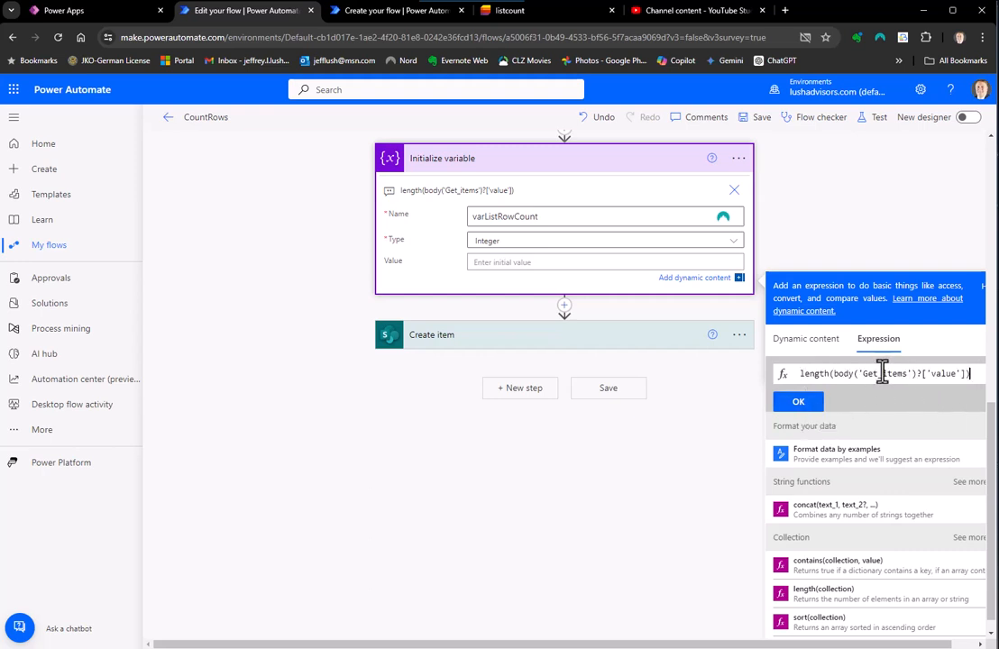
left_click_drag(862, 373, 895, 377)
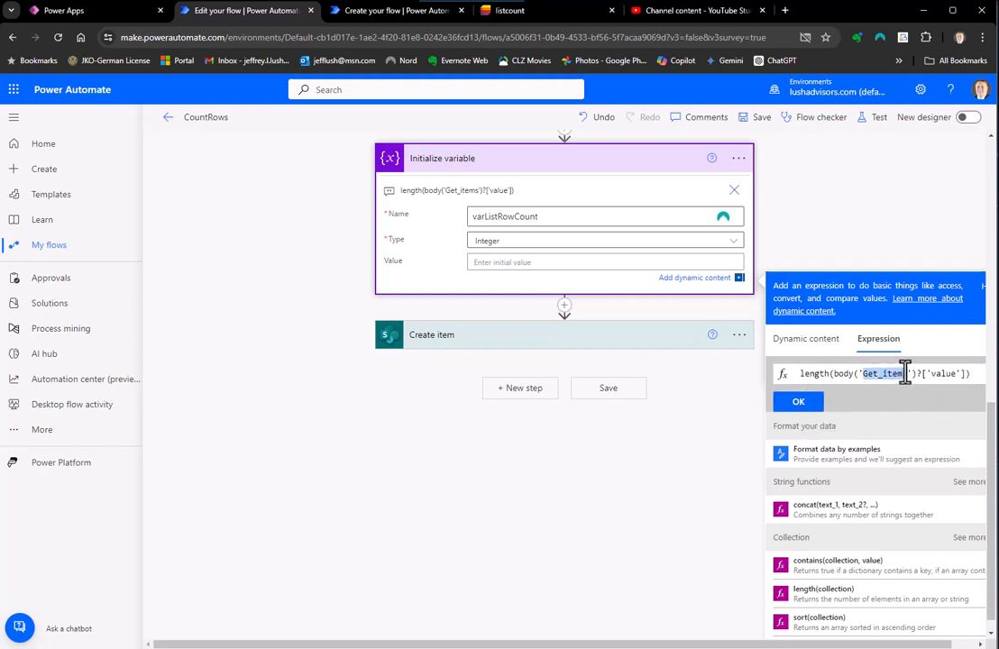
Step: Expand the Get items action and check which list the Get_items reference in the expression points to
scroll(603, 379, "up", 7)
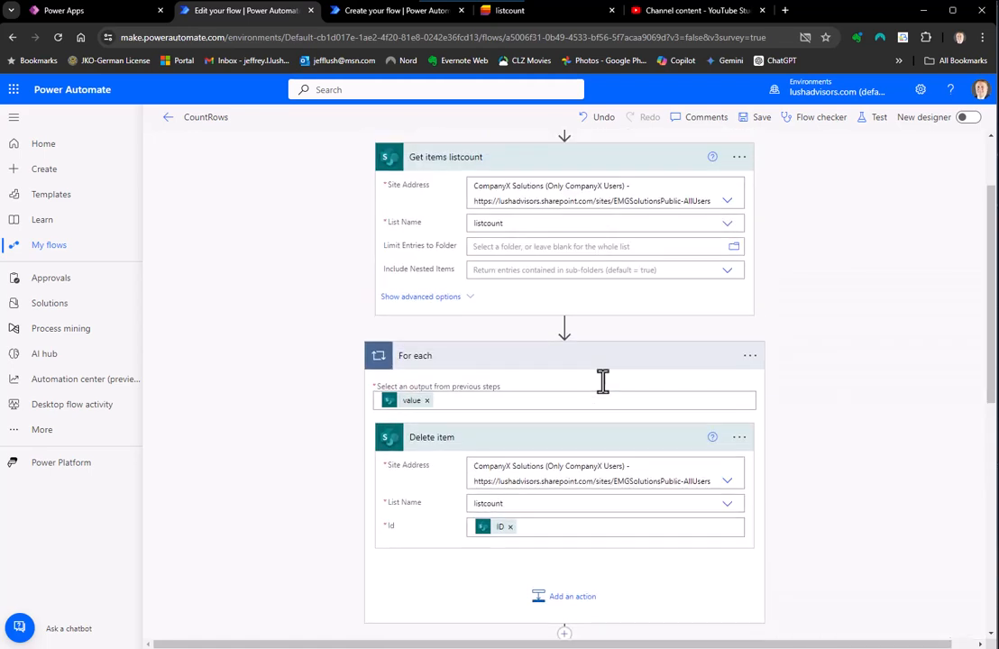
left_click(444, 213)
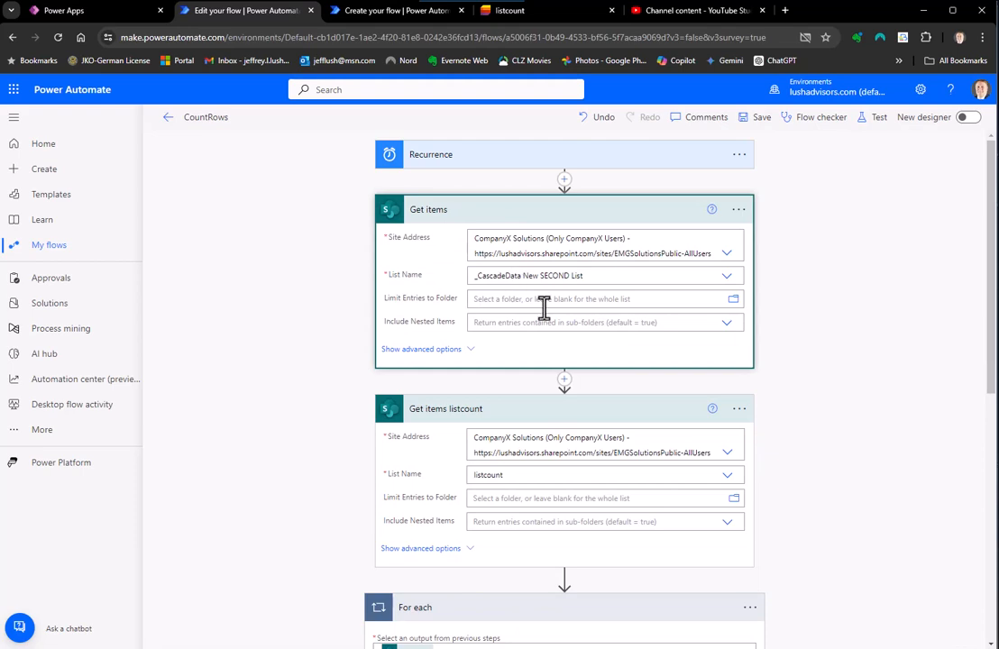
scroll(544, 306, "down", 10)
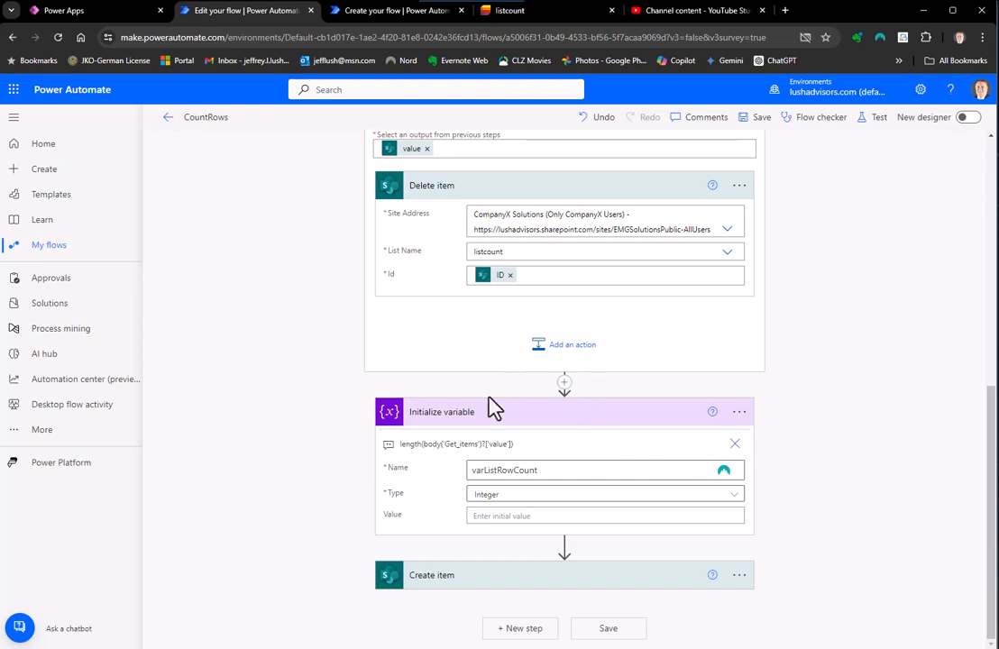
Step: Set the Value of varListRowCount to the expression length(body('Get_items')?['value'])
left_click(488, 516)
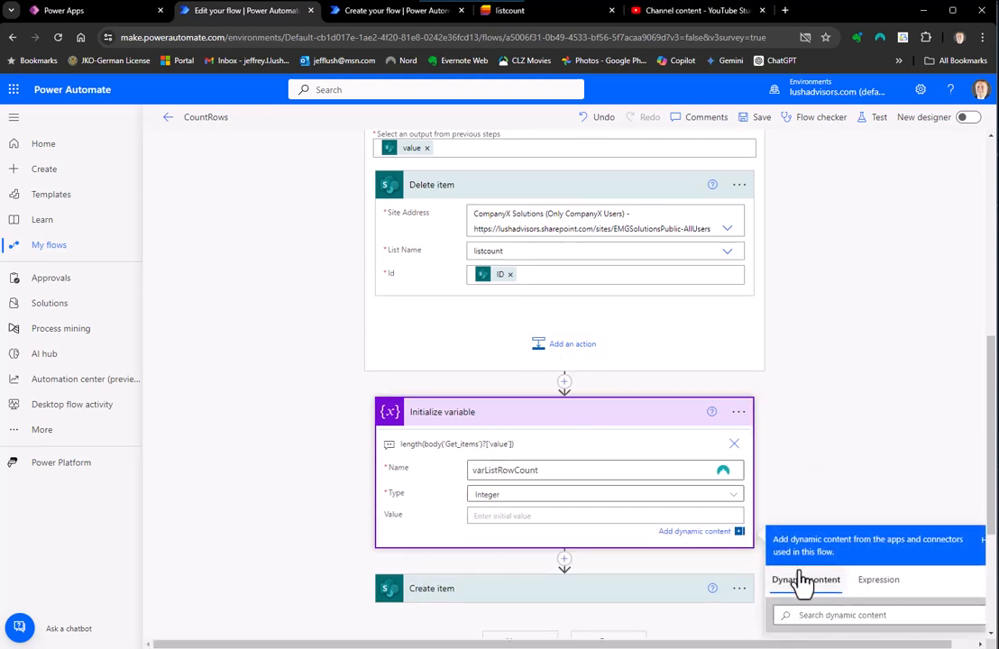
left_click(884, 407)
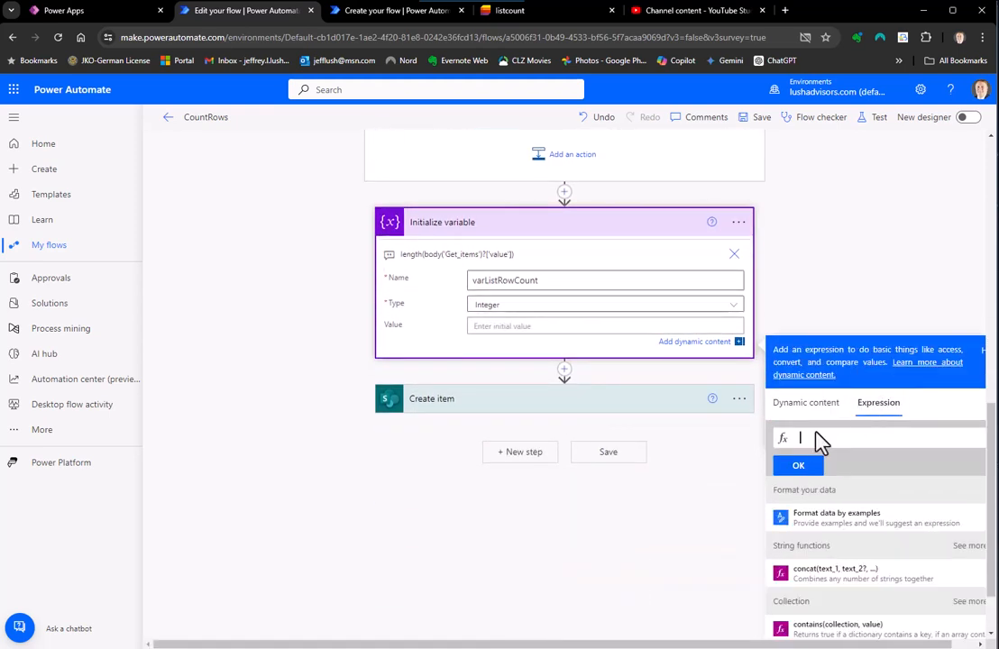
key("ctrl+v")
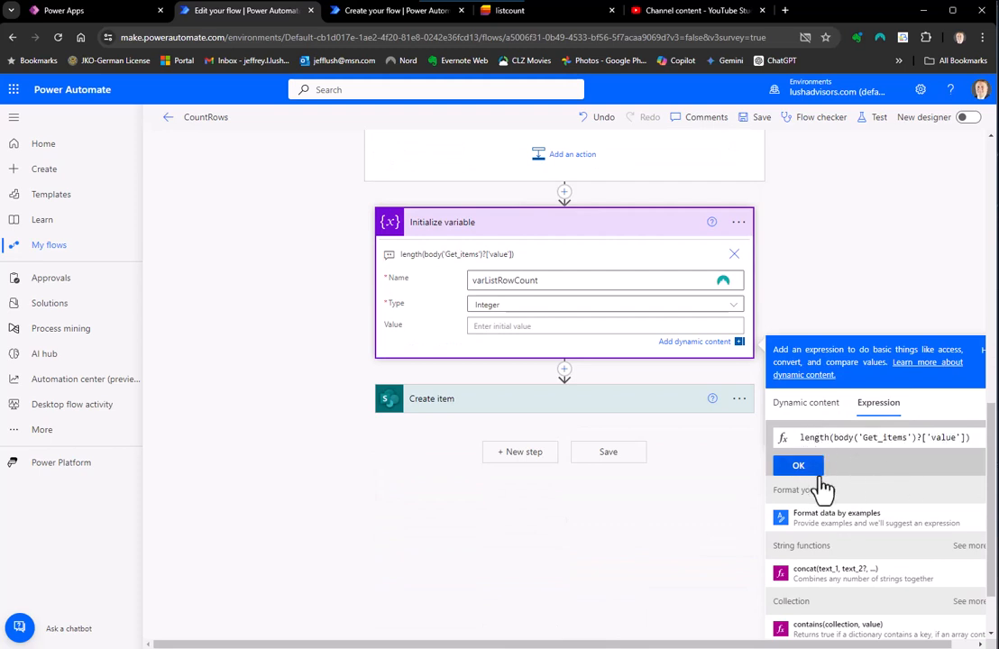
left_click(805, 467)
left_click(488, 326)
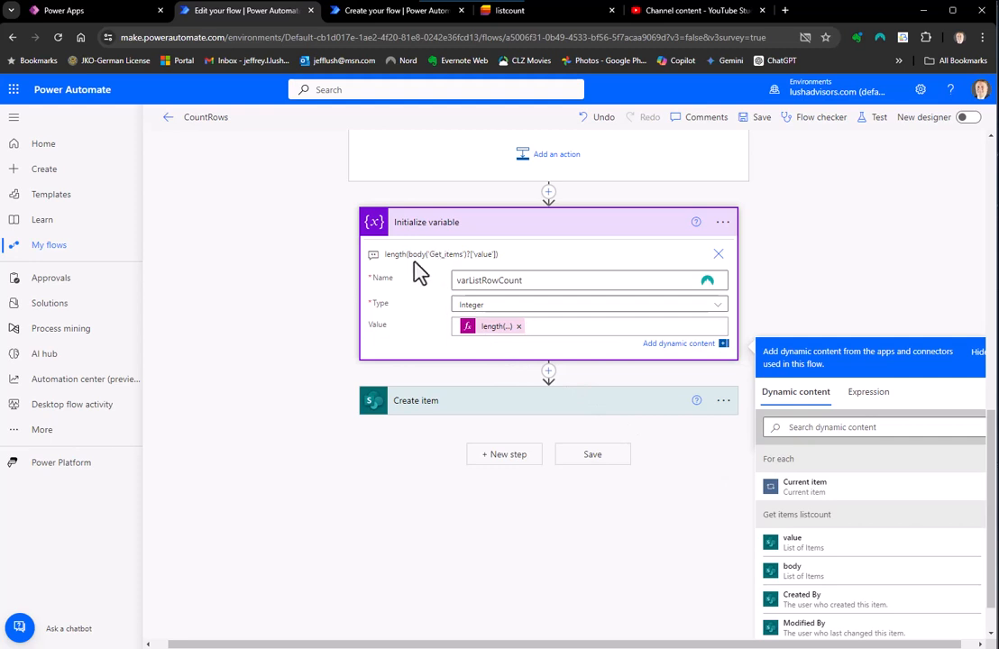
Step: View the additional options of the Initialize variable action, including Rename and Edit note, and dismiss them
left_click(724, 223)
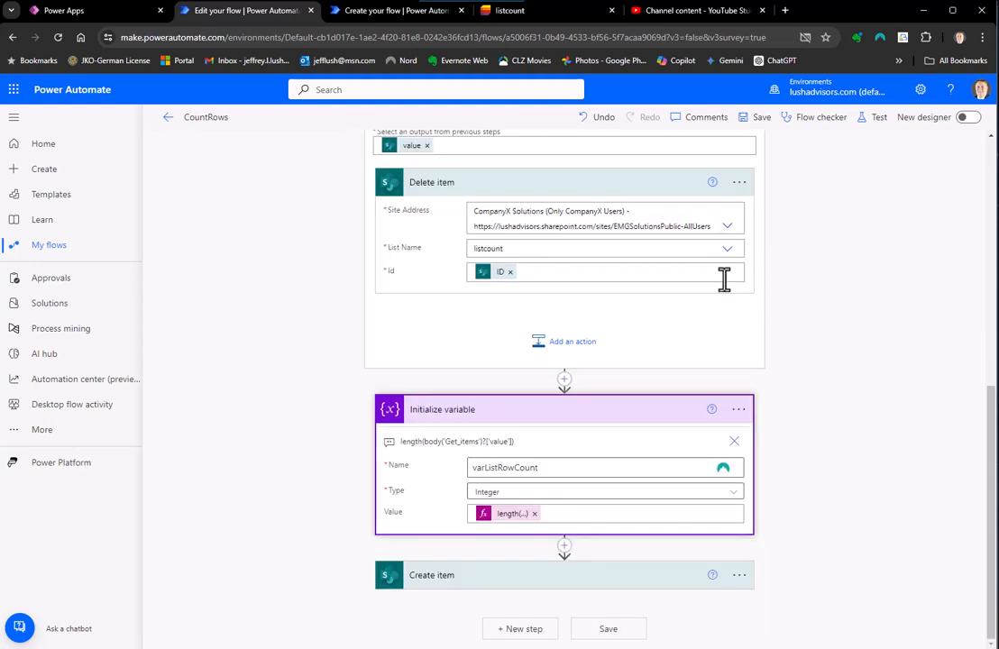
left_click(739, 411)
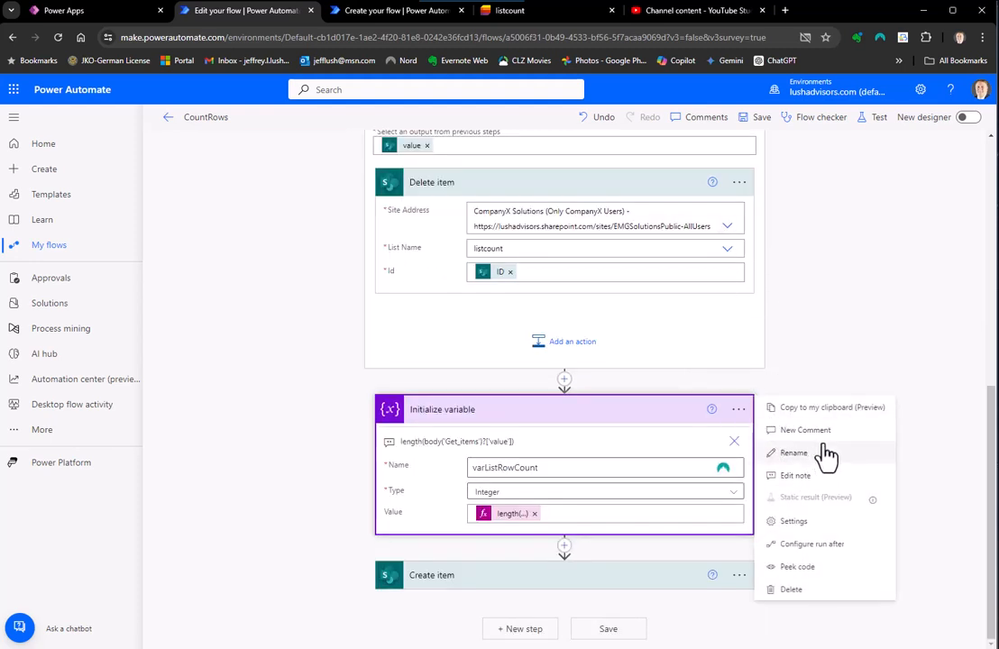
left_click(834, 340)
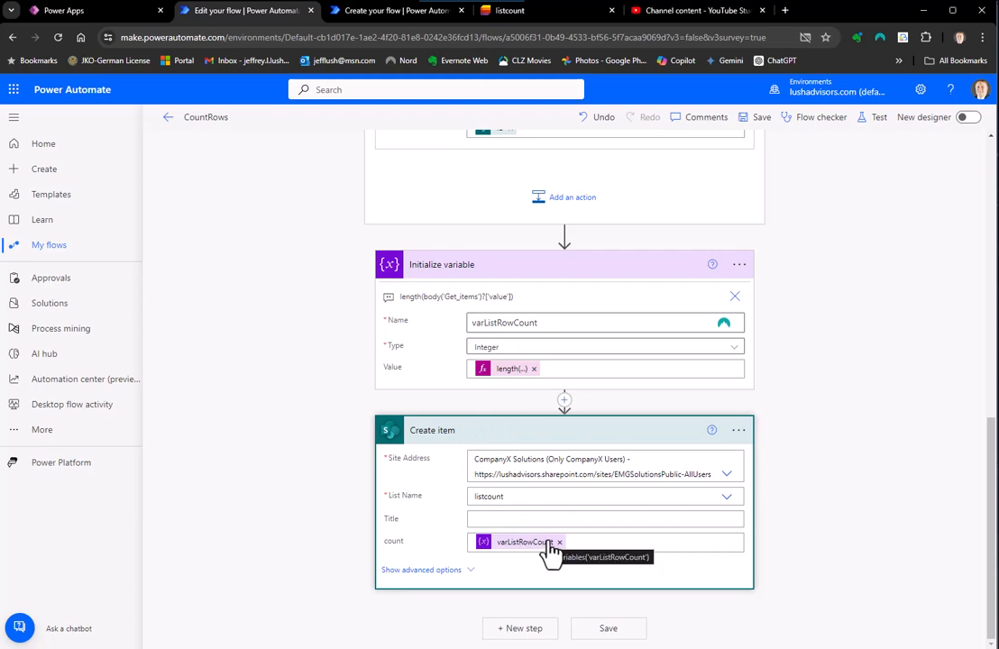
Step: Compare the Create item settings with the variable and Create item screenshots in the Word document, and check the count field's varListRowCount dynamic content
key("alt+Tab")
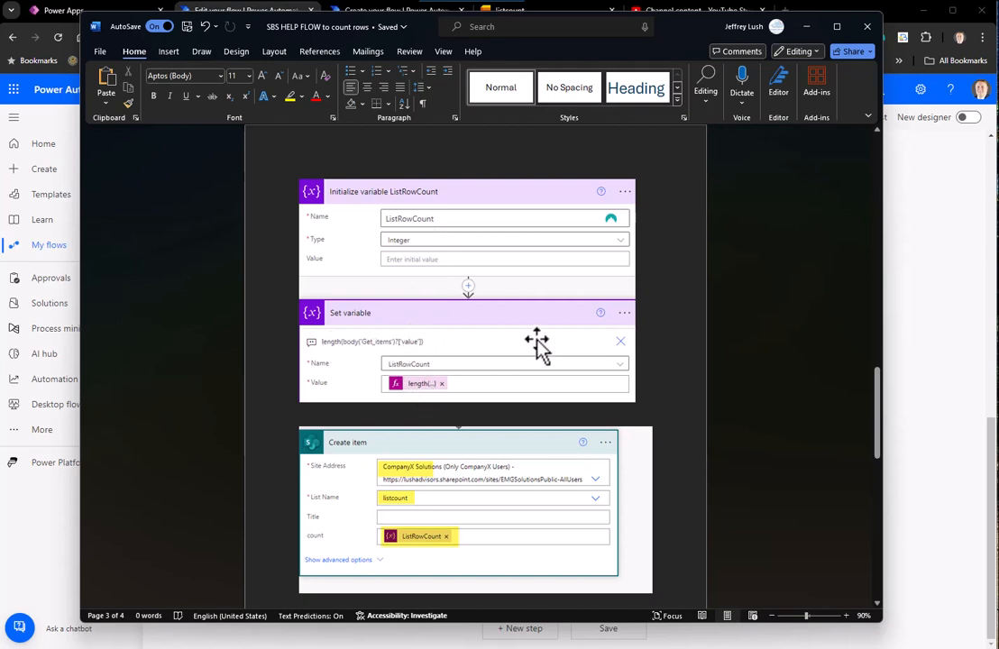
scroll(538, 345, "down", 3)
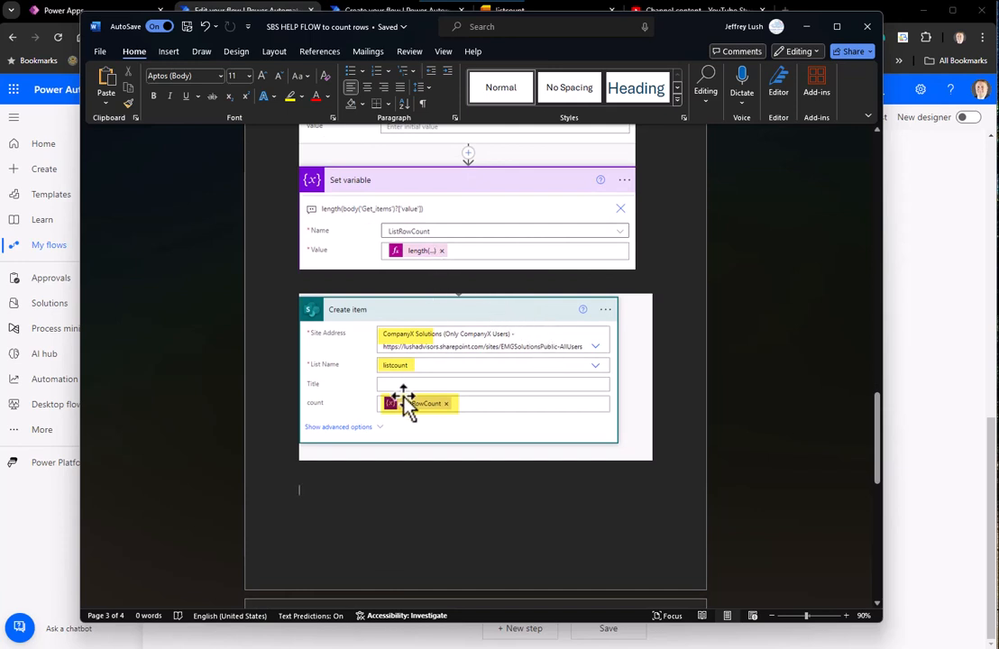
scroll(393, 377, "up", 2)
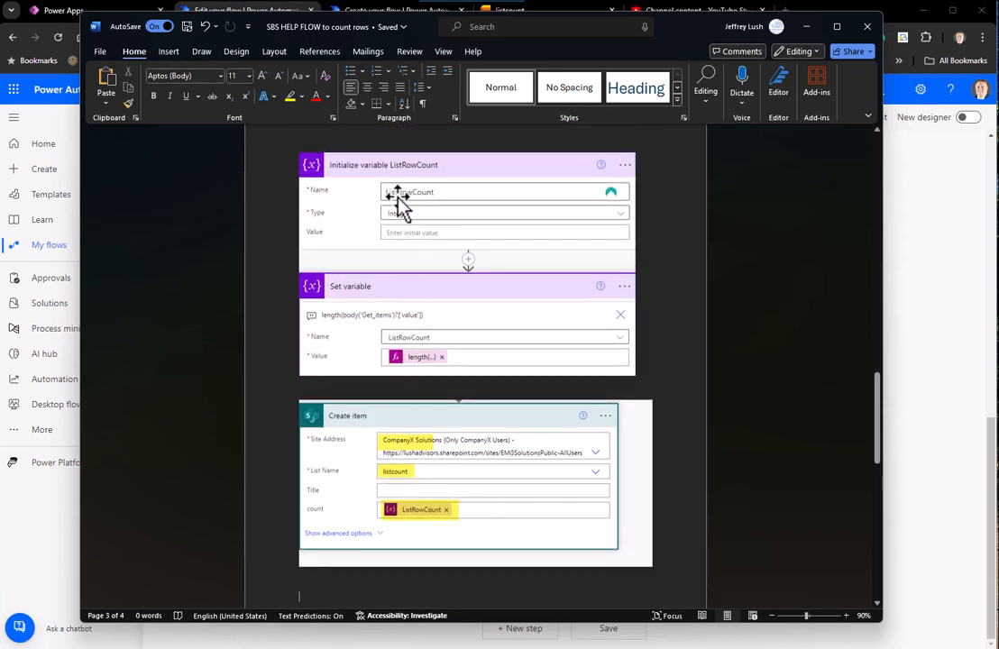
scroll(439, 439, "down", 2)
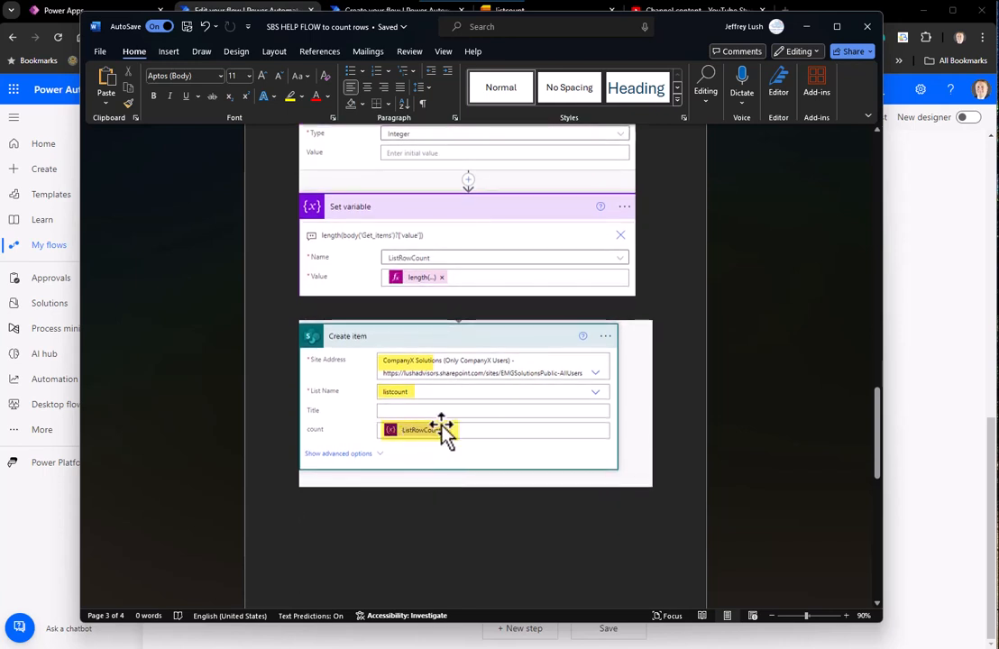
left_click(910, 378)
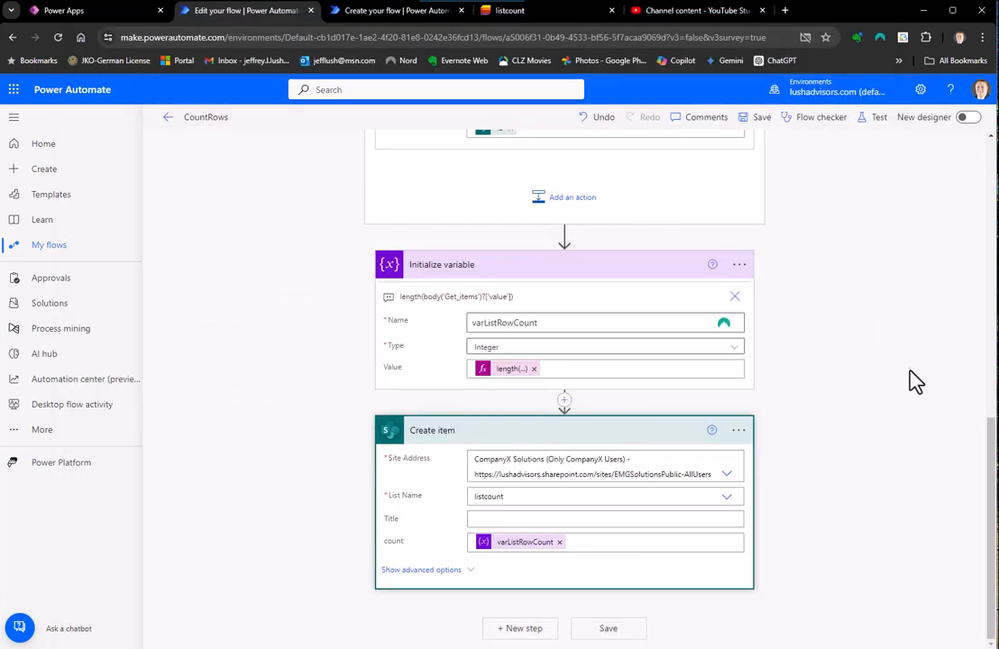
left_click(587, 544)
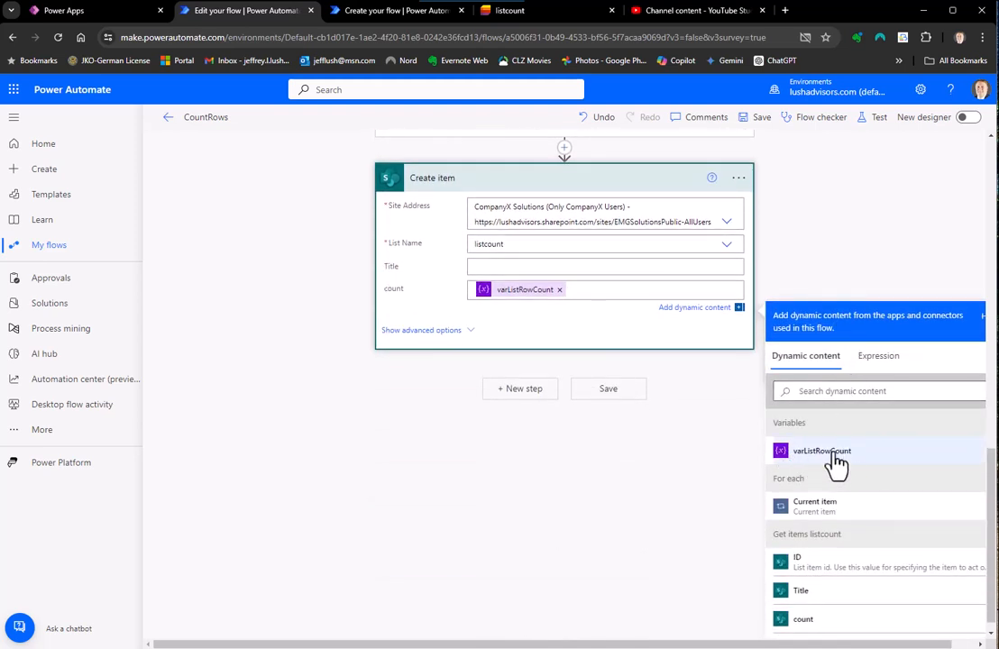
left_click(861, 237)
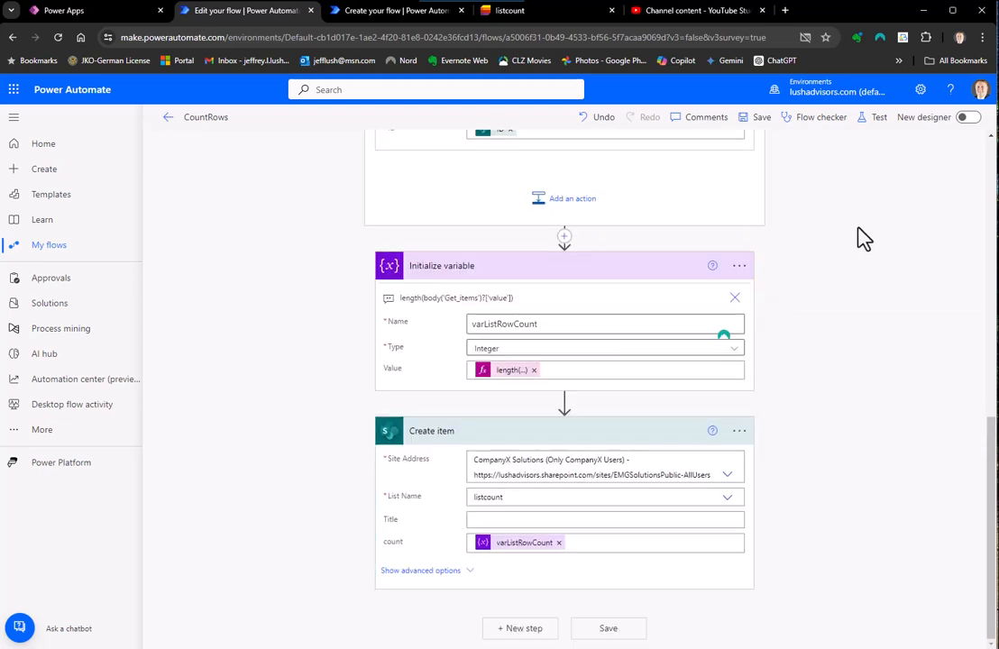
Step: Save the CountRows flow and run a test of it
left_click(760, 124)
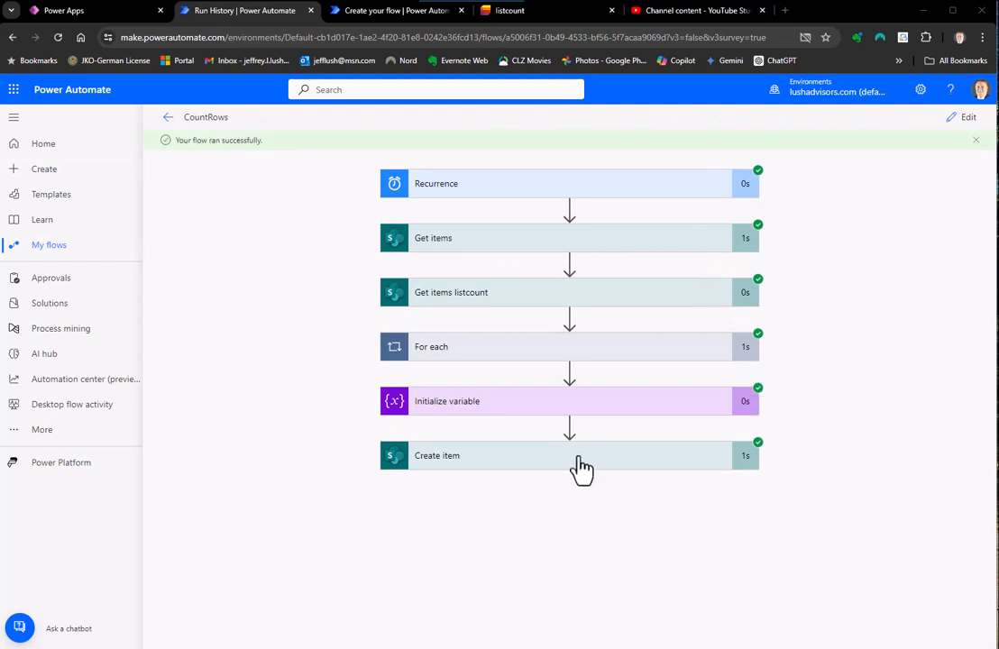
Step: Examine the varListRowCount value from the run, the Get items screenshots in the Word document and the stored count in the listcount list
left_click(499, 408)
scroll(843, 352, "down", 1)
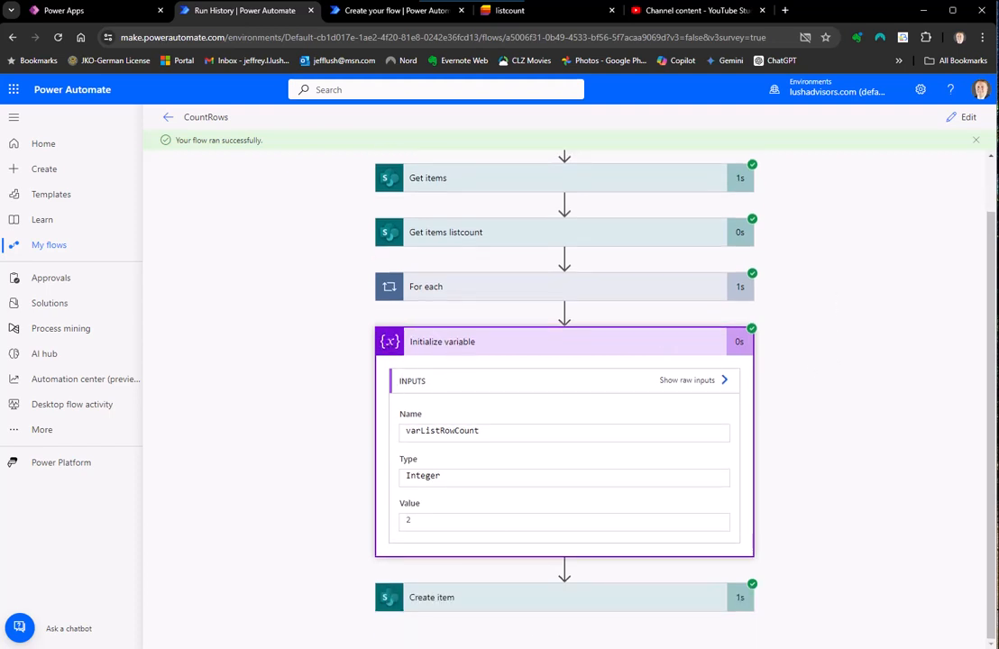
key("alt+Tab")
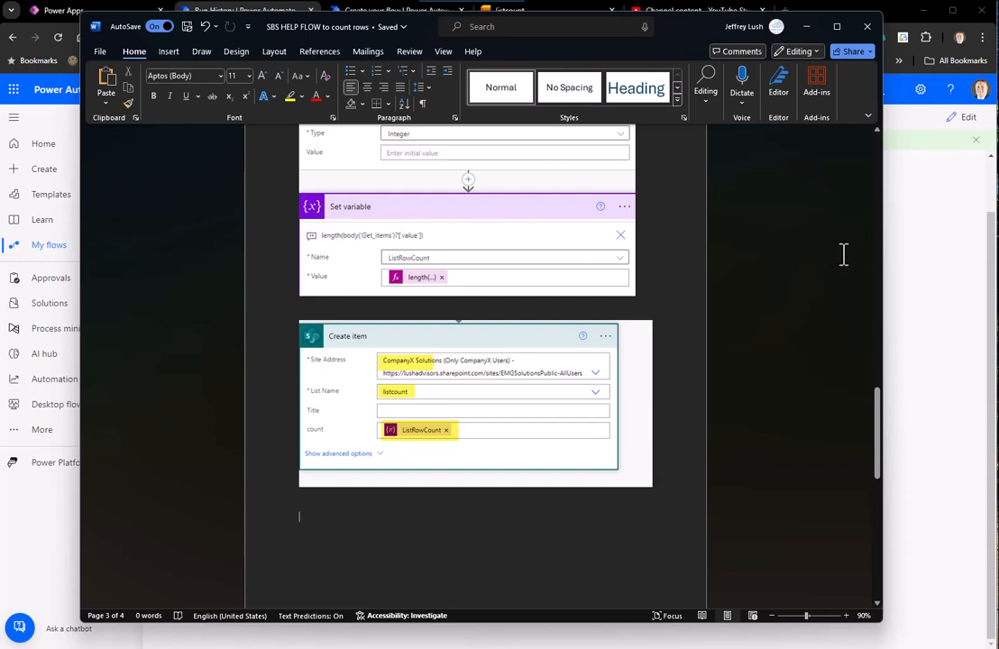
scroll(455, 260, "up", 3)
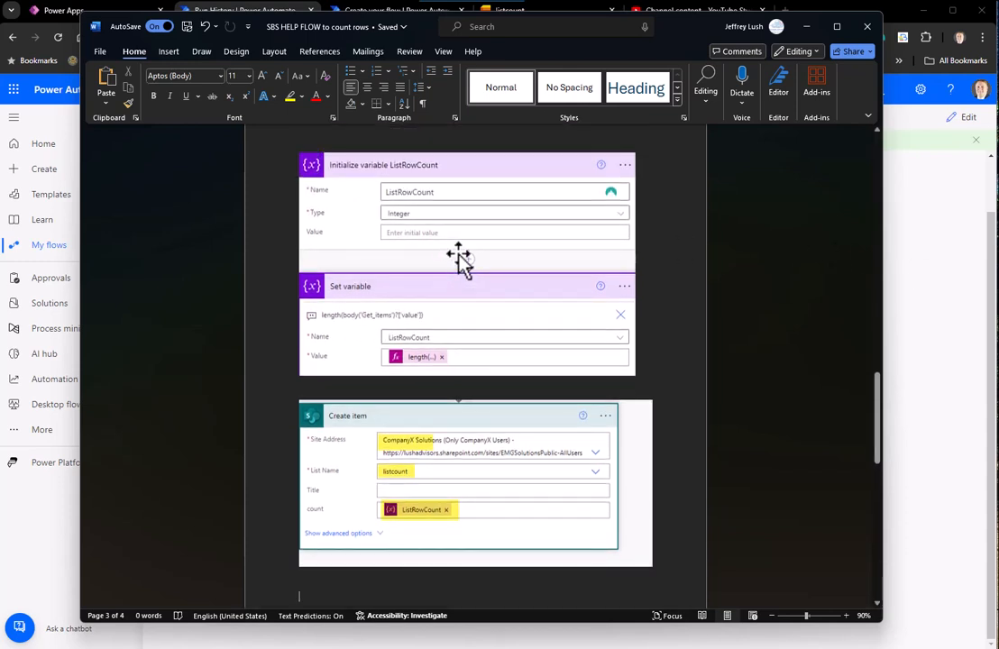
scroll(460, 262, "up", 20)
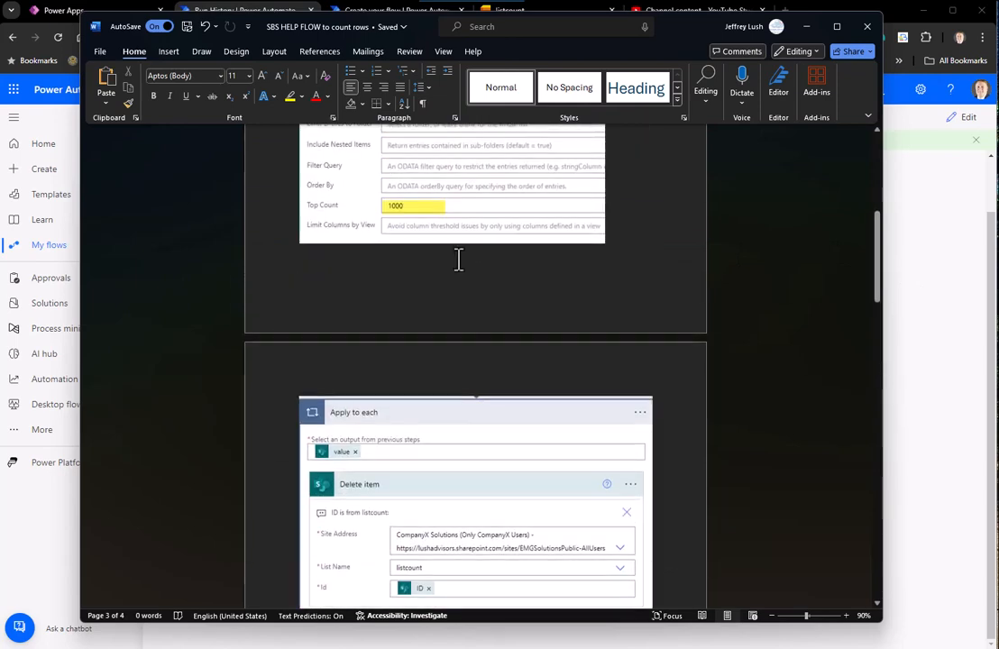
scroll(462, 263, "up", 10)
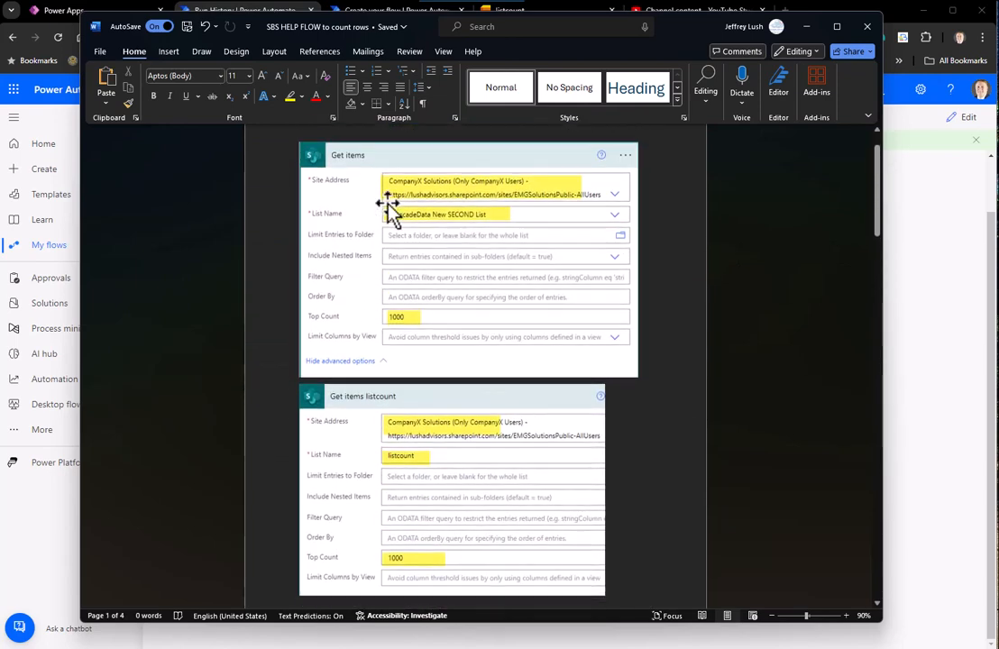
left_click(902, 317)
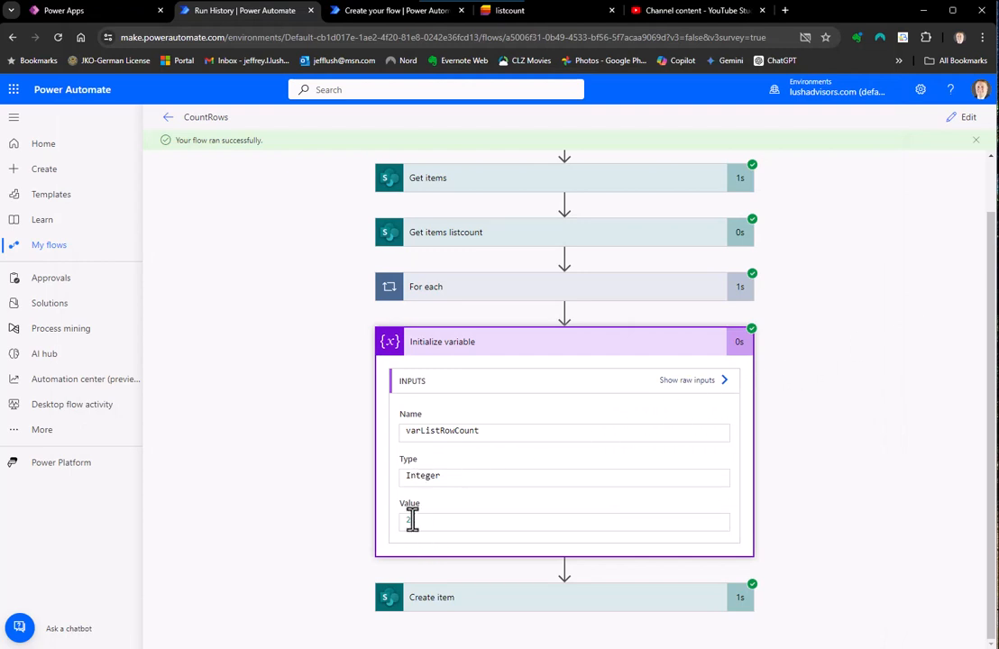
left_click(541, 11)
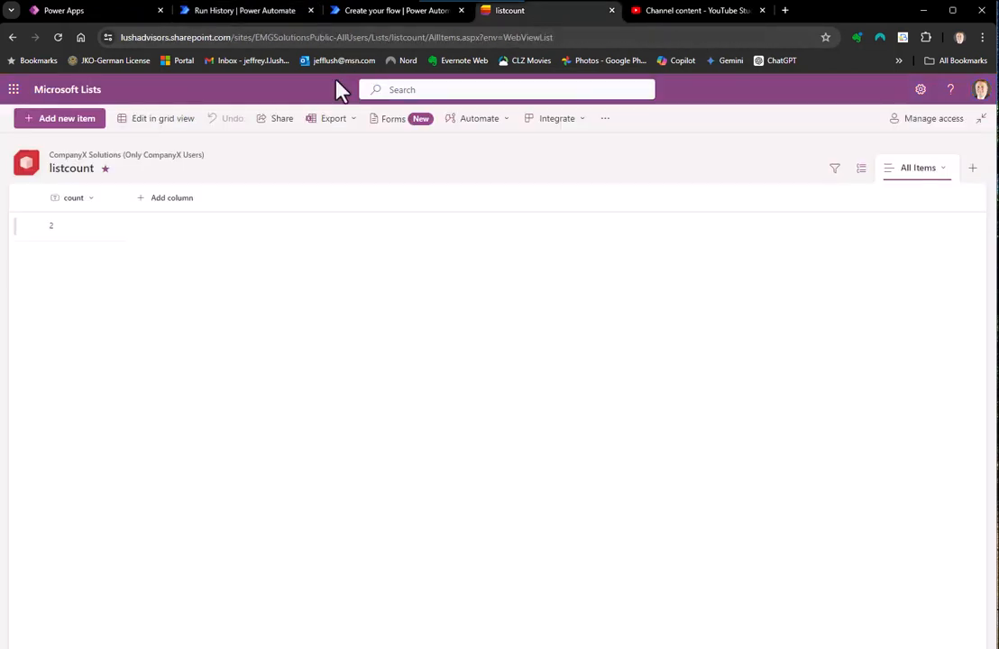
Step: Open the _CascadeData New SECOND List in Microsoft Lists and add an item titled sasasasa in grid view, then exit grid view
left_click(76, 89)
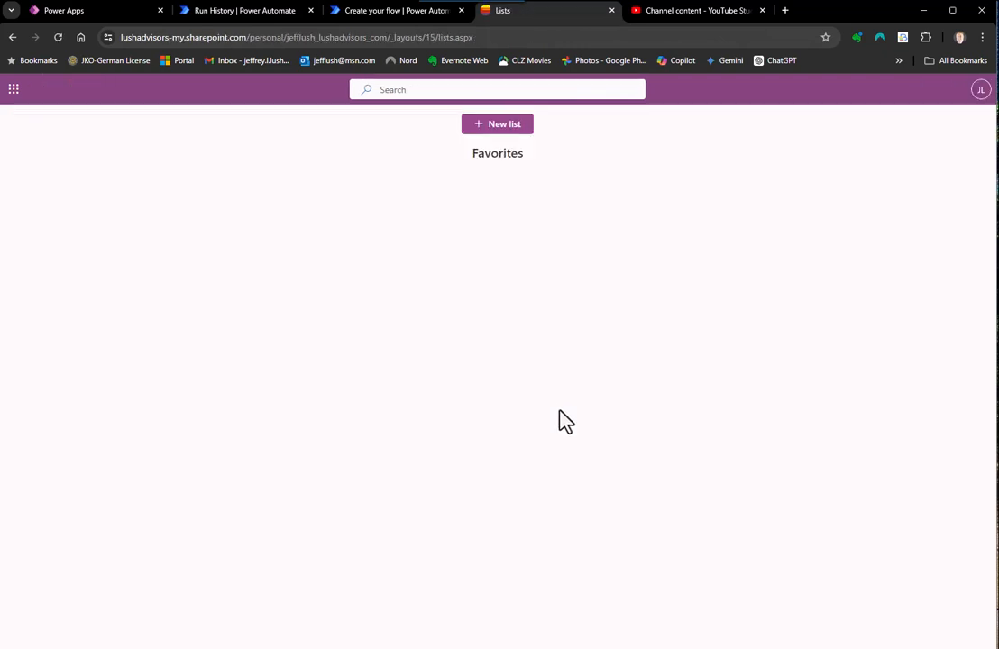
scroll(335, 525, "down", 2)
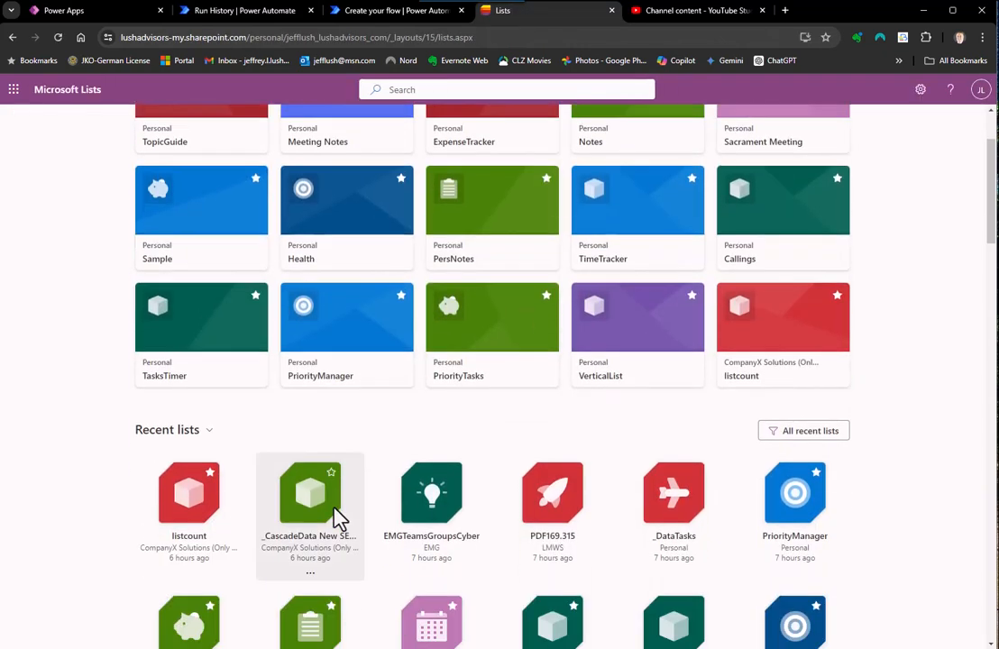
left_click(357, 516)
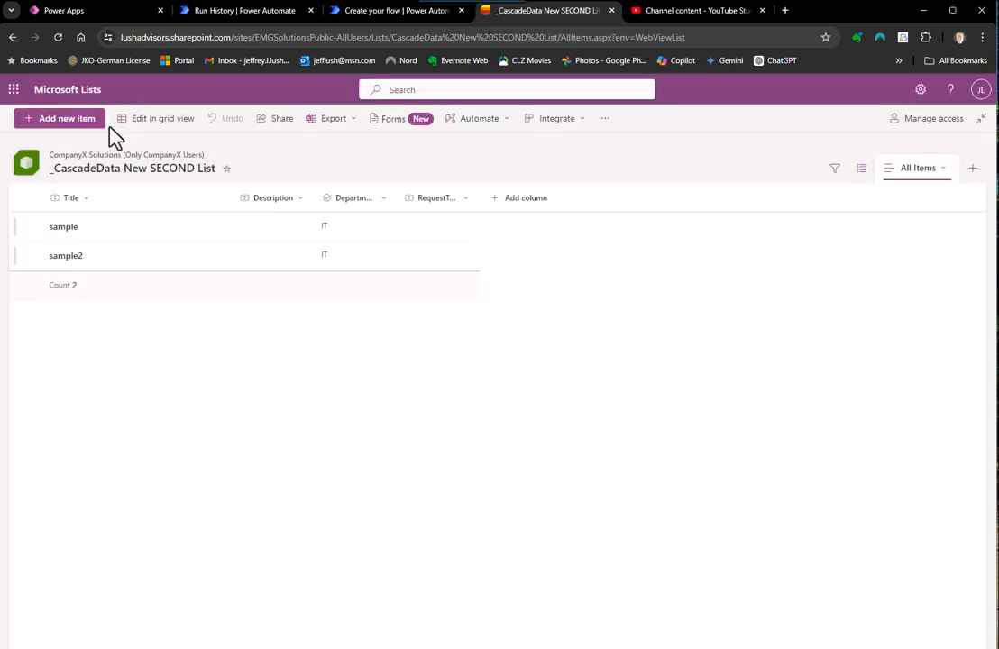
left_click(155, 122)
left_click(77, 290)
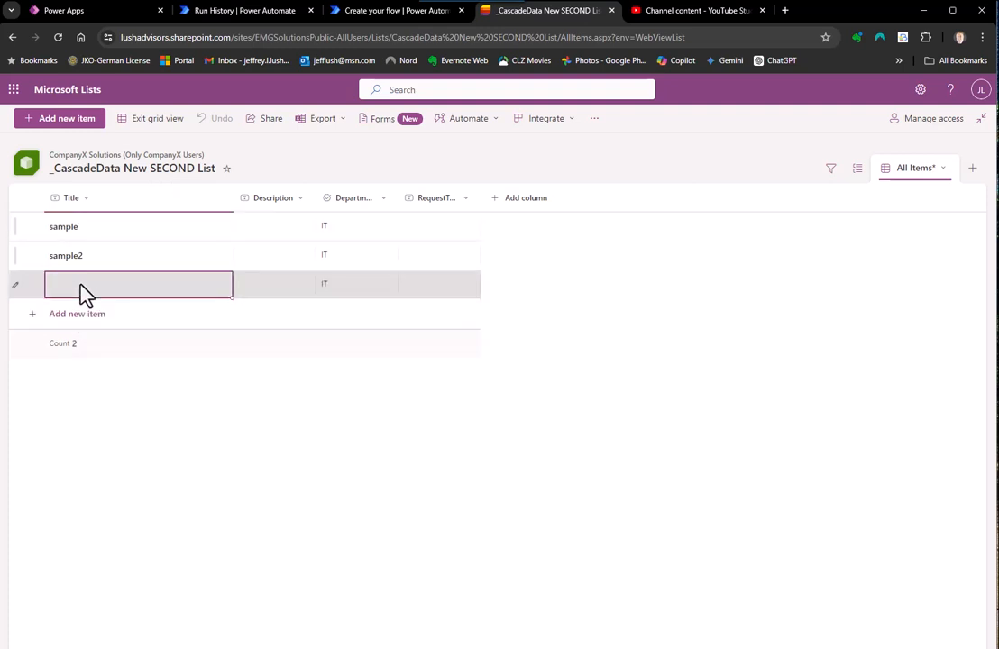
type("sasasasa")
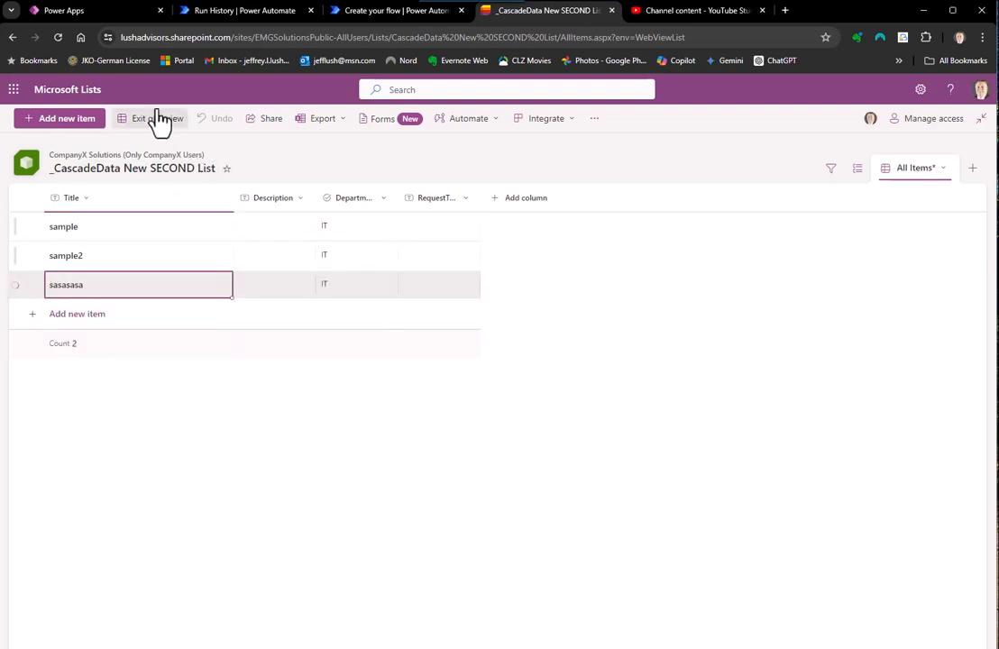
left_click(152, 120)
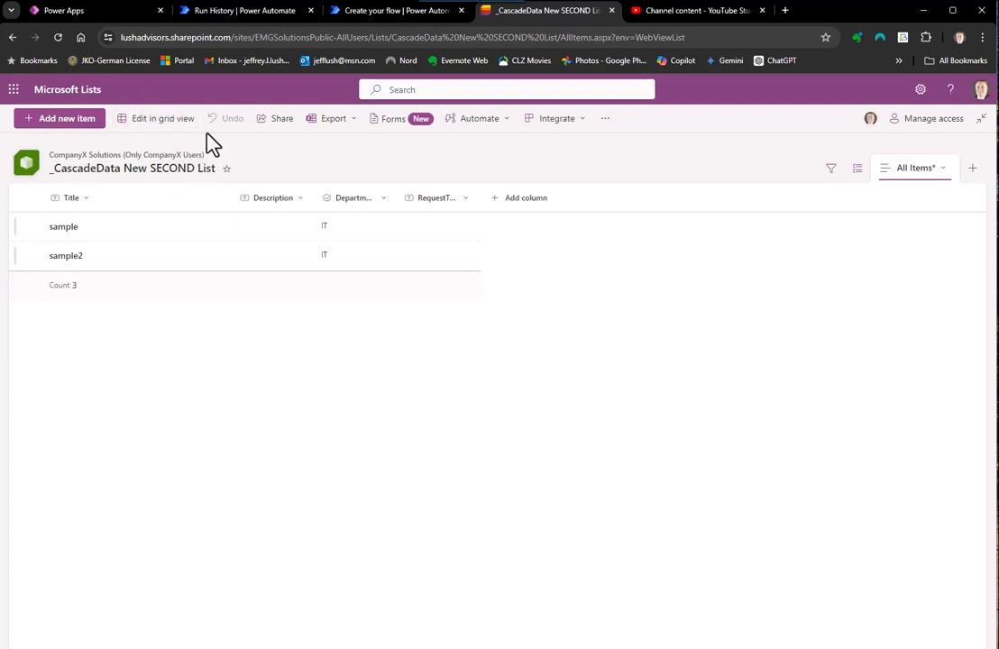
Step: Return to the CountRows flow in Power Automate, reopen it for editing and run another test
left_click(372, 12)
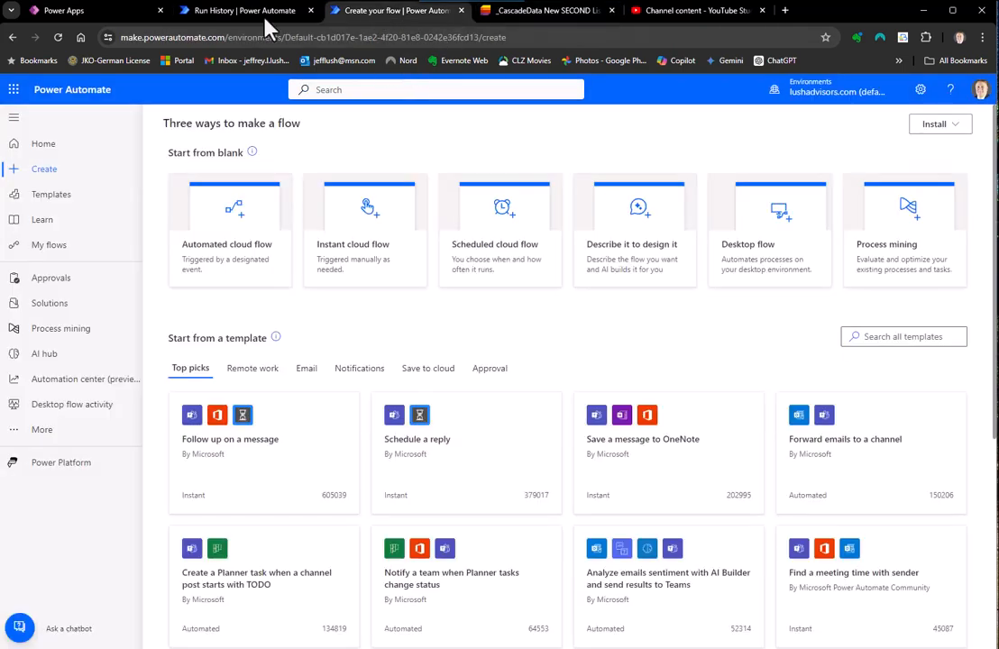
left_click(237, 15)
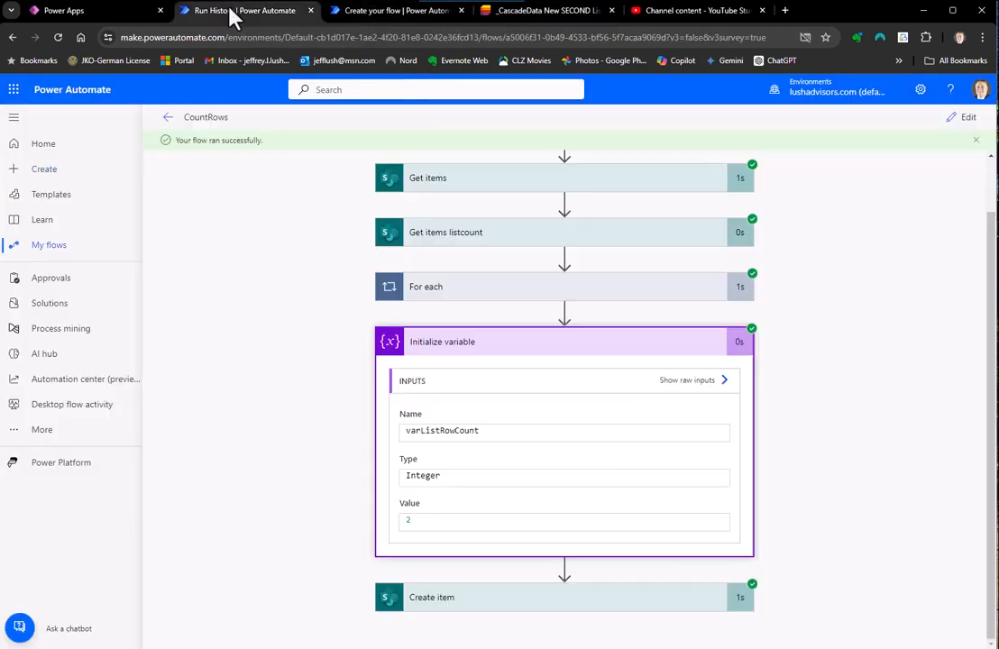
left_click(972, 126)
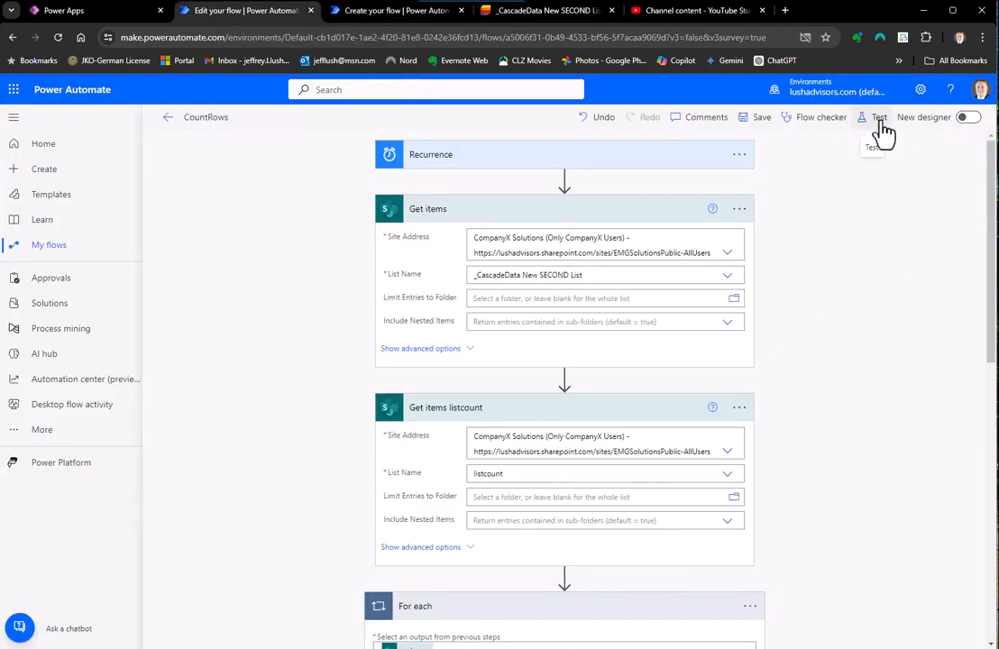
left_click(880, 120)
left_click(787, 631)
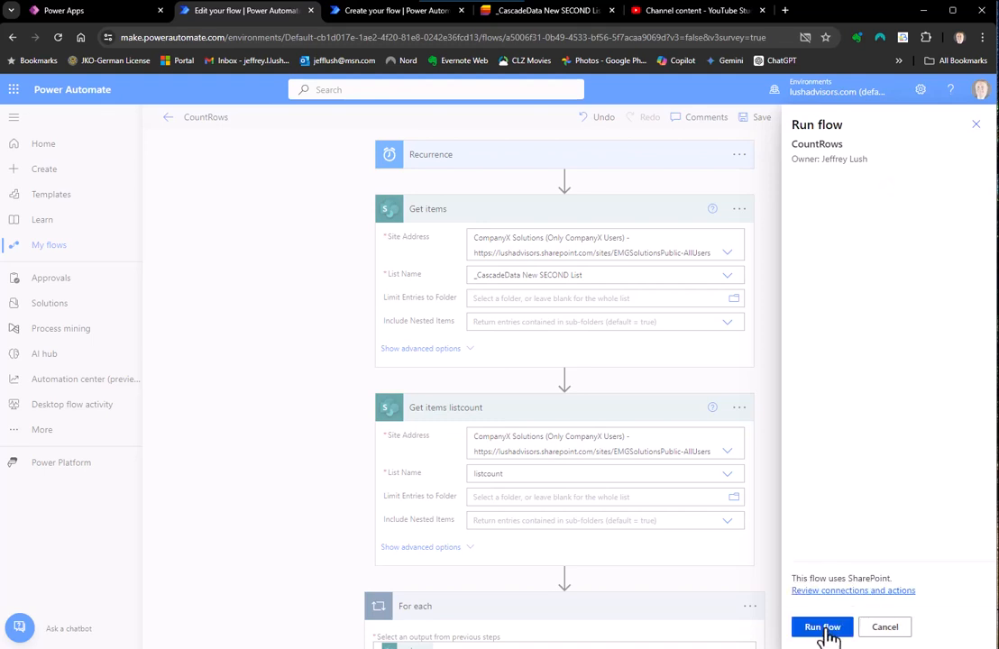
left_click(823, 628)
left_click(822, 632)
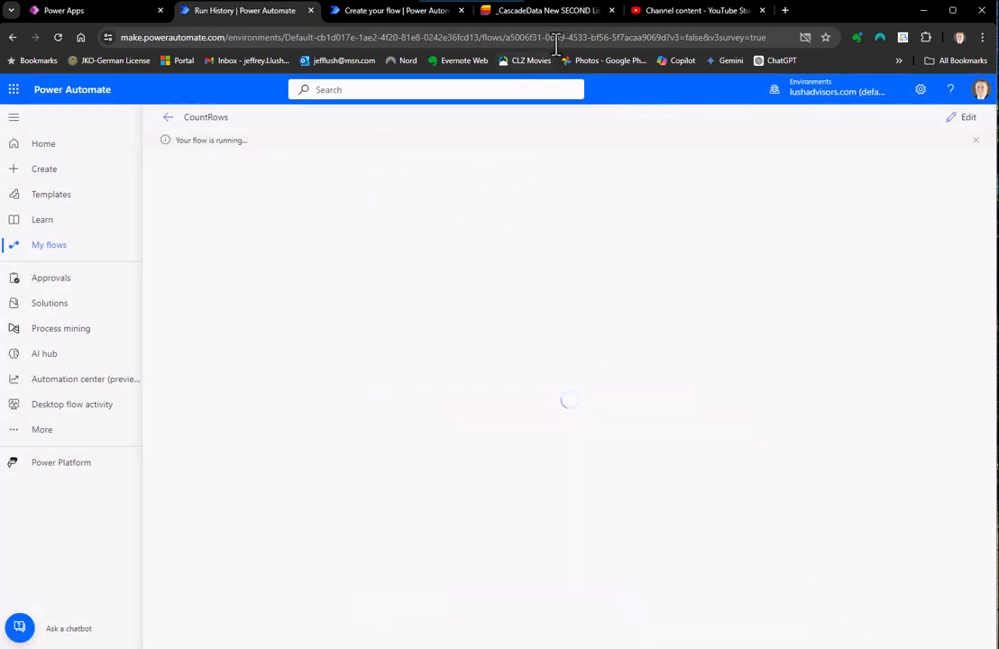
Step: Check the count stored in the listcount list and the varListRowCount value in the new run's Initialize variable action
left_click(563, 13)
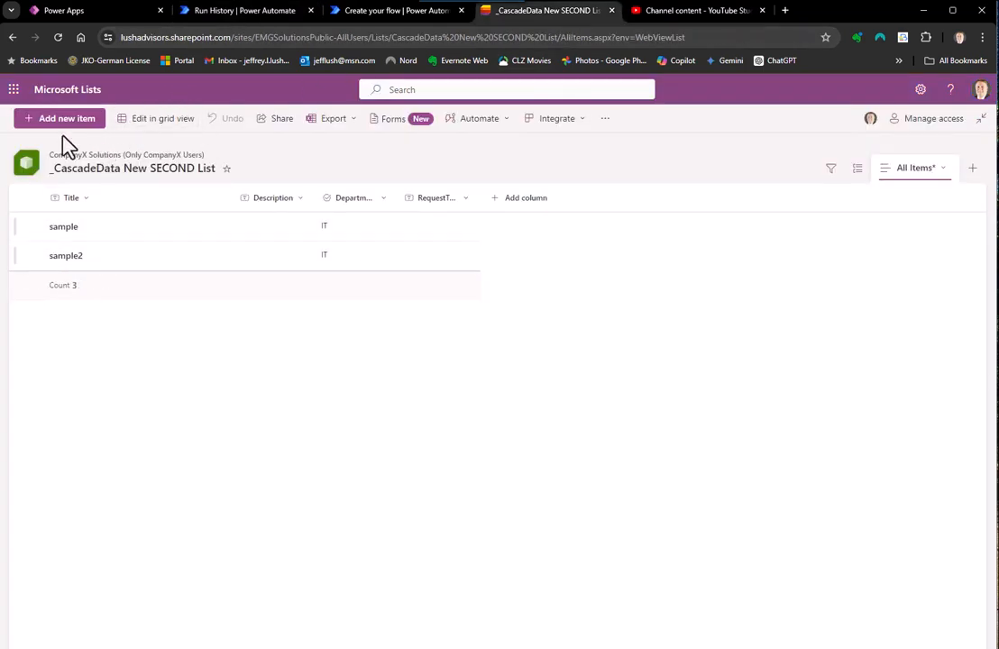
left_click(71, 91)
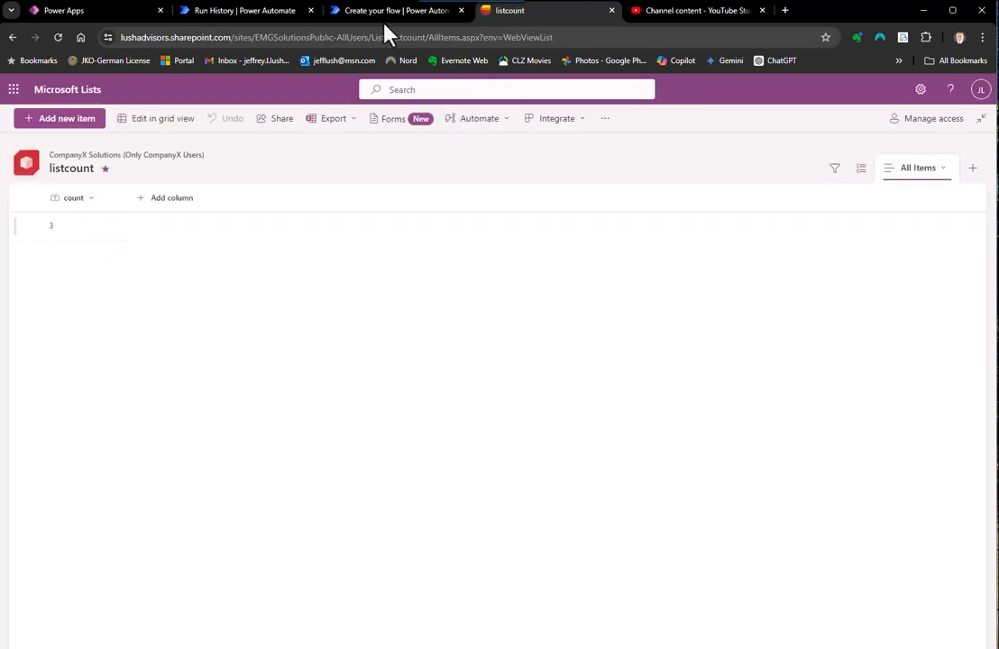
left_click(387, 12)
left_click(227, 11)
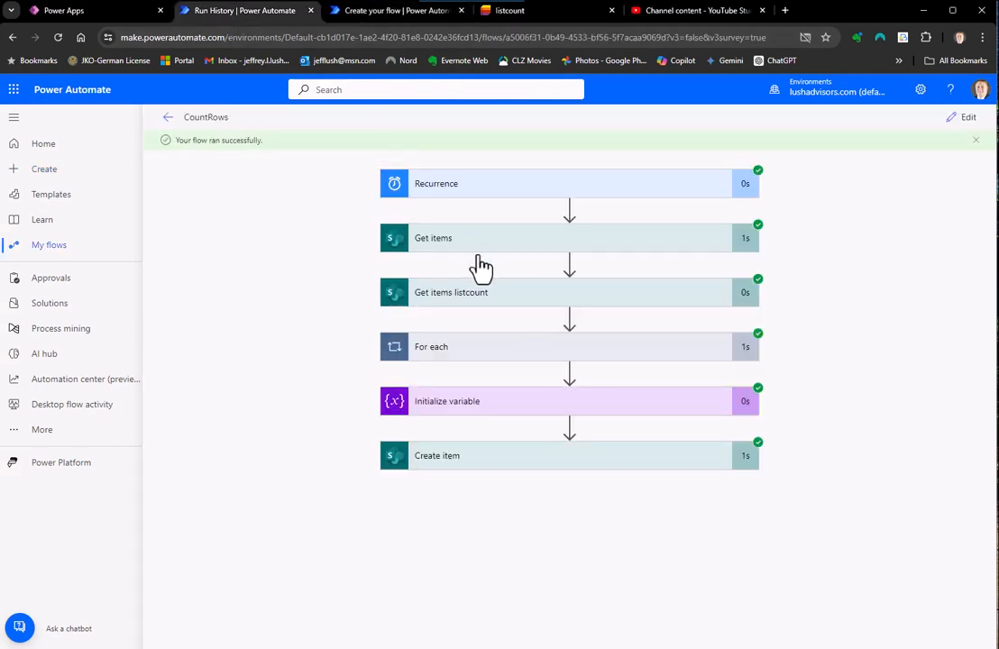
left_click(518, 411)
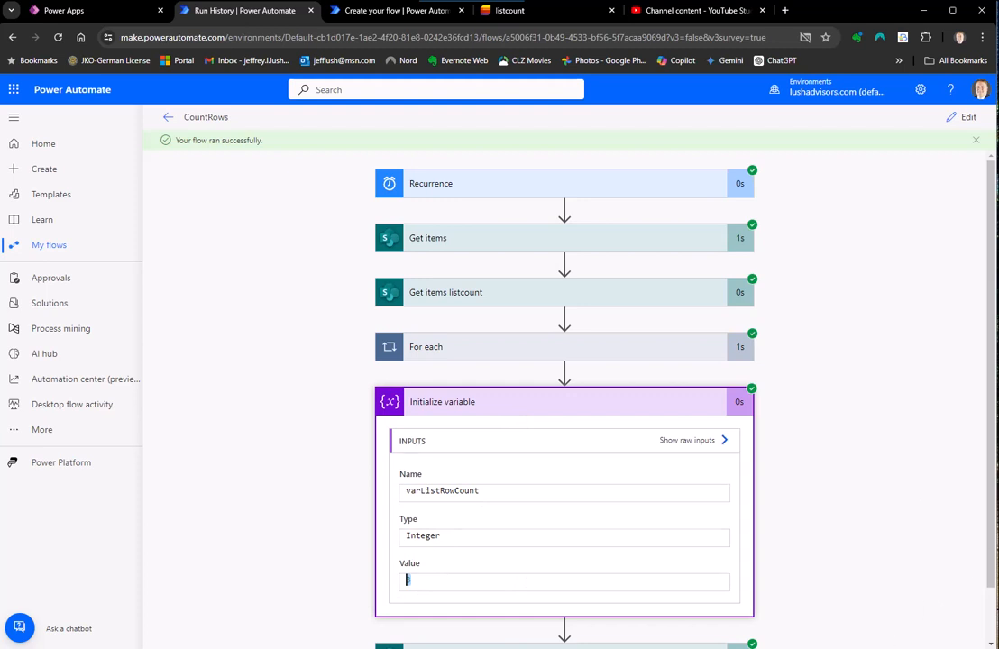
Step: Review the Word document's flow screenshots, covering Get items, Get items listcount, Apply to each with Delete item, the variable actions and Create item
key("alt+Tab")
scroll(713, 419, "up", 2)
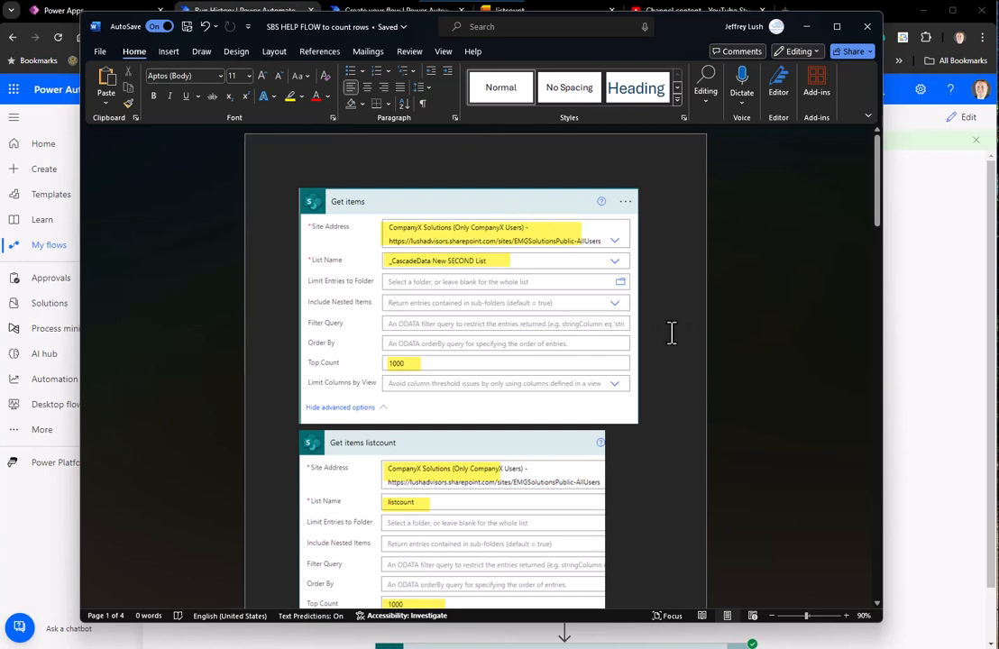
scroll(672, 333, "down", 1)
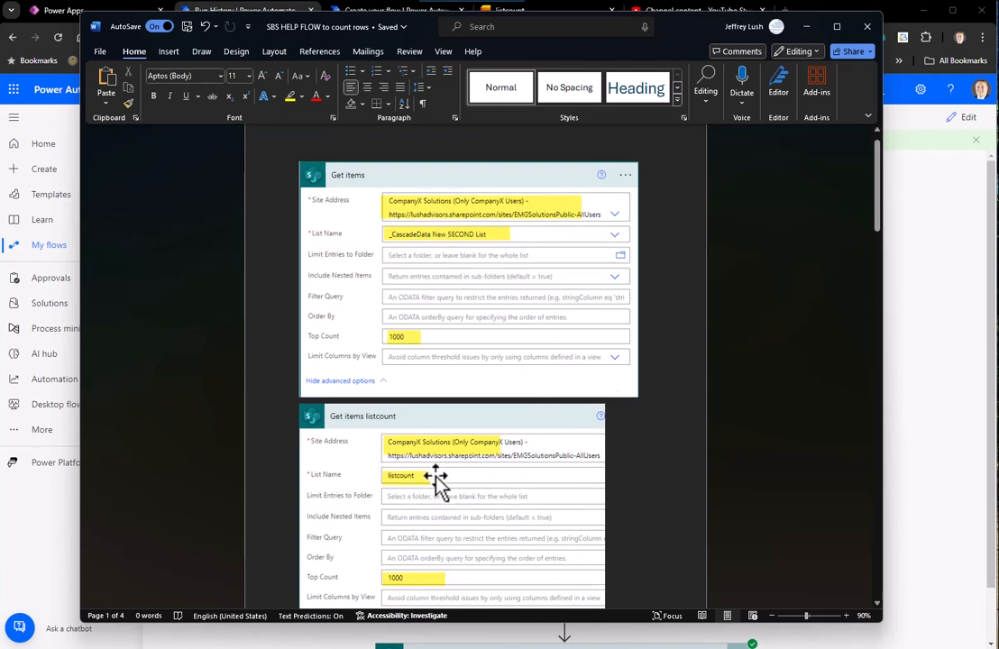
scroll(496, 478, "down", 5)
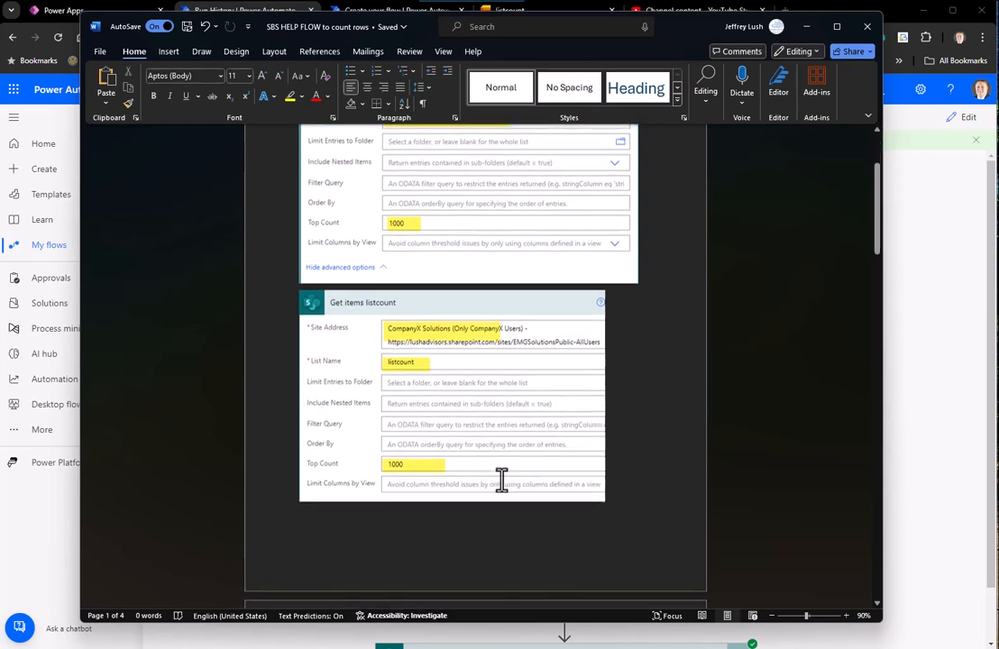
scroll(524, 460, "down", 5)
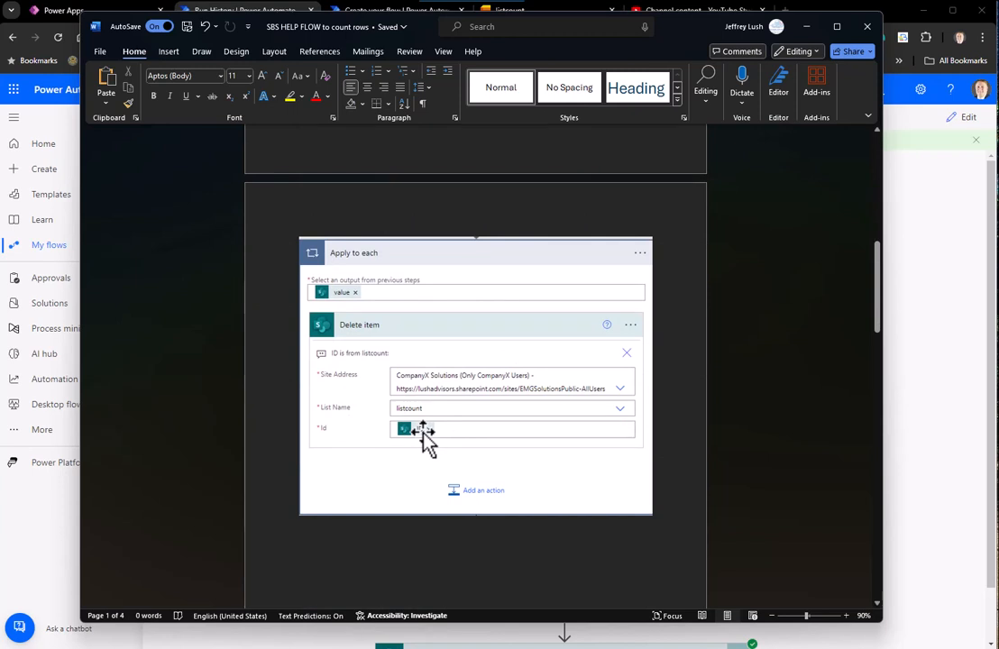
scroll(422, 431, "down", 7)
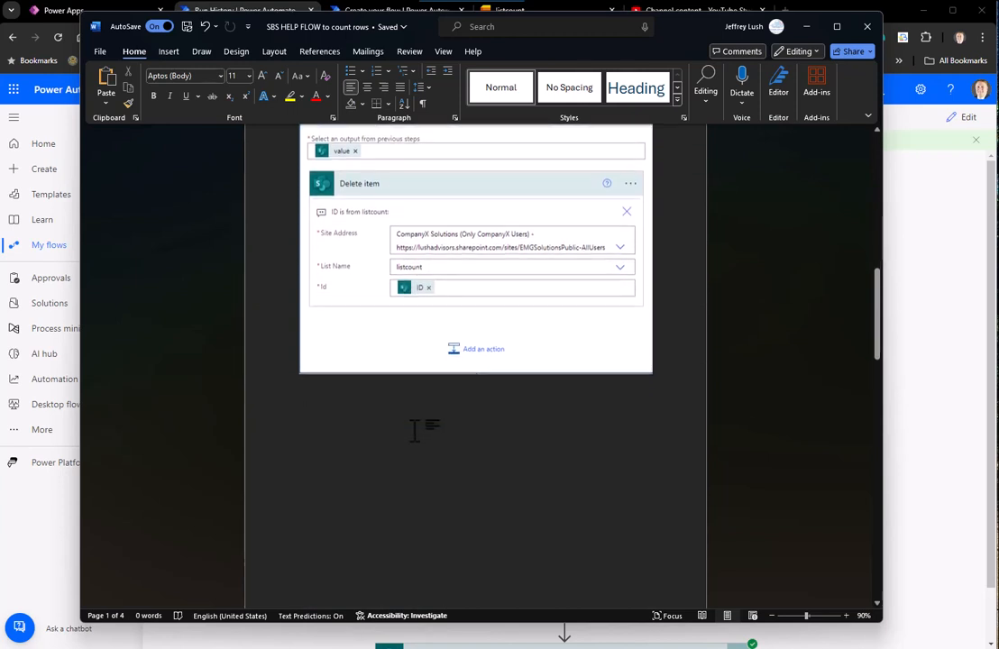
scroll(483, 438, "down", 4)
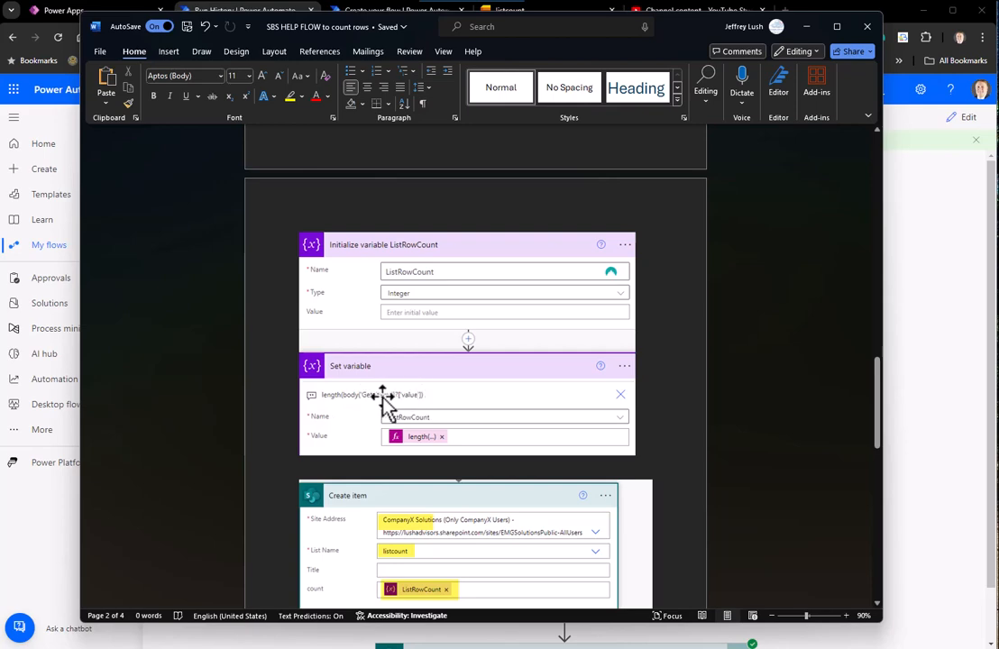
scroll(434, 401, "up", 10)
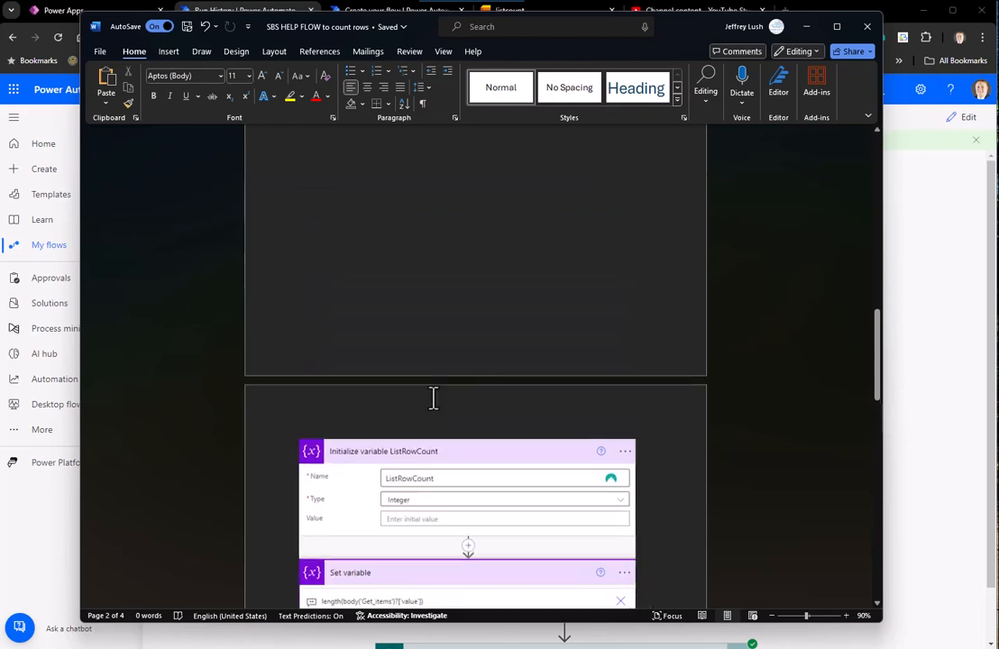
scroll(434, 401, "up", 1)
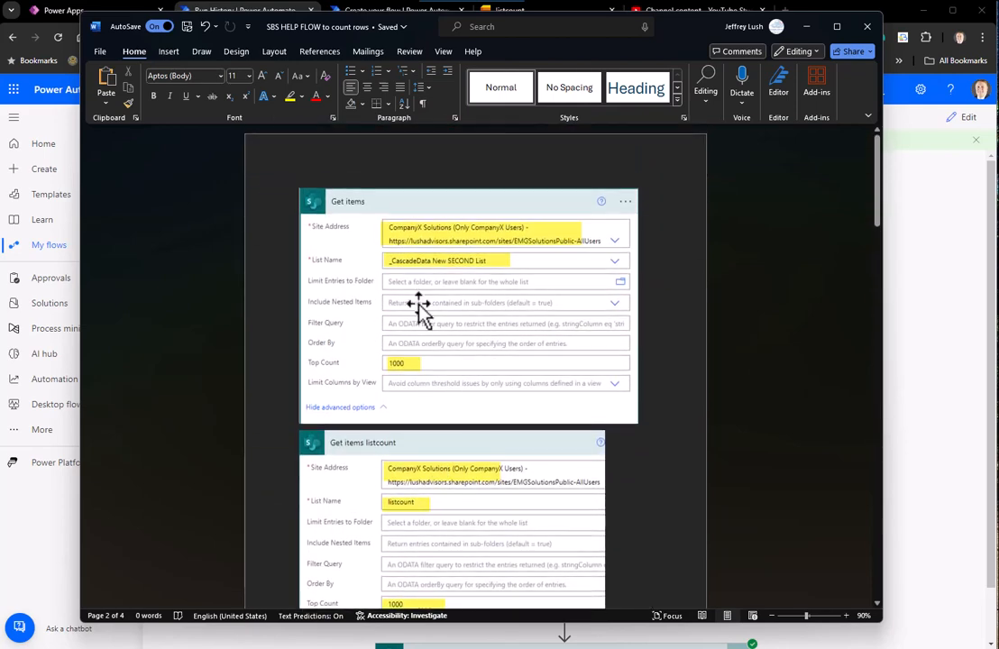
scroll(472, 316, "down", 3)
scroll(546, 419, "down", 15)
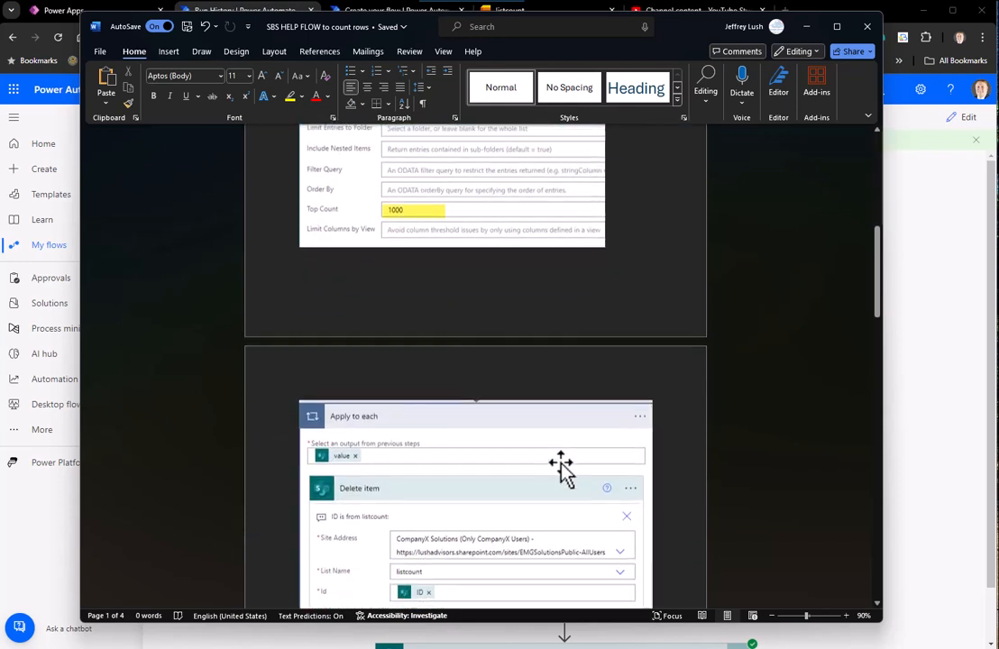
scroll(549, 516, "down", 2)
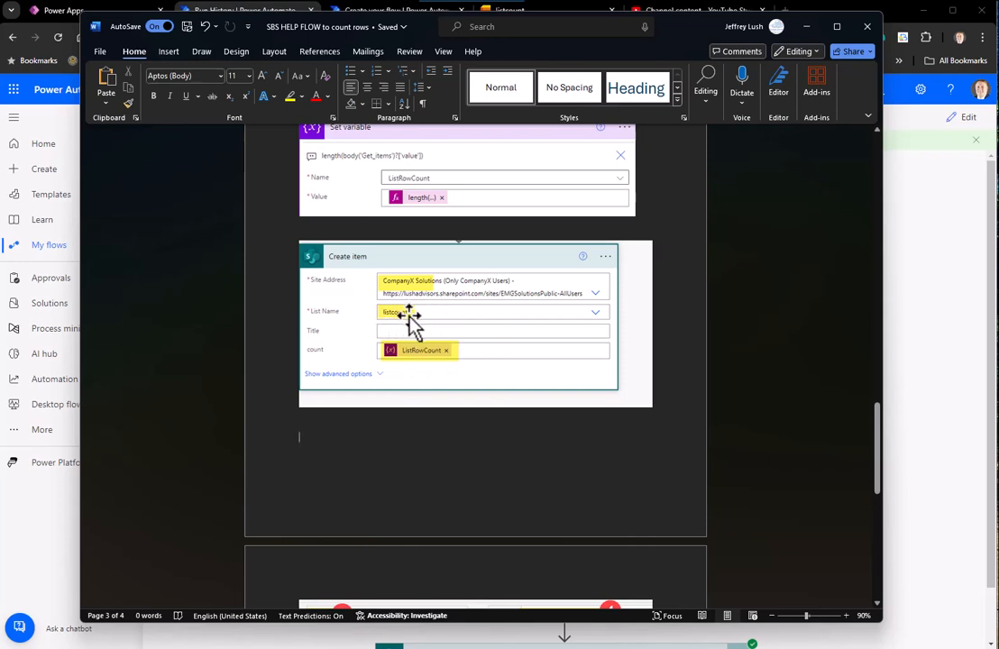
Step: Examine the Power Apps screenshots with the ThisItem.count and Refresh(listcount) formulas in the Word document, and minimize the document
scroll(418, 351, "down", 5)
scroll(428, 354, "down", 3)
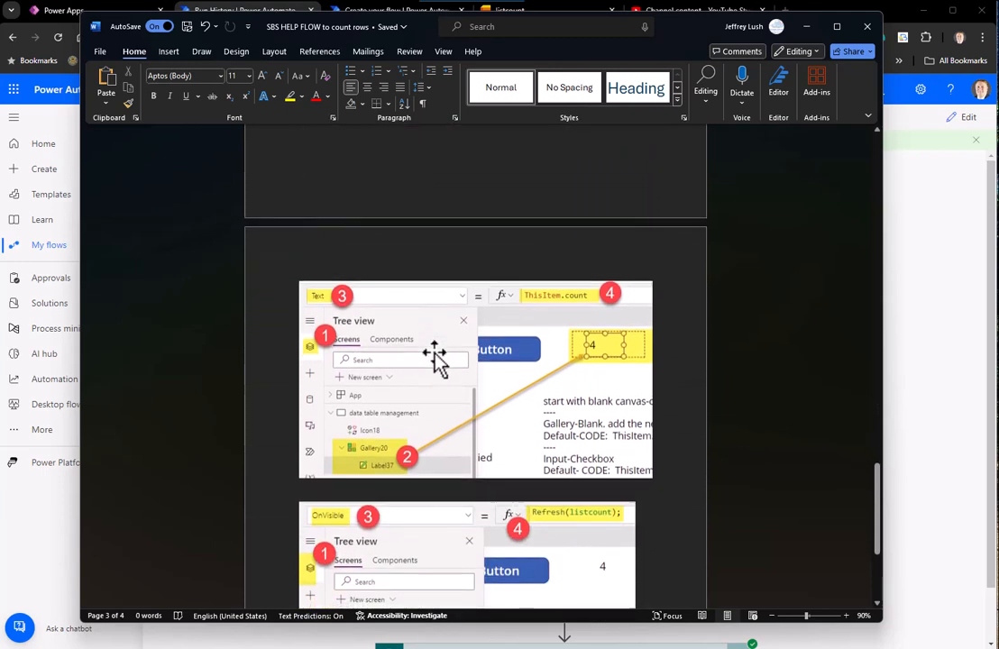
scroll(582, 284, "down", 3)
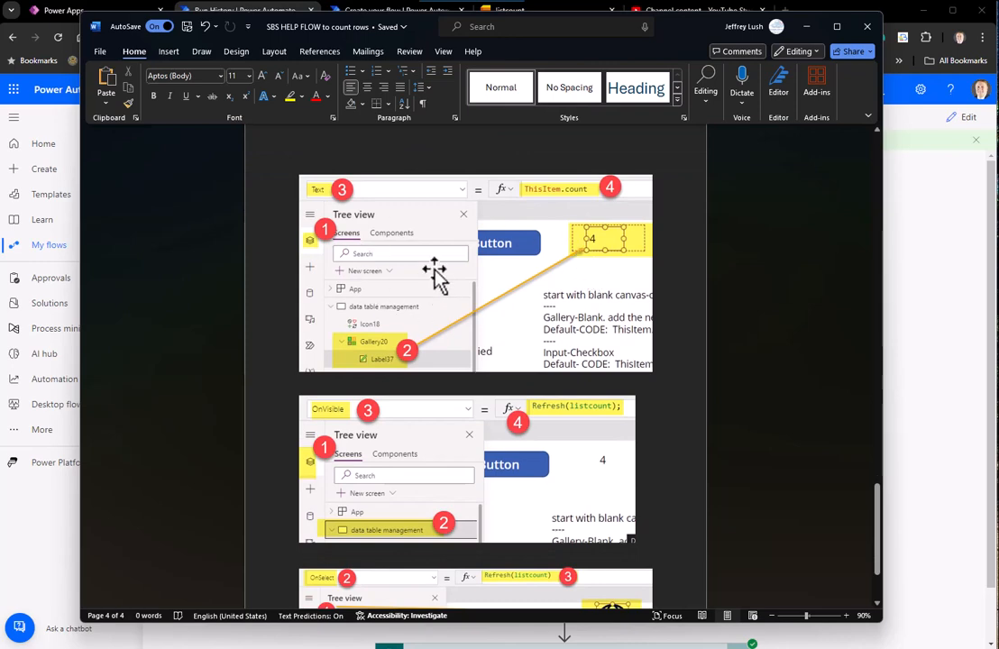
left_click(806, 28)
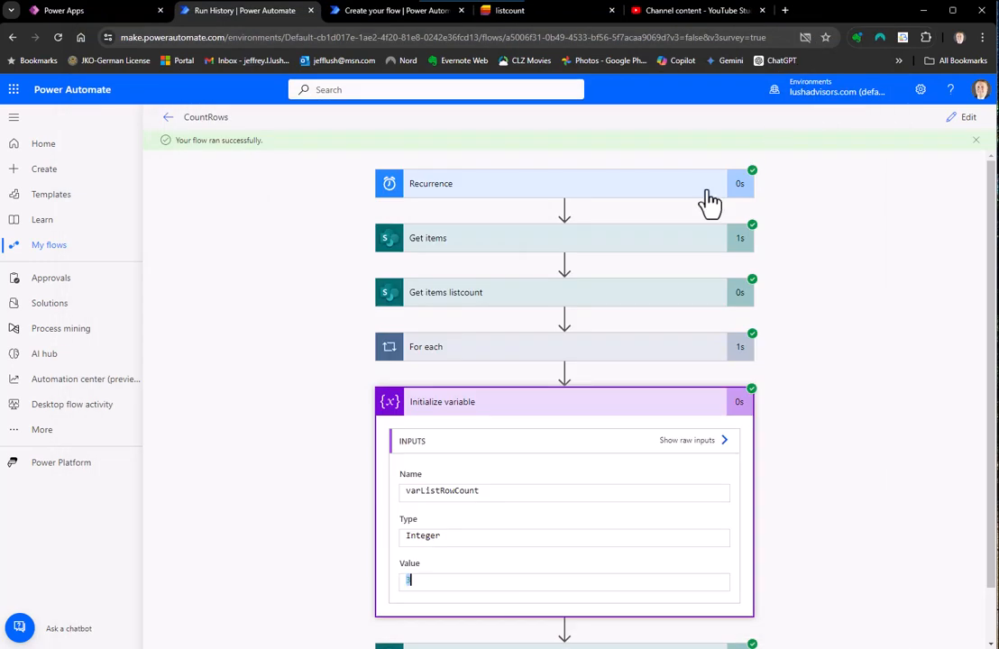
Step: Switch to Power Apps, reload the data table management screen via html buttons, and compare its count with the listcount list
left_click(113, 11)
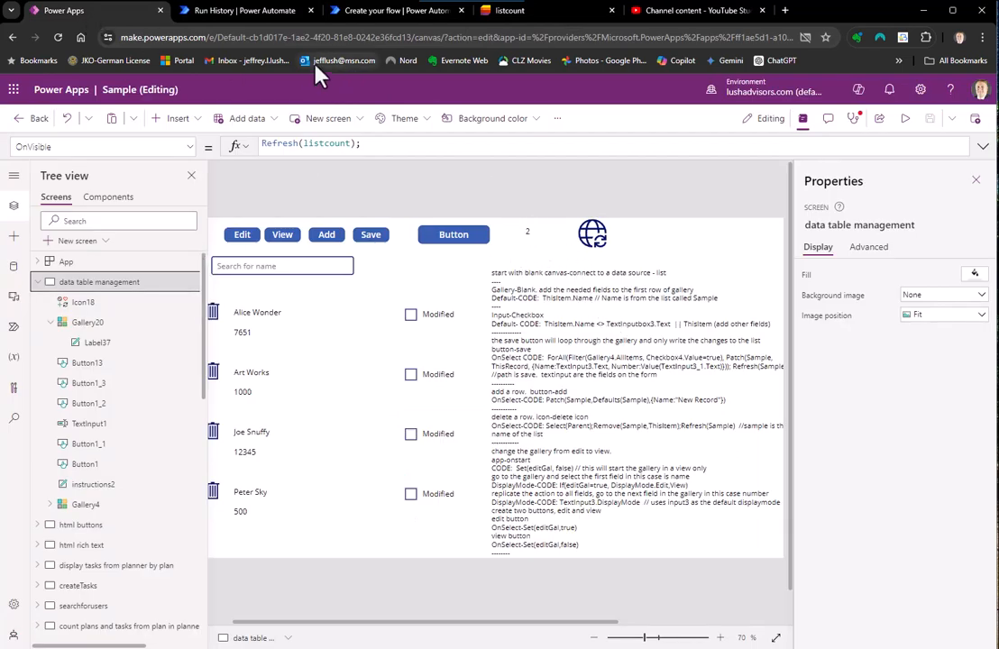
left_click(131, 527)
left_click(114, 283)
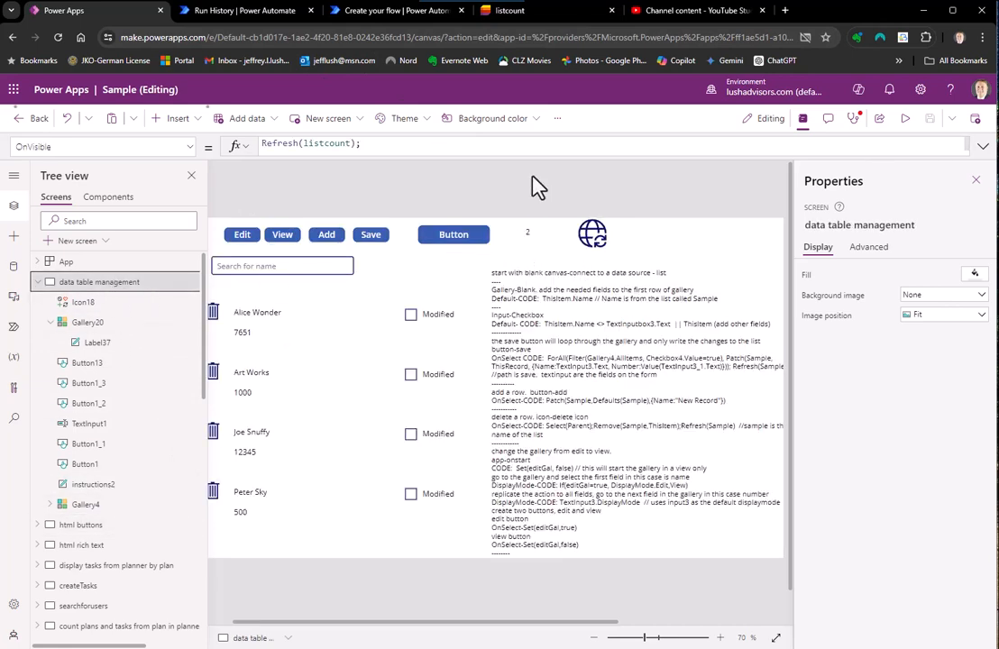
left_click(534, 12)
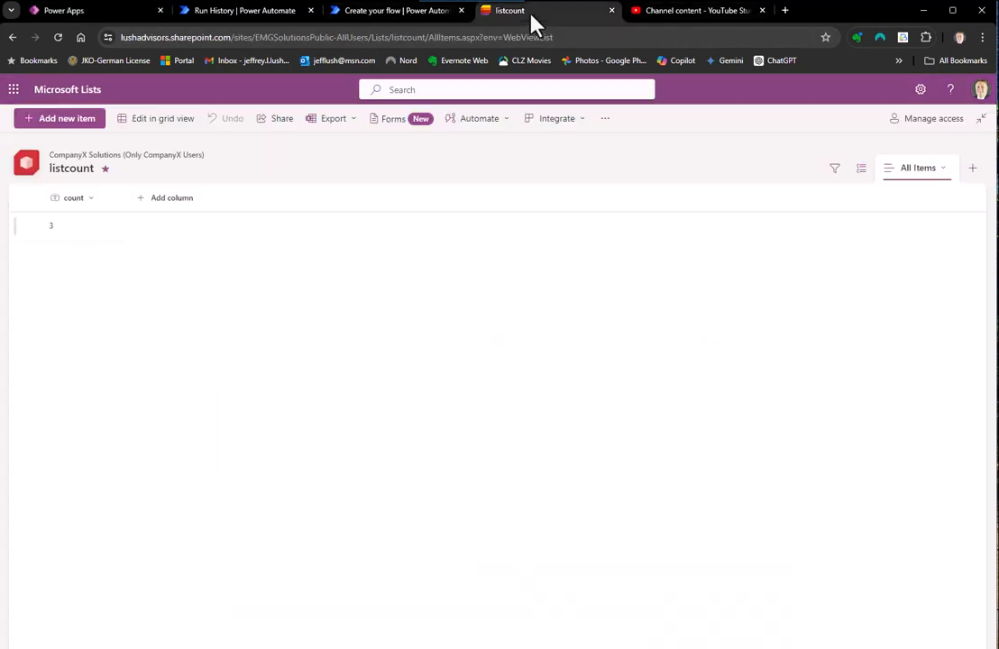
left_click(108, 11)
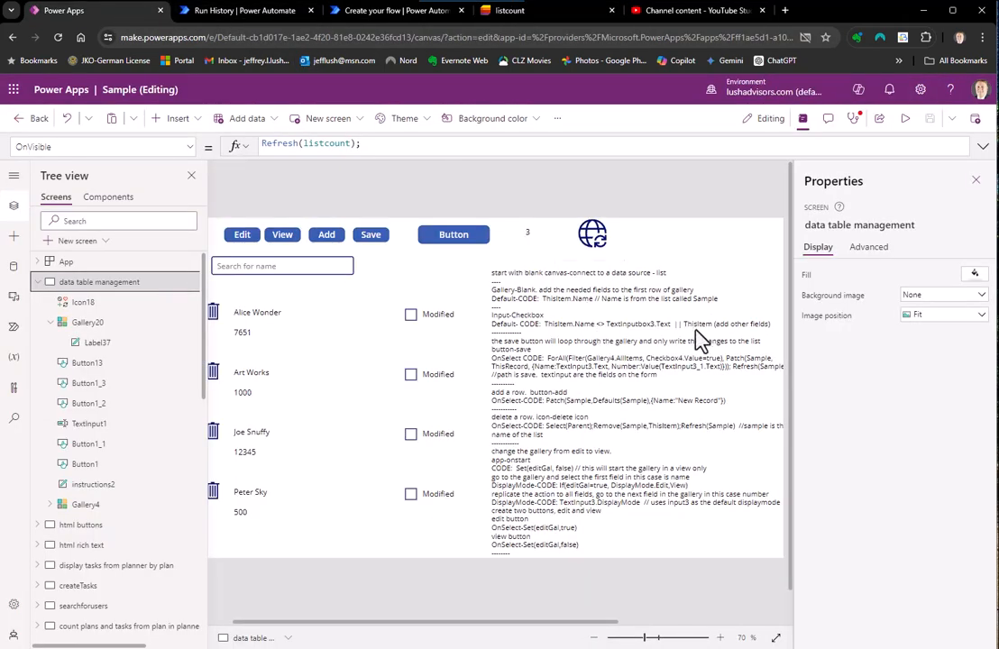
Step: Inspect Gallery20's listcount source and its label's ThisItem.count formula, and look up the insertable gallery controls without adding one
left_click(82, 328)
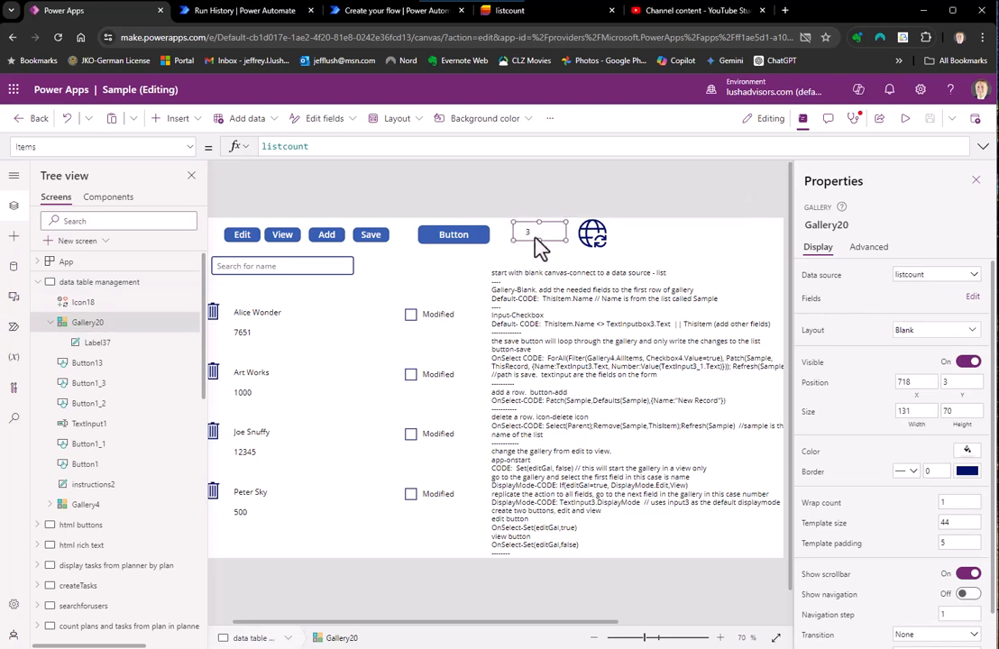
left_click(528, 234)
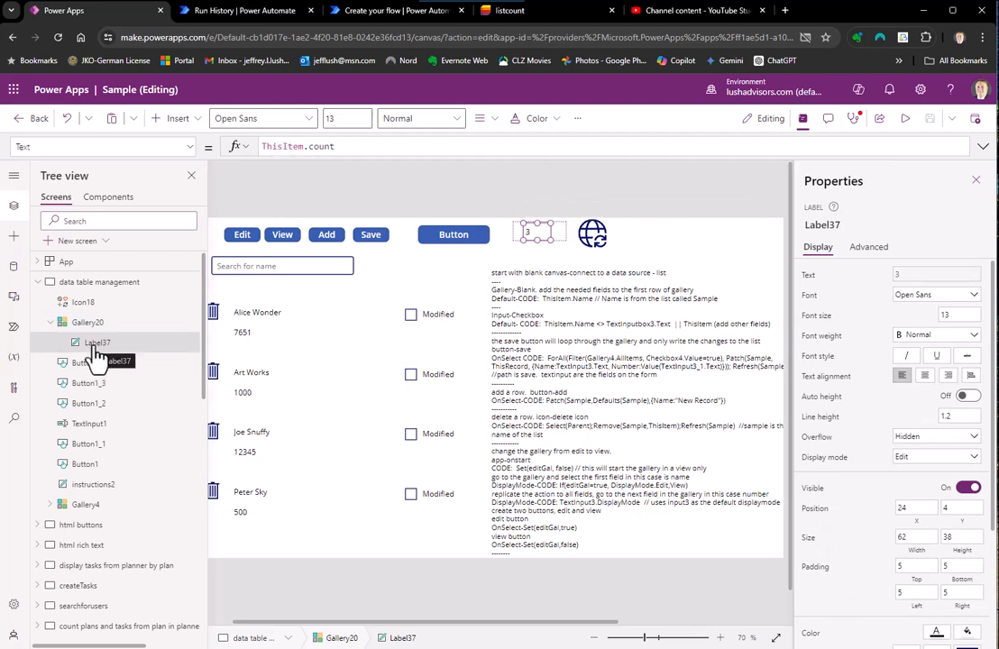
left_click(173, 120)
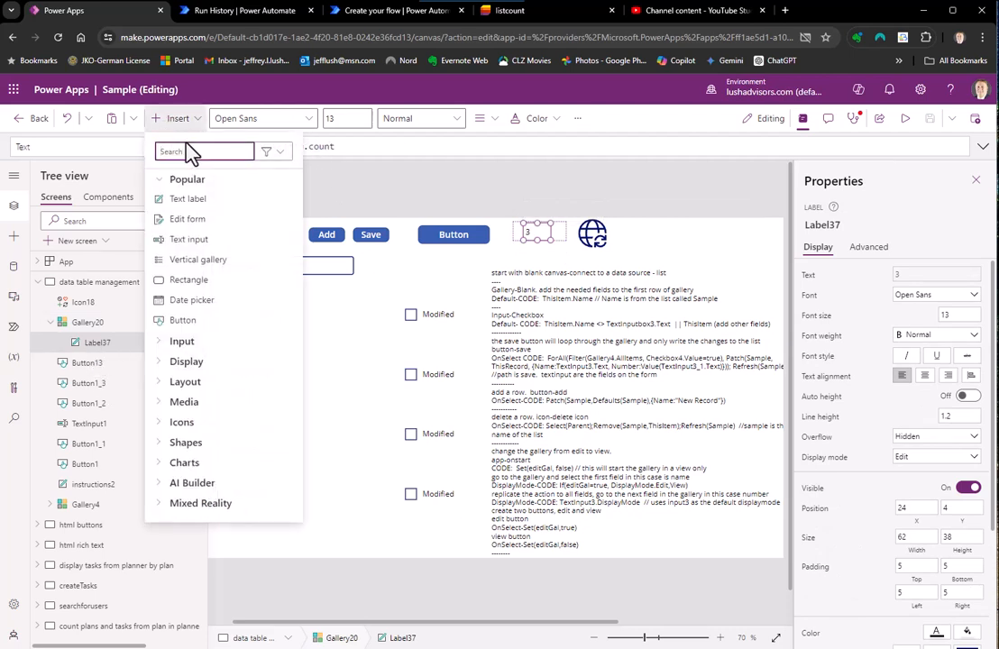
type("gall")
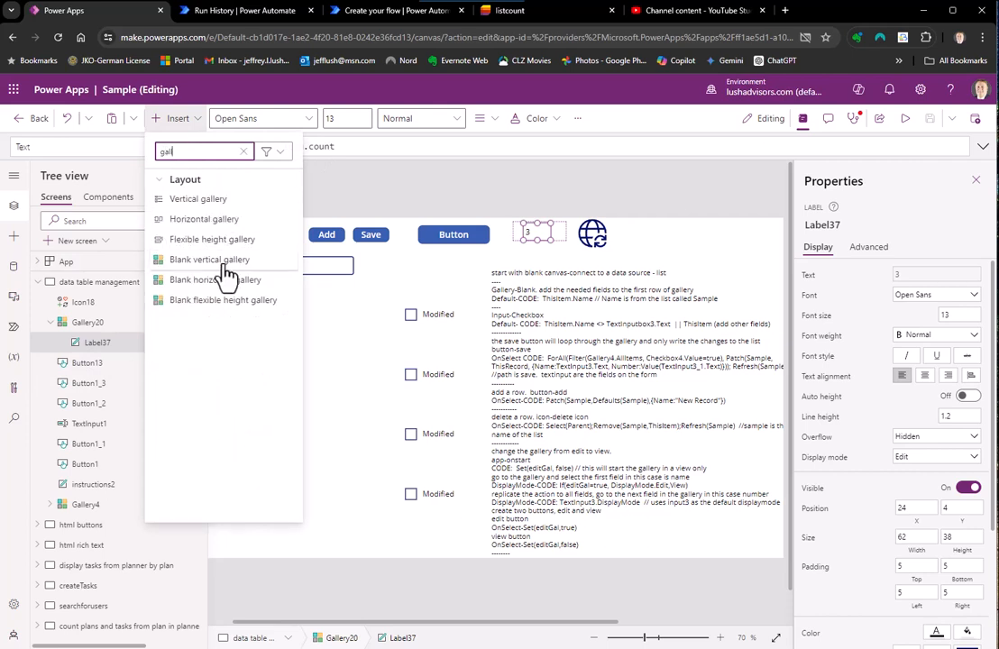
left_click(415, 187)
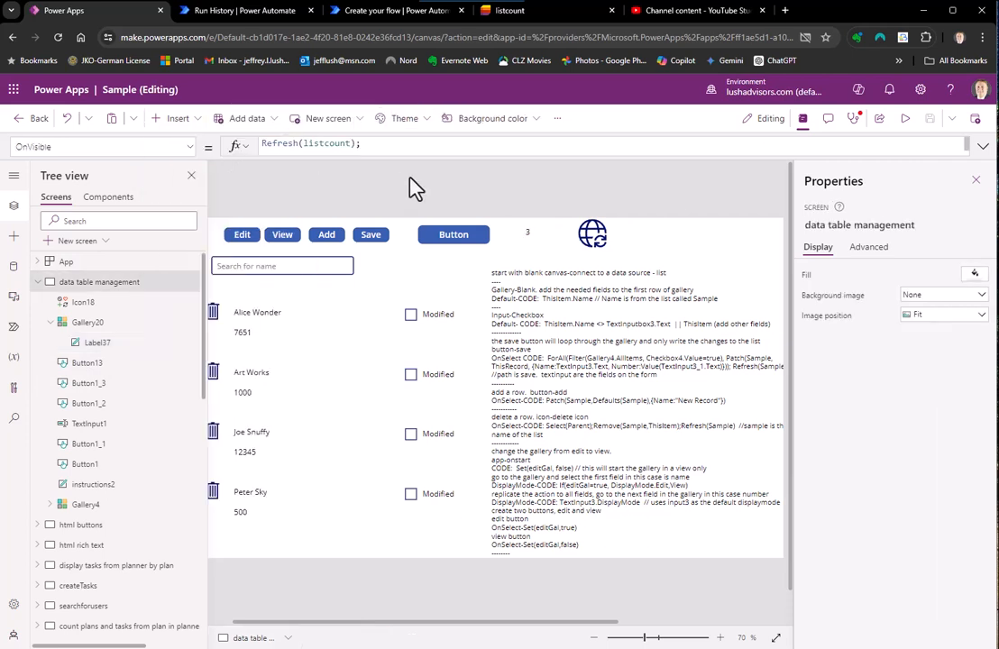
Step: Check Label37's ThisItem.count formula against the count column in the listcount list
left_click(104, 352)
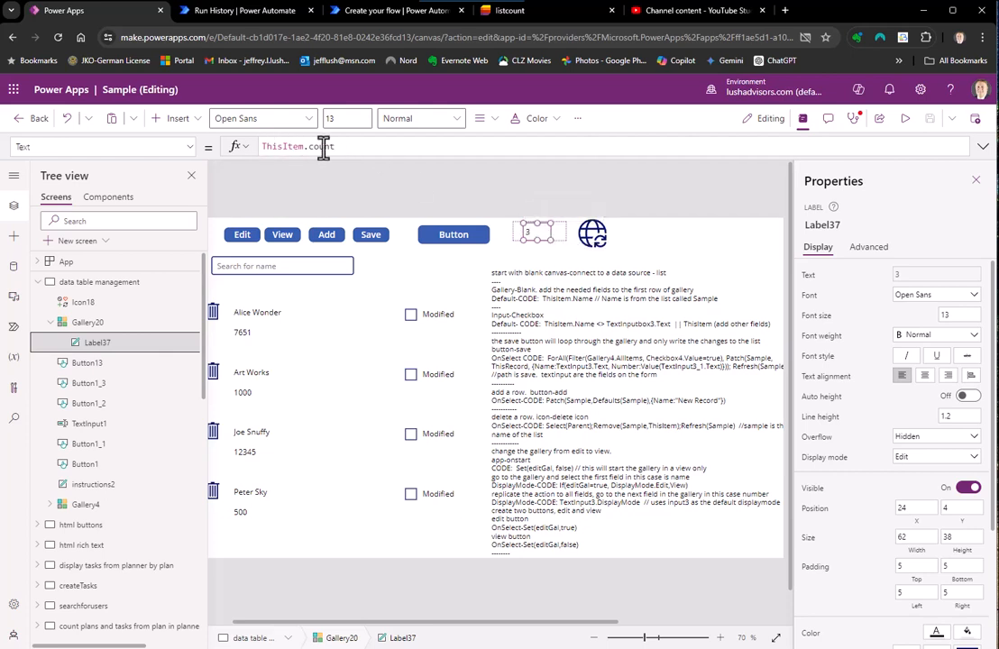
left_click(541, 13)
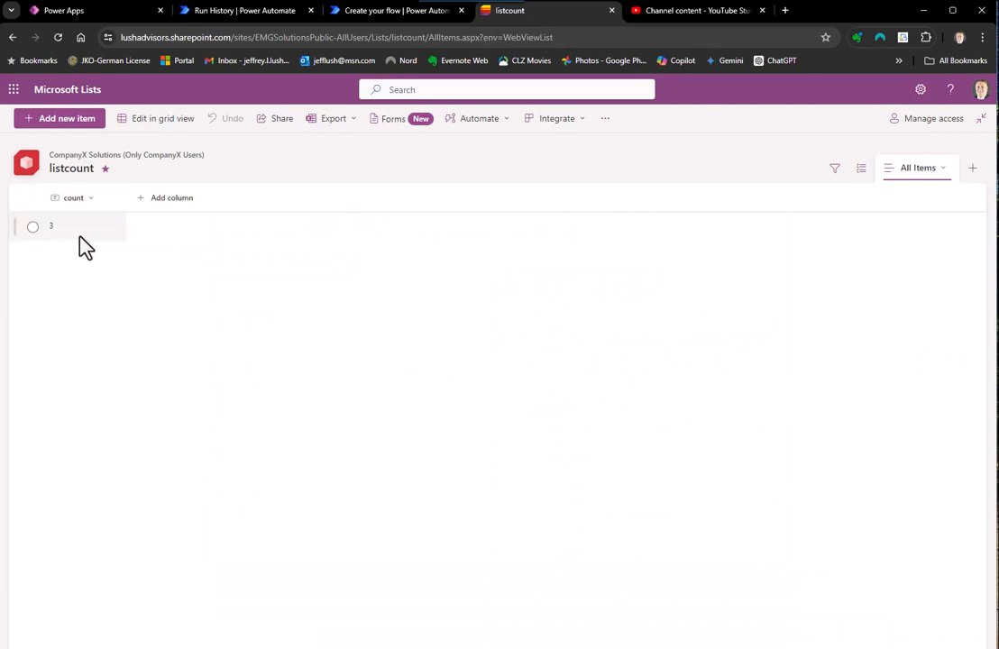
left_click(140, 12)
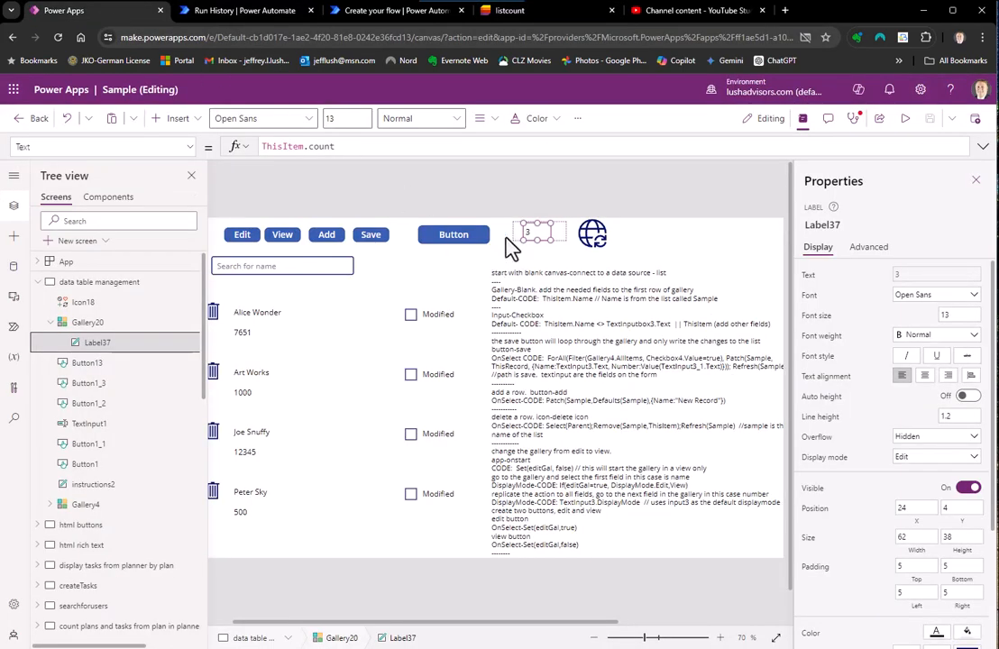
left_click(664, 259)
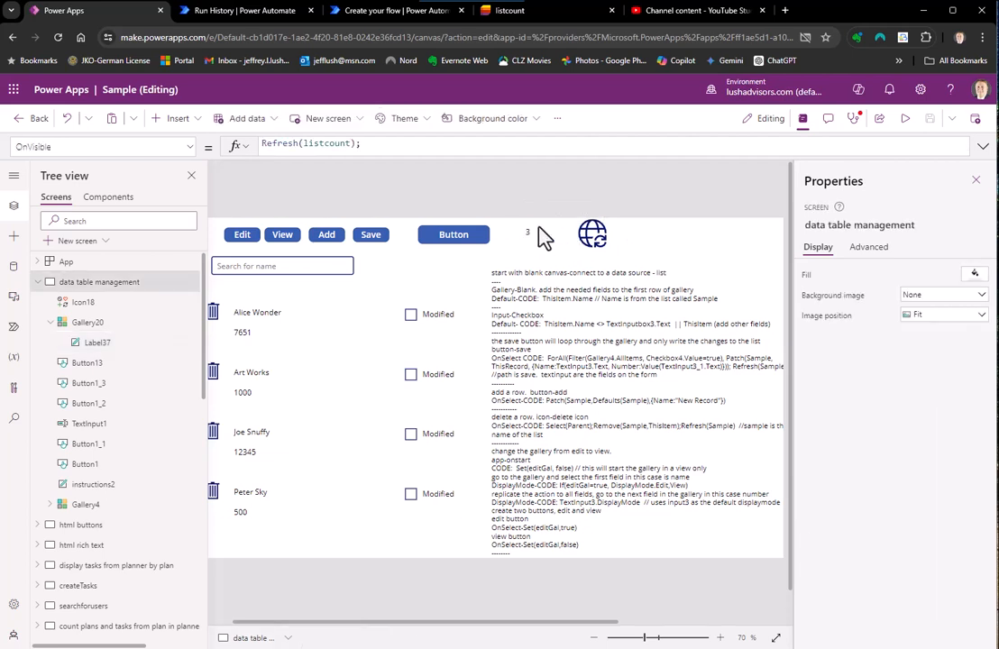
Step: Review the count gallery and the data table management screen's OnVisible formula Refresh(listcount), and collapse that screen's controls
left_click(545, 237)
left_click(660, 226)
left_click(99, 285)
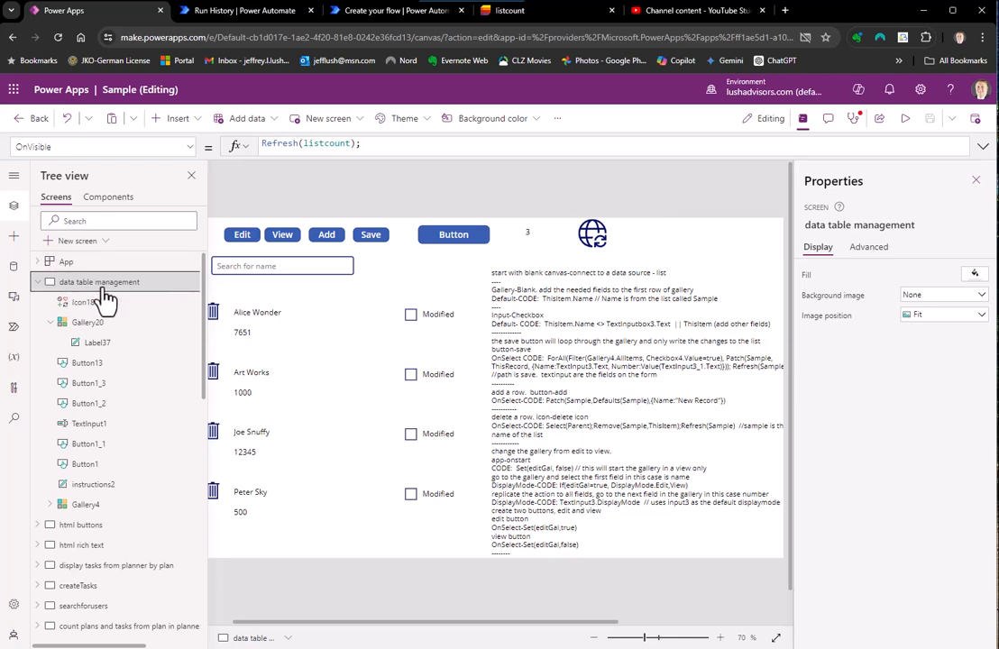
left_click(38, 285)
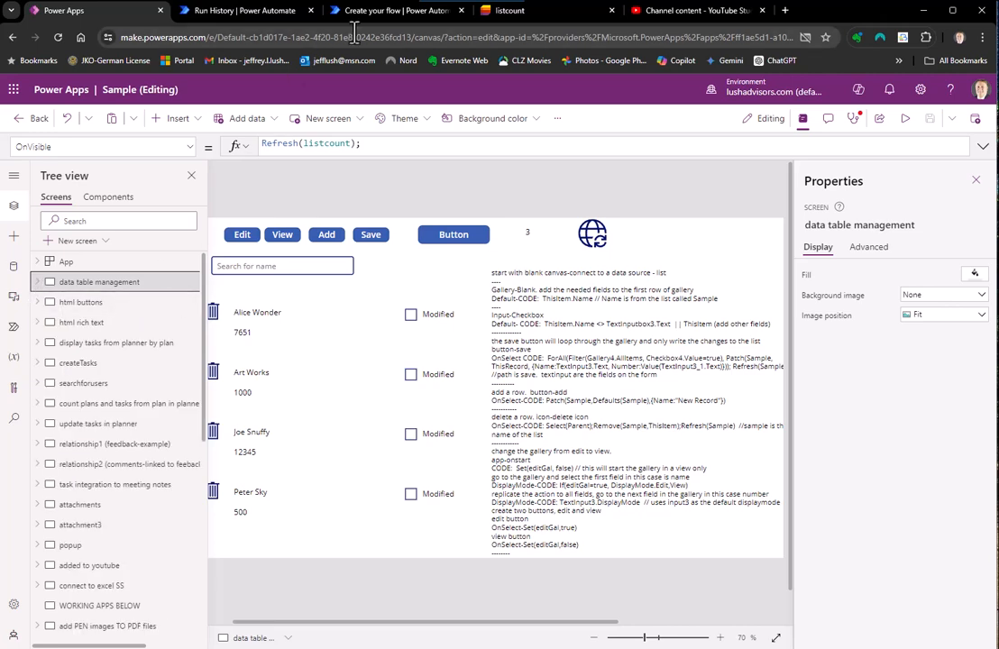
Step: Switch to the CountRows run in Power Automate and inspect the Recurrence trigger's frequency and interval
left_click(271, 11)
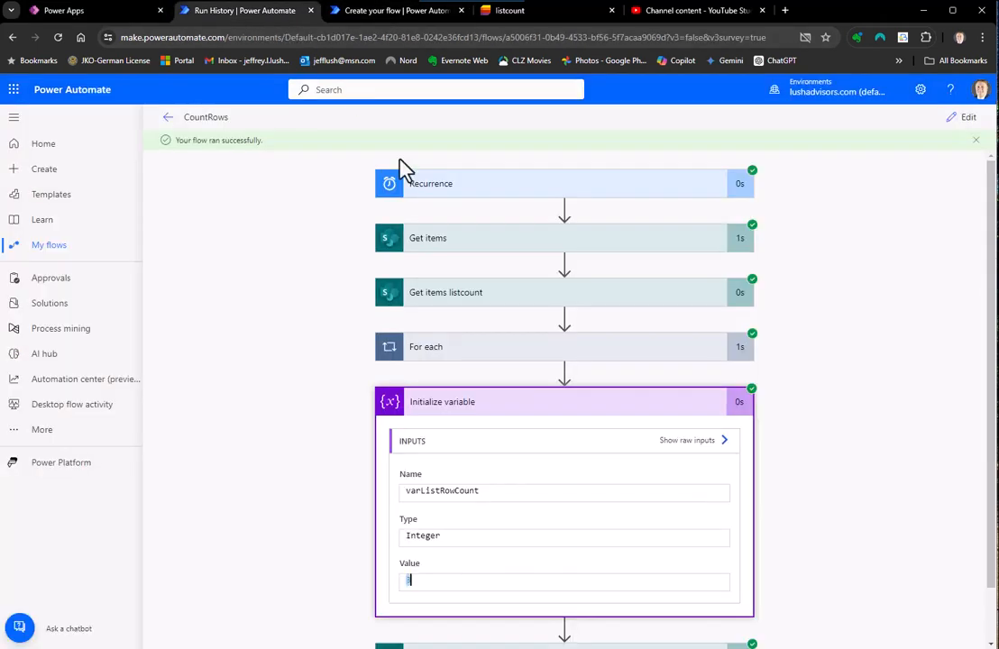
left_click(469, 187)
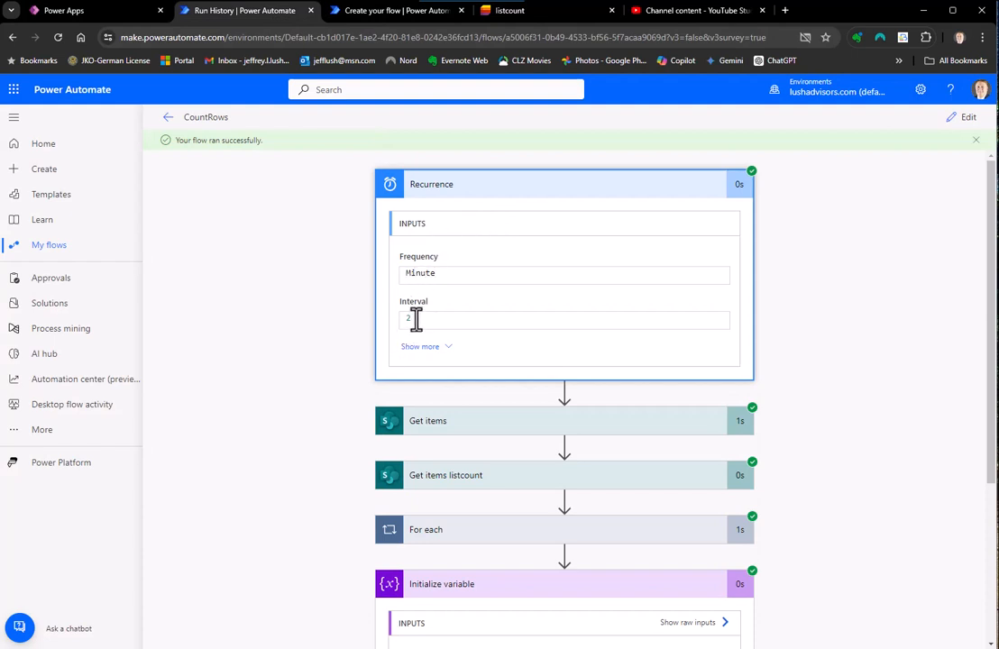
left_click_drag(416, 320, 397, 327)
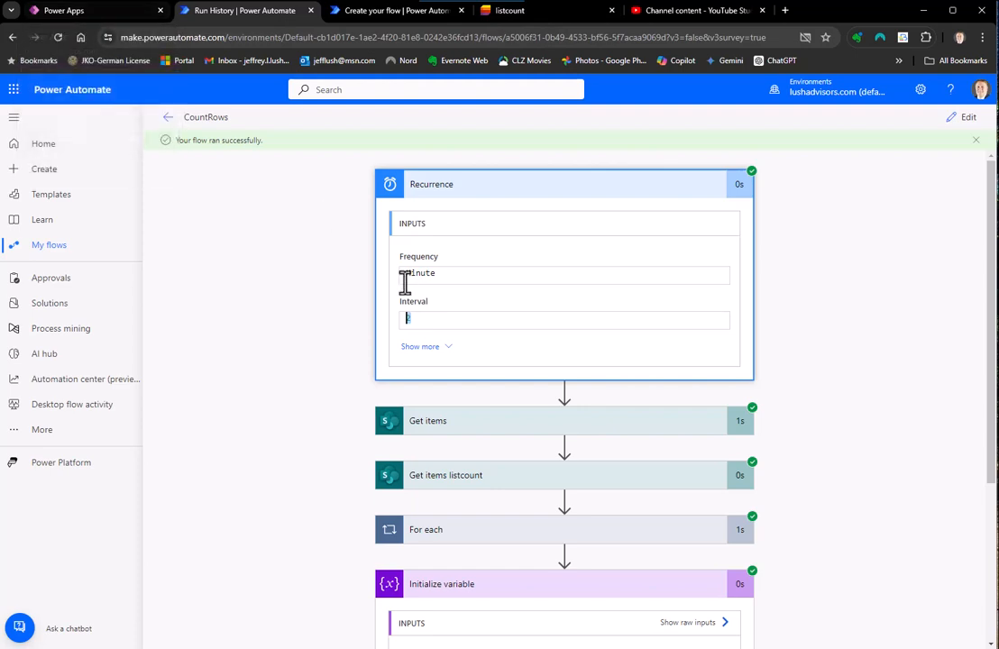
Step: Return to Power Apps and refresh the displayed count by visiting the html buttons screen and reopening data table management
left_click(83, 10)
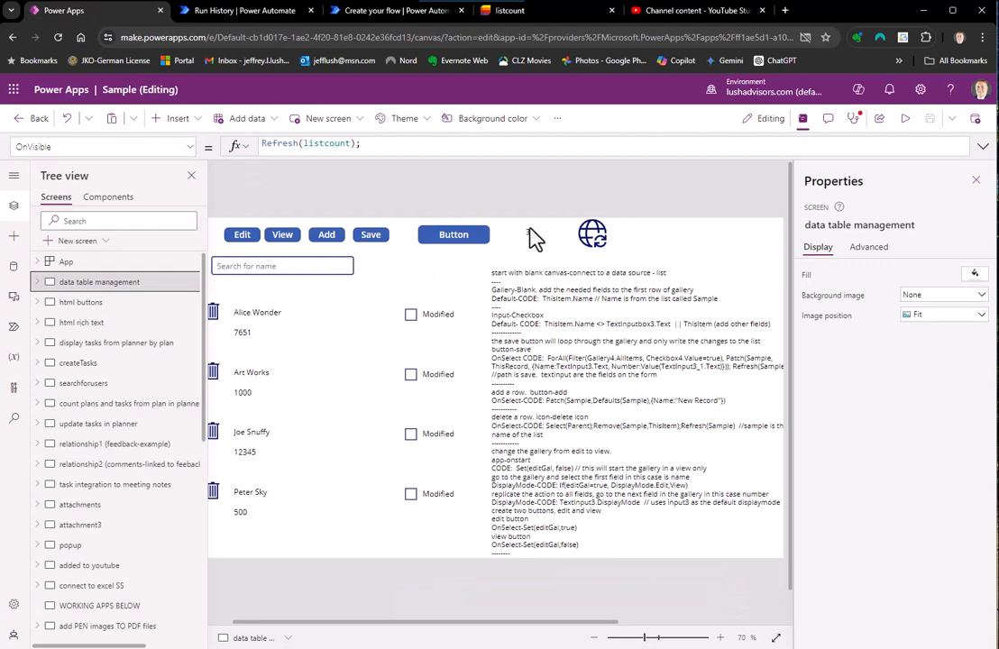
left_click(94, 304)
left_click(101, 282)
Step: Open _CascadeData New SECOND List in Microsoft Lists and add two rows titled "assaas" in grid view
left_click(541, 11)
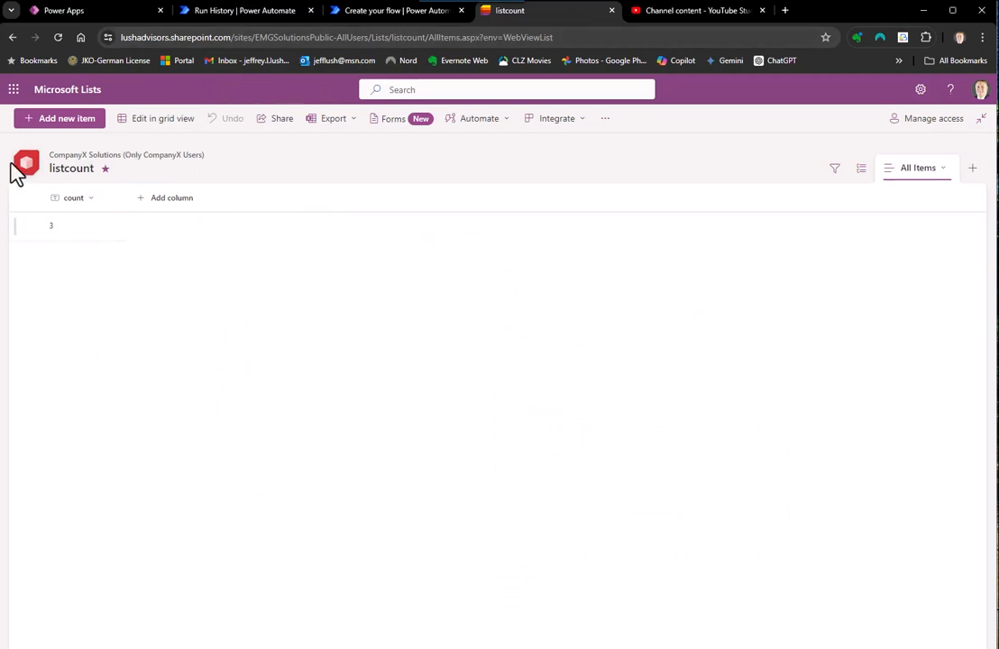
left_click(81, 92)
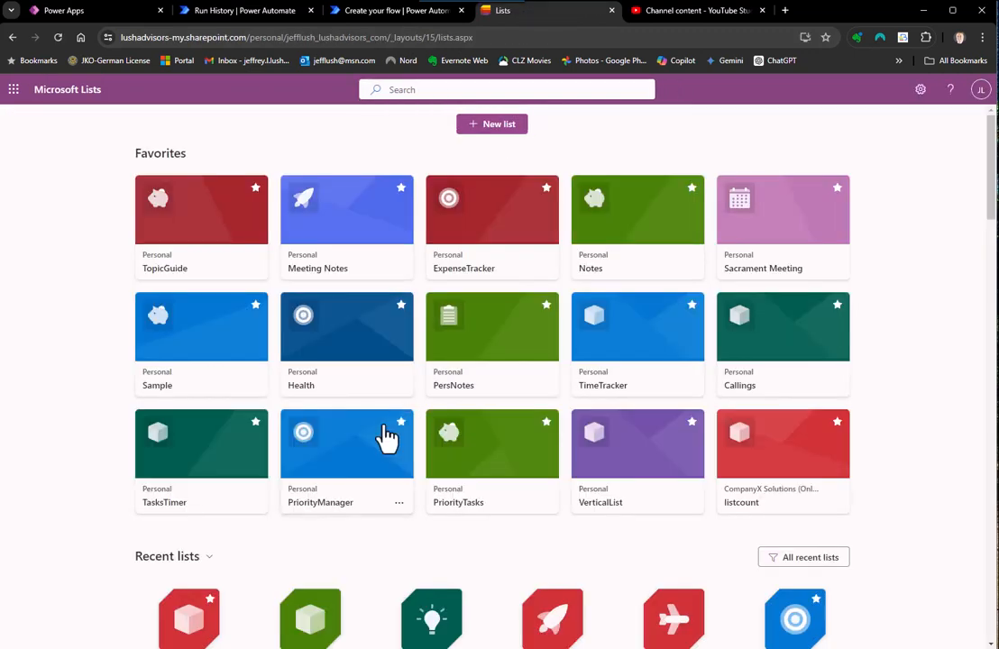
left_click(336, 613)
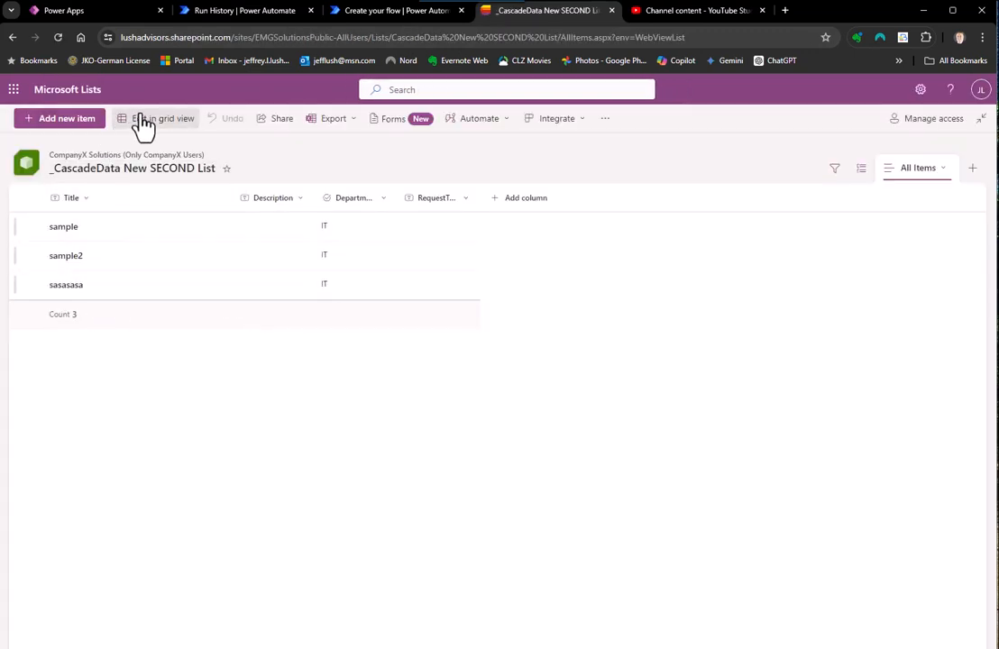
left_click(143, 118)
left_click(97, 323)
type("assaas")
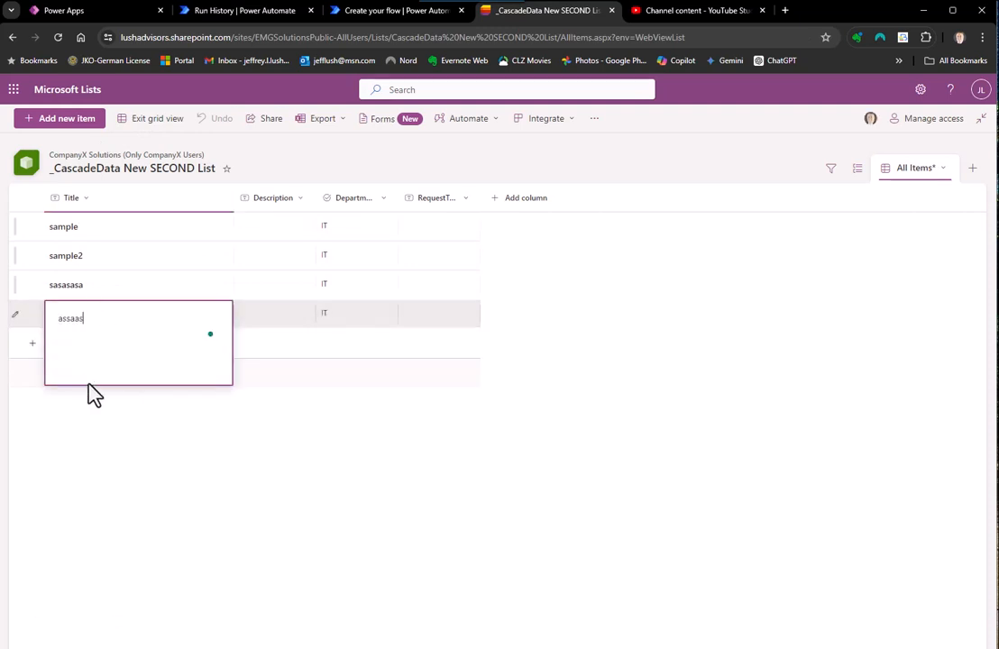
key("Return")
type("assa")
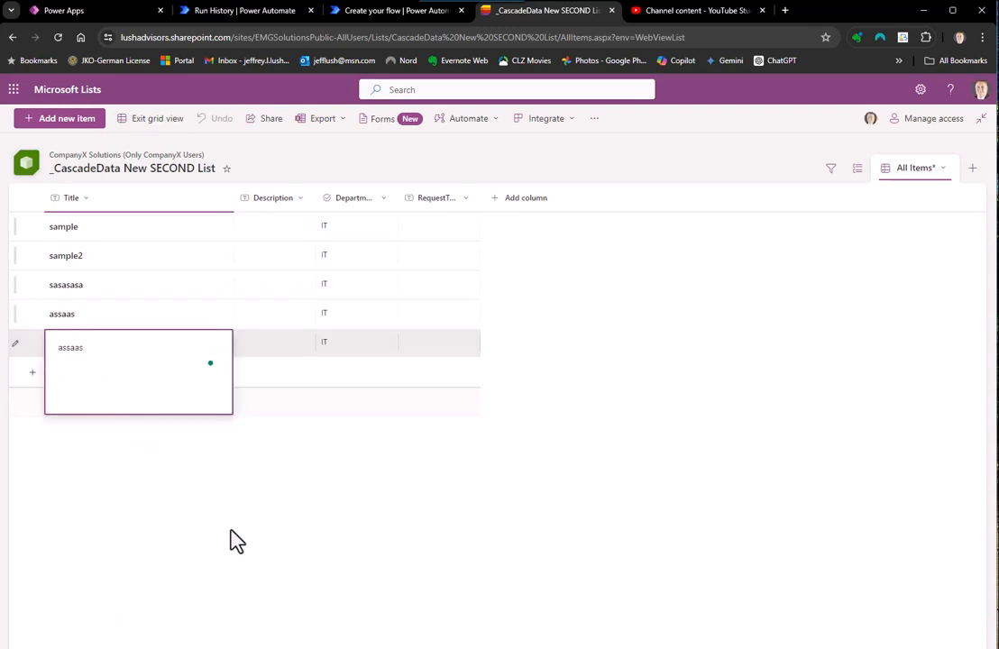
type("as")
key("Return")
left_click(151, 119)
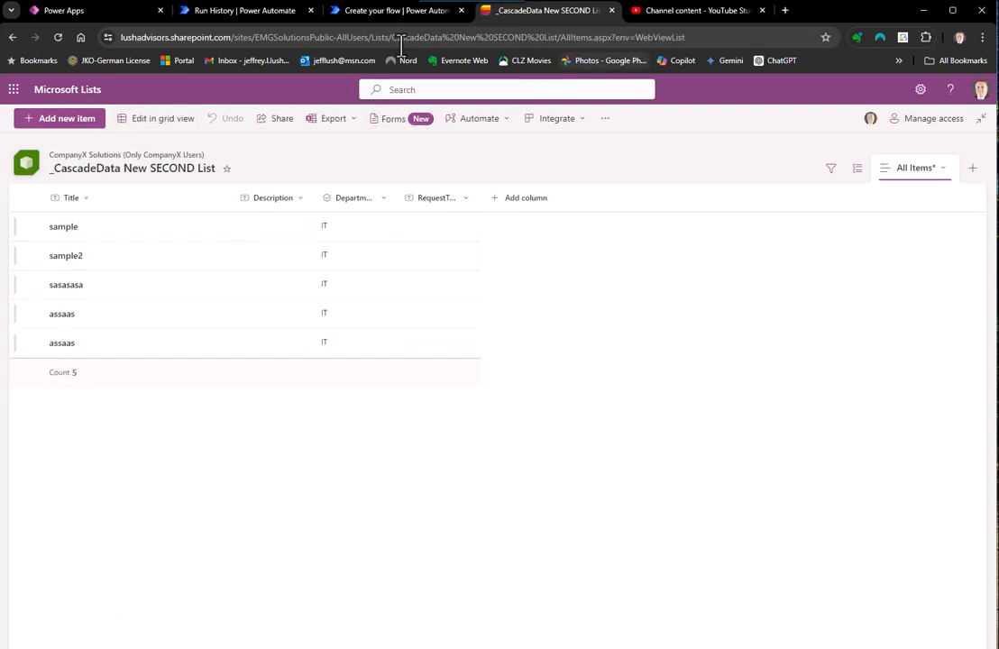
Step: Go back to Power Apps and recheck the count by switching from the data table management screen to html buttons and back
left_click(271, 10)
left_click(97, 11)
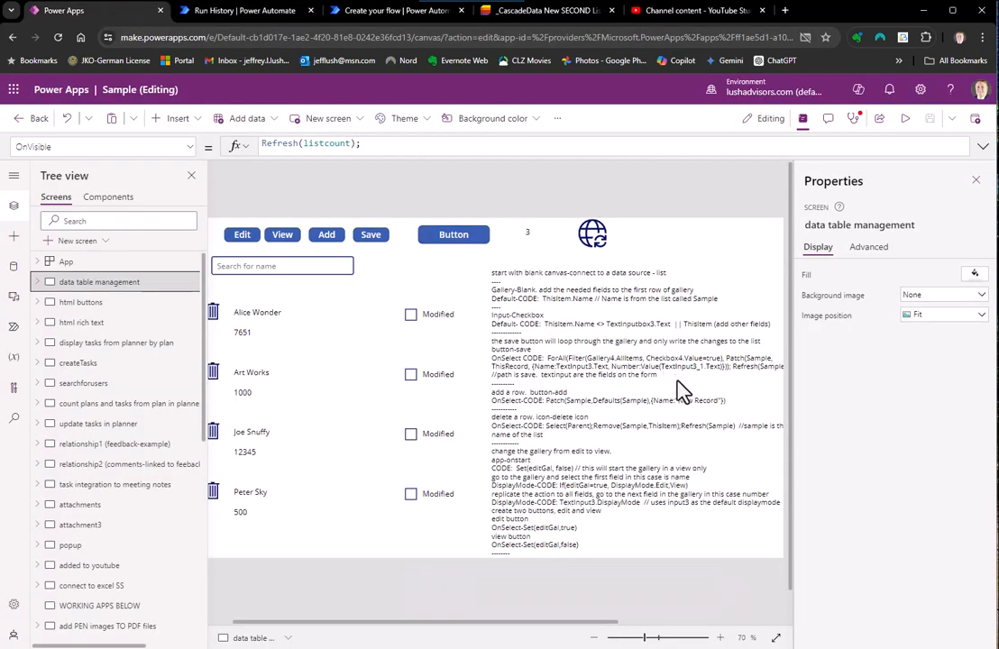
left_click(83, 303)
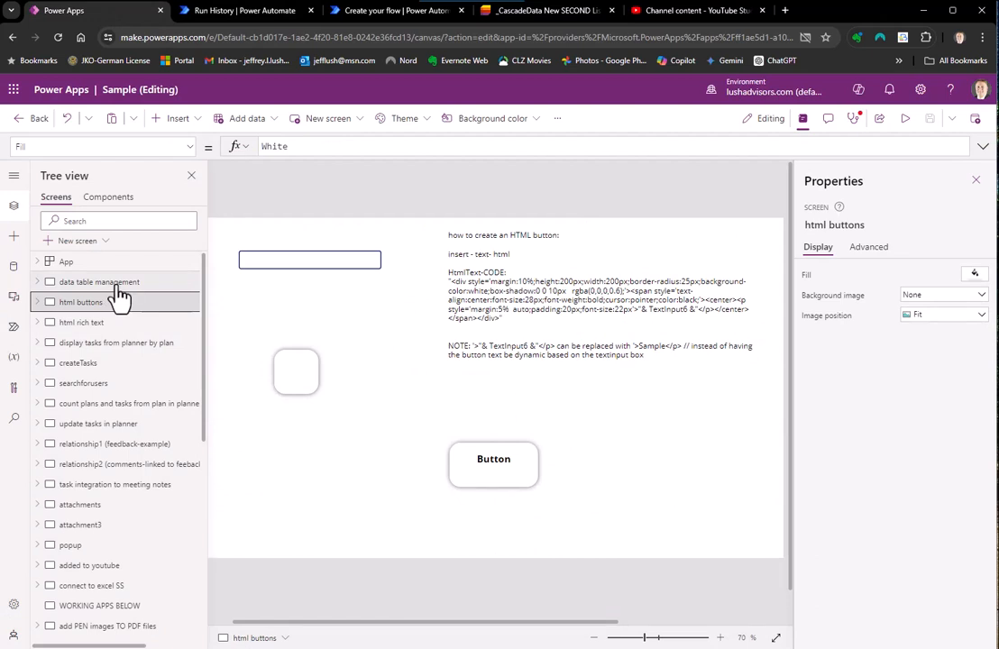
left_click(128, 285)
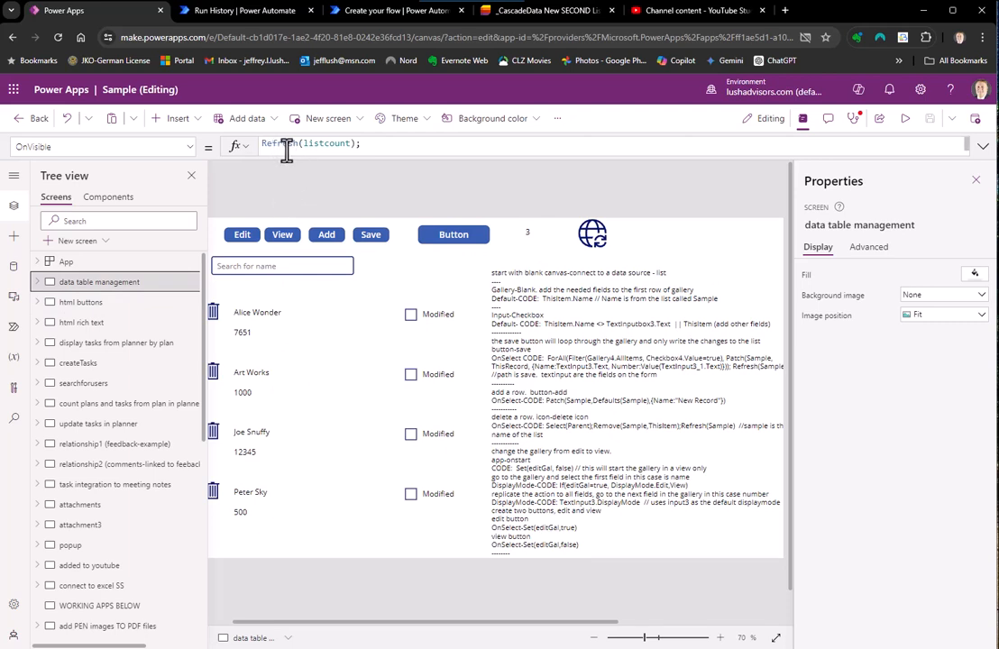
Step: Examine the Refresh(listcount) formulas on the screen's OnVisible and the globe icon's OnSelect, along with the count label, and revisit the screen
left_click_drag(348, 144, 309, 144)
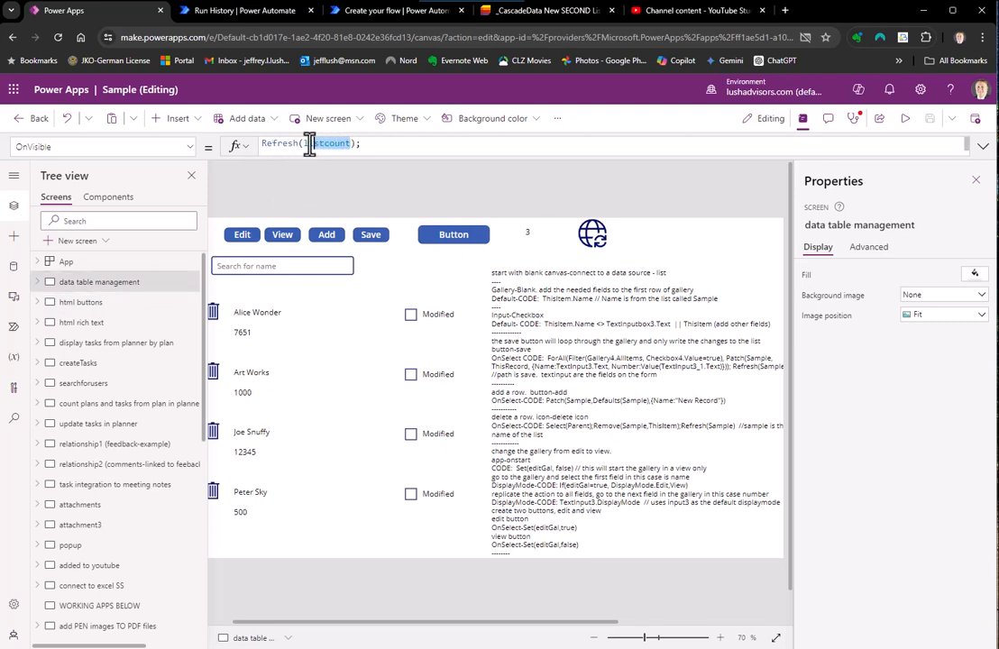
left_click(530, 234)
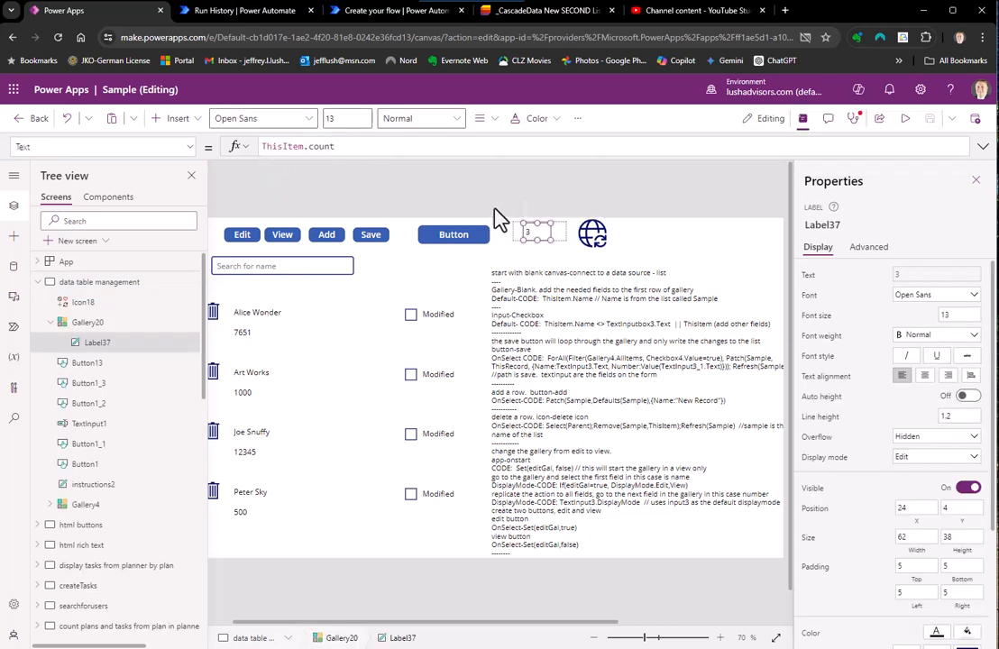
left_click(495, 212)
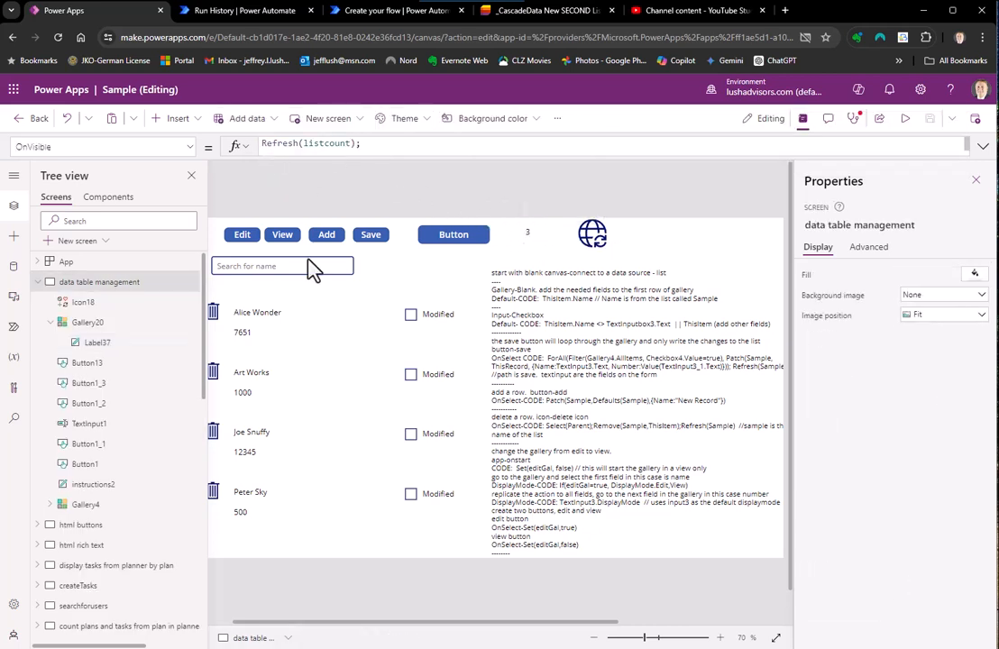
left_click(90, 530)
left_click(122, 285)
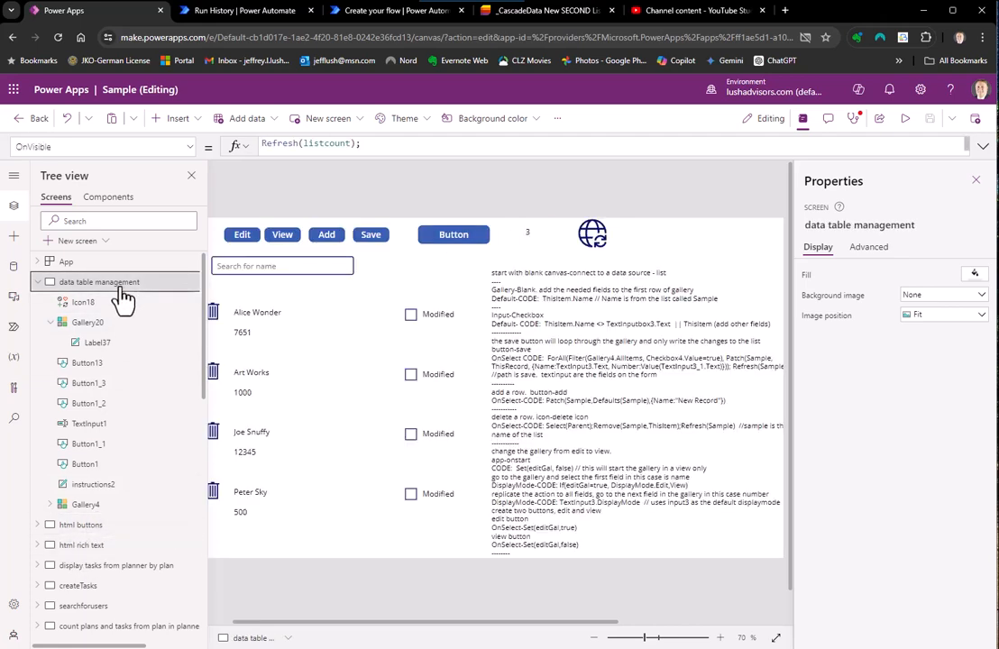
left_click(591, 235)
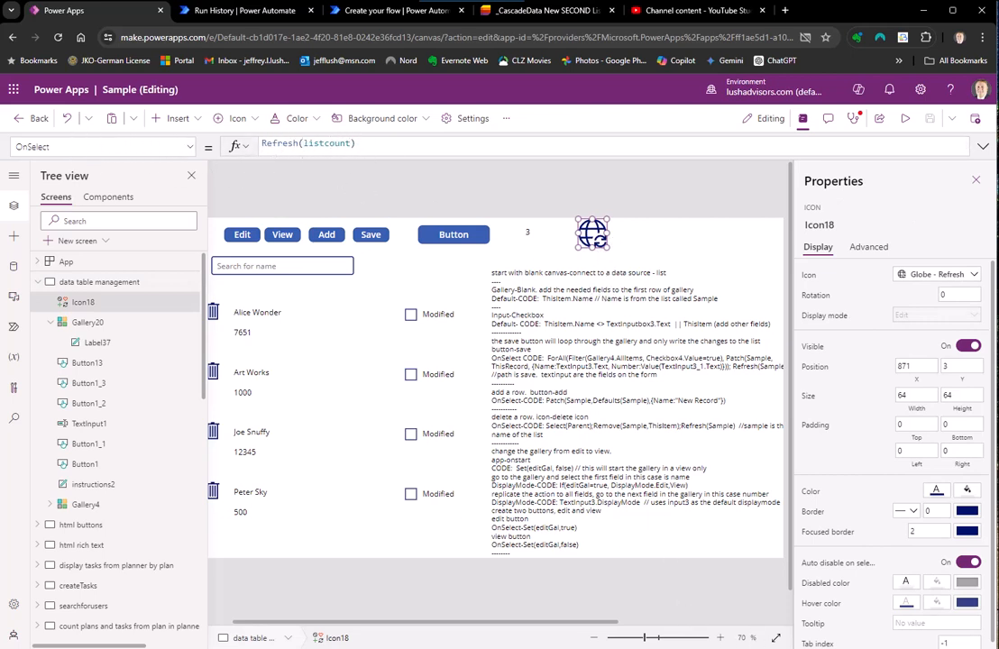
Step: Switch to the Word document "SBS HELP FLOW to count rows" and review its Create item, ThisItem.count and Refresh(listcount) instructions on the last pages
key("alt+Tab")
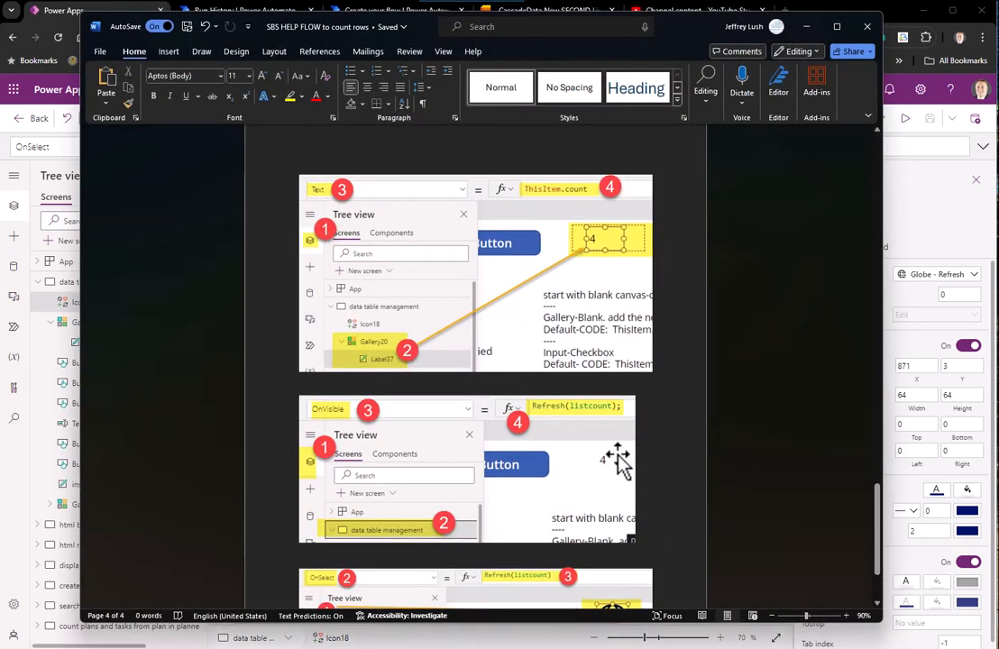
scroll(562, 444, "up", 4)
scroll(562, 444, "up", 1)
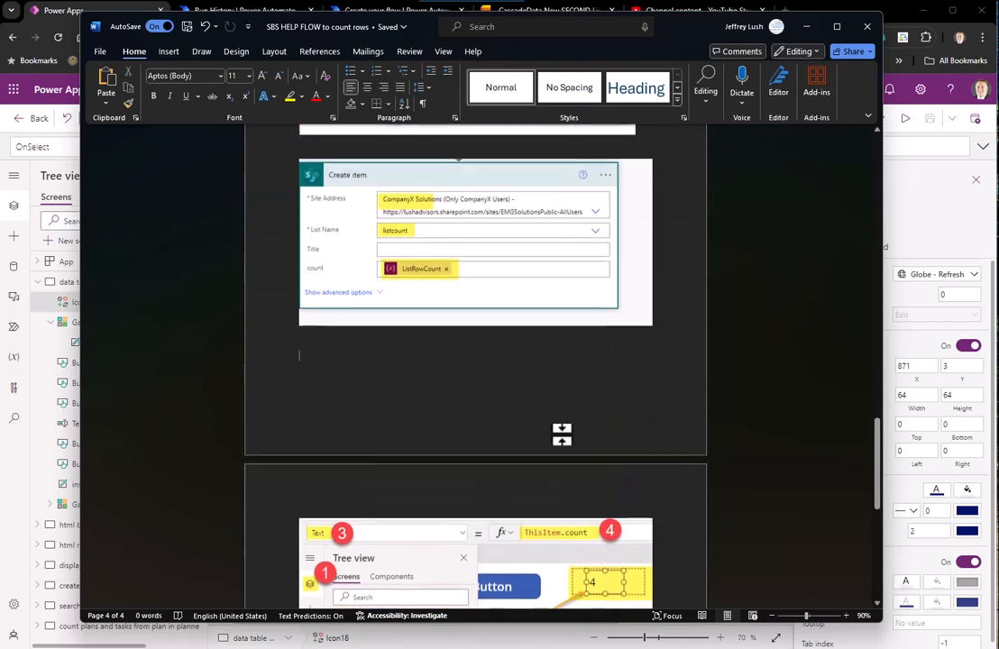
scroll(563, 433, "down", 5)
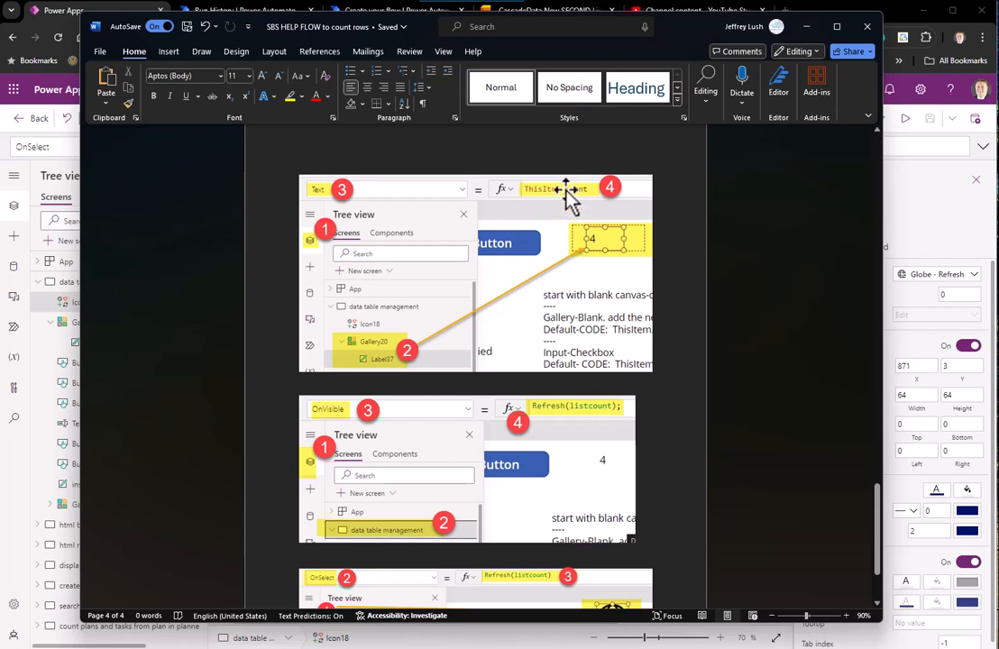
scroll(475, 311, "down", 1)
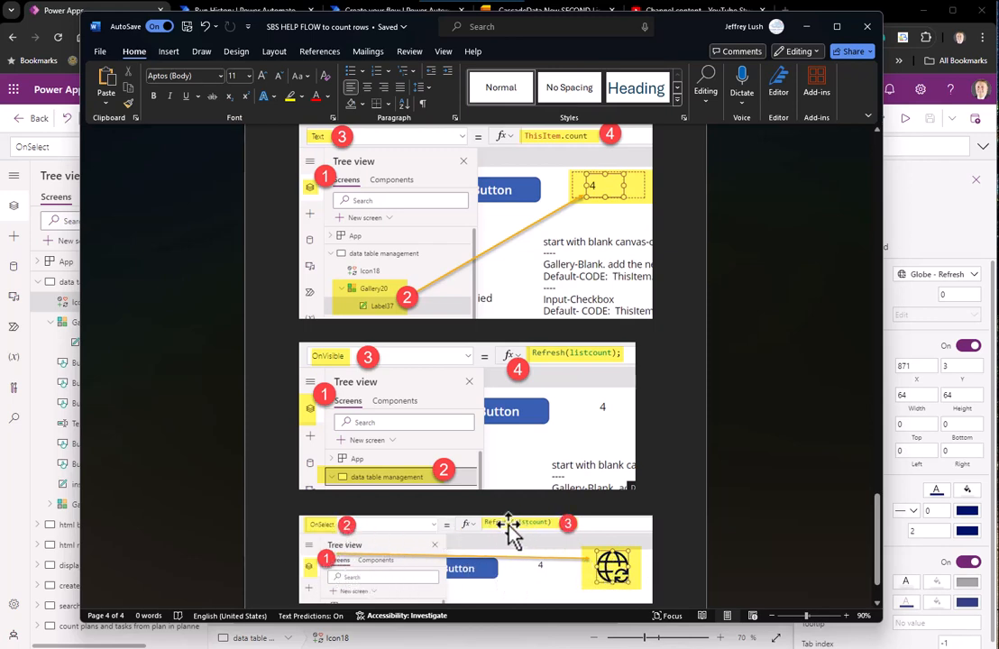
scroll(478, 442, "down", 2)
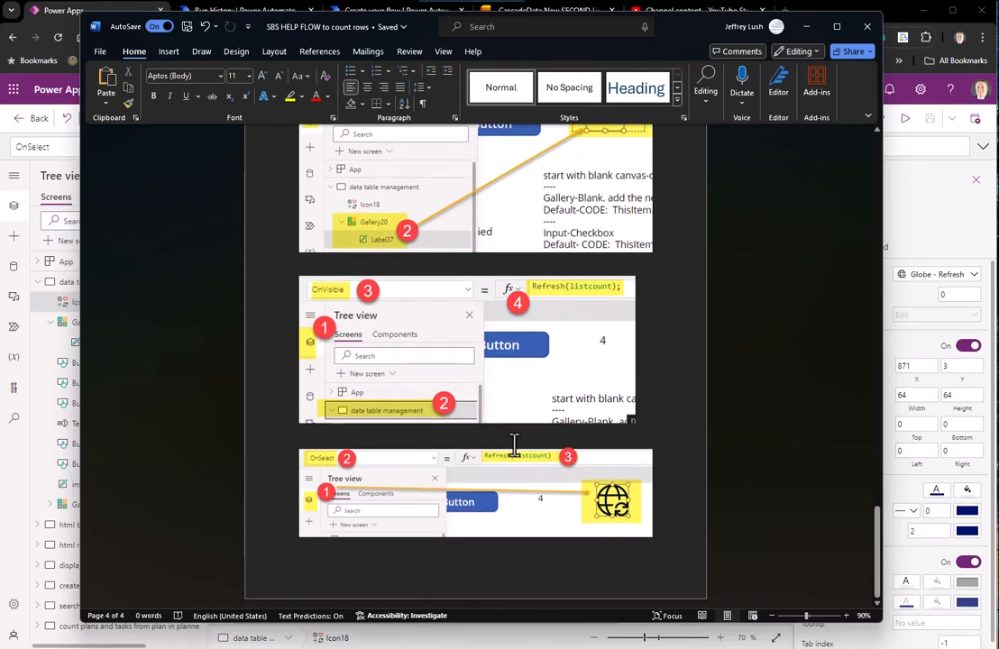
Step: Minimise the Word document and recheck the count in Power Apps by visiting the html buttons screen and returning to data table management
left_click(806, 26)
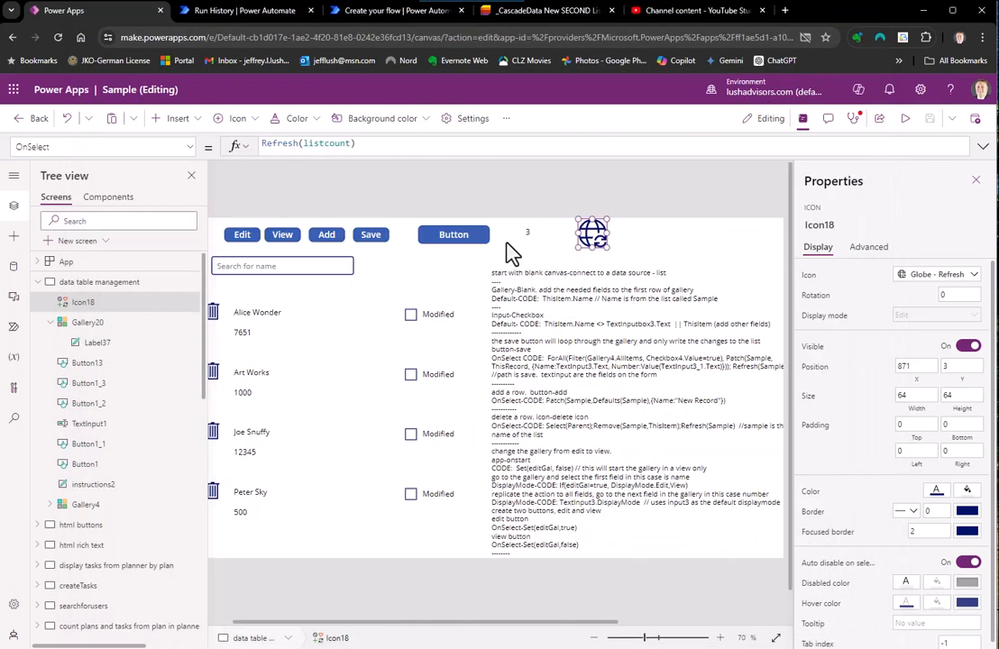
left_click(95, 526)
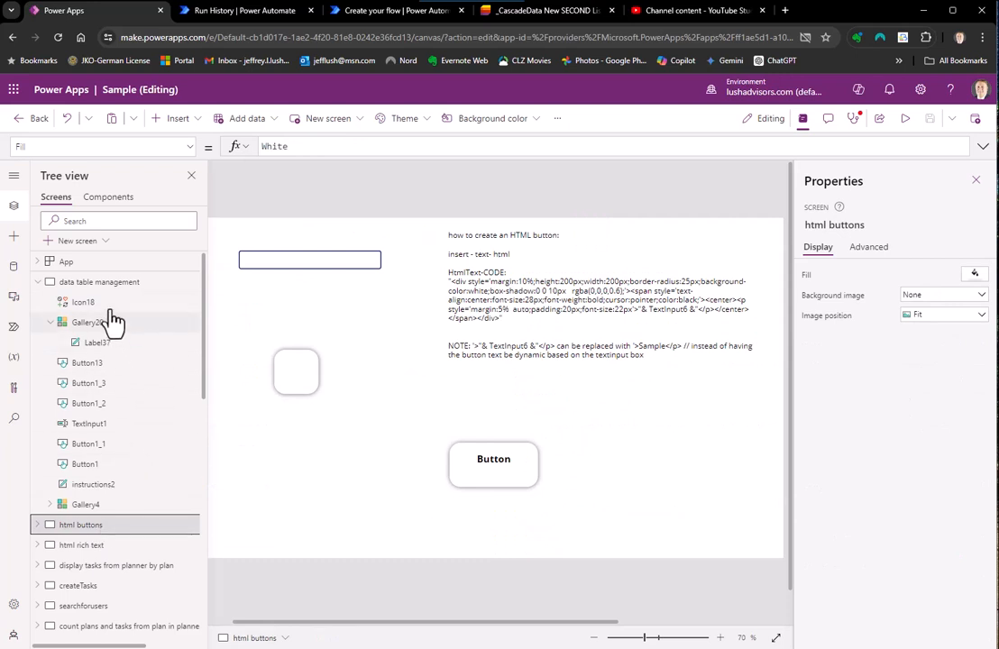
left_click(132, 289)
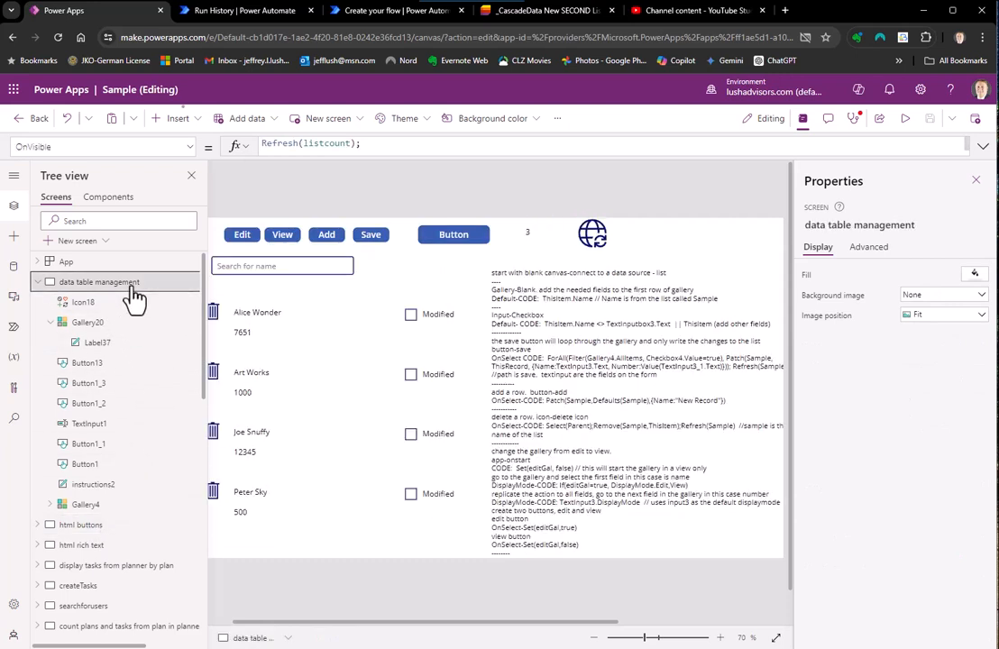